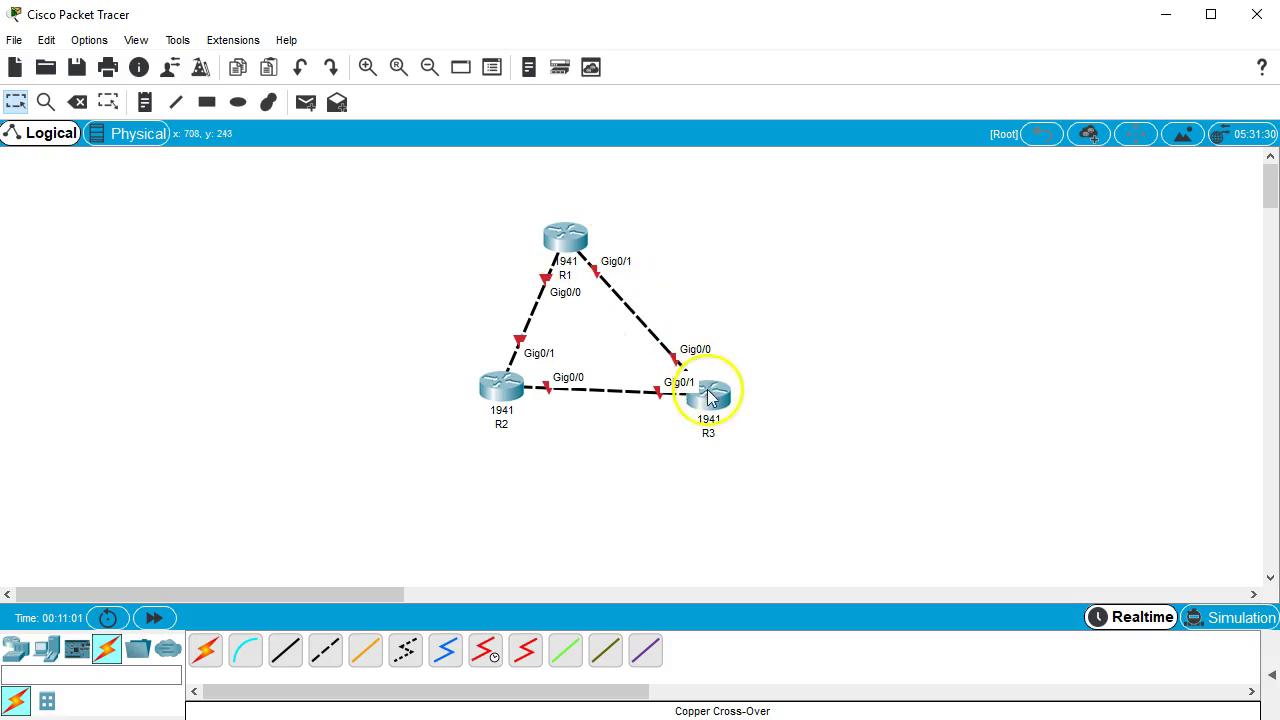
Open router R1's device window and move it beside the triangle topology, showing the R1> prompt
click(567, 245)
drag(448, 40, 897, 67)
Enter configuration mode on R1 and give Gig0/0 address 192.168.0.1/24, brought up
click(929, 290)
key(Return)
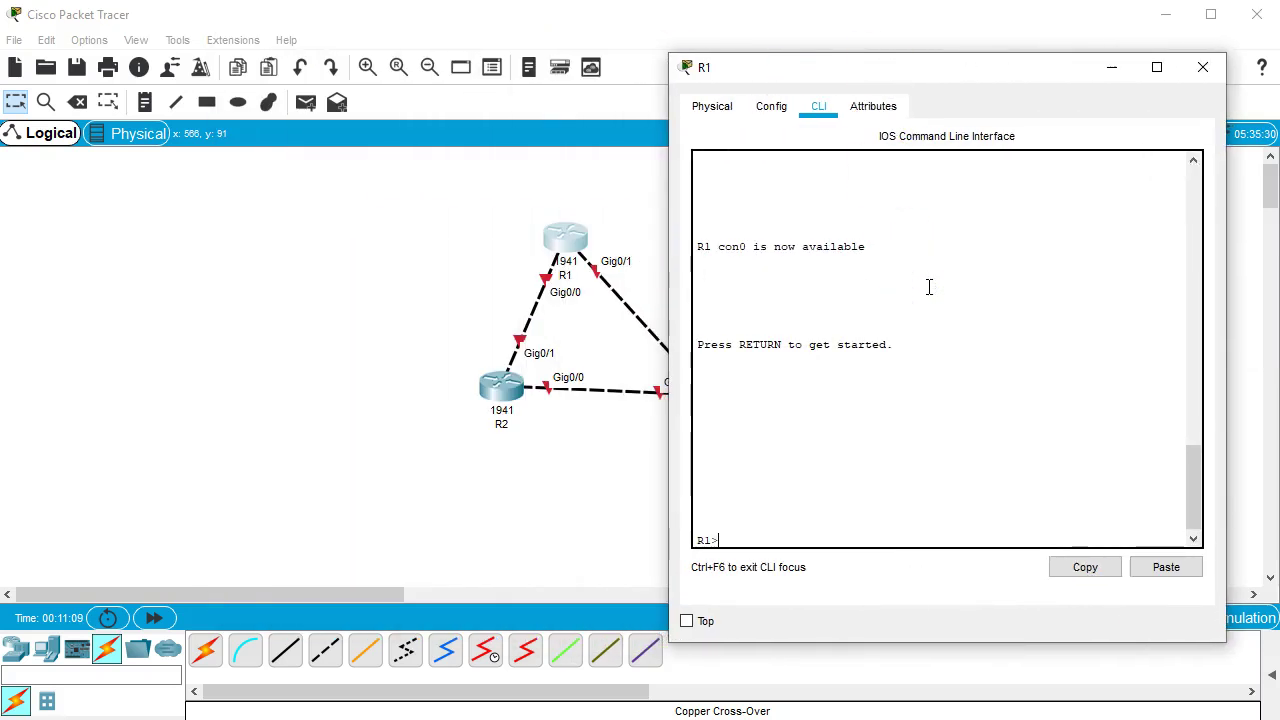
text(en)
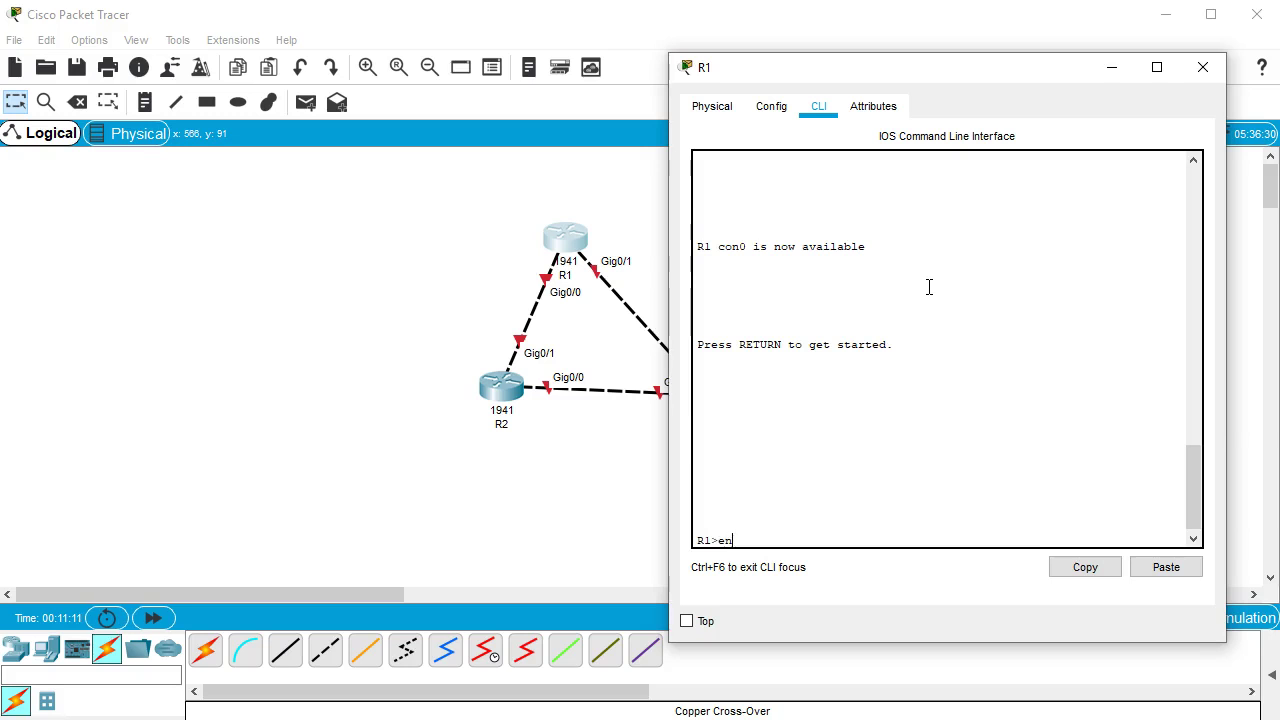
key(Return)
text(conf t)
key(Return)
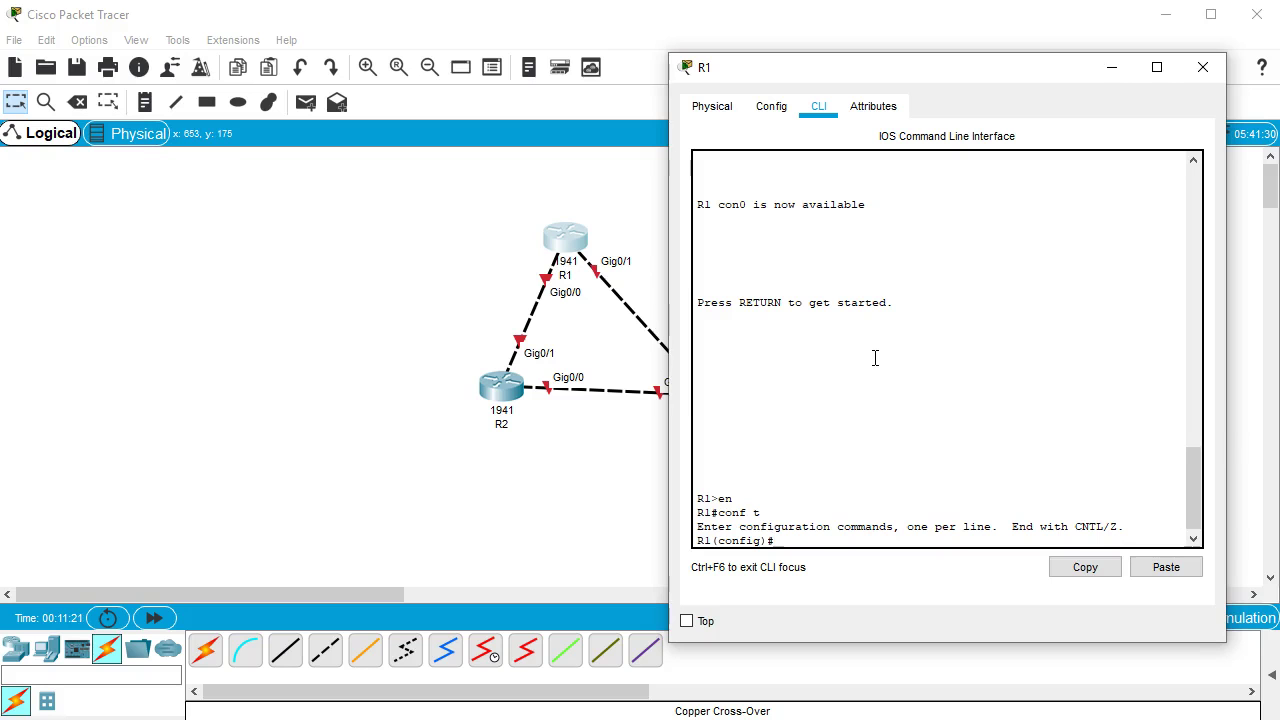
text(int g0/0)
key(Return)
text(ip)
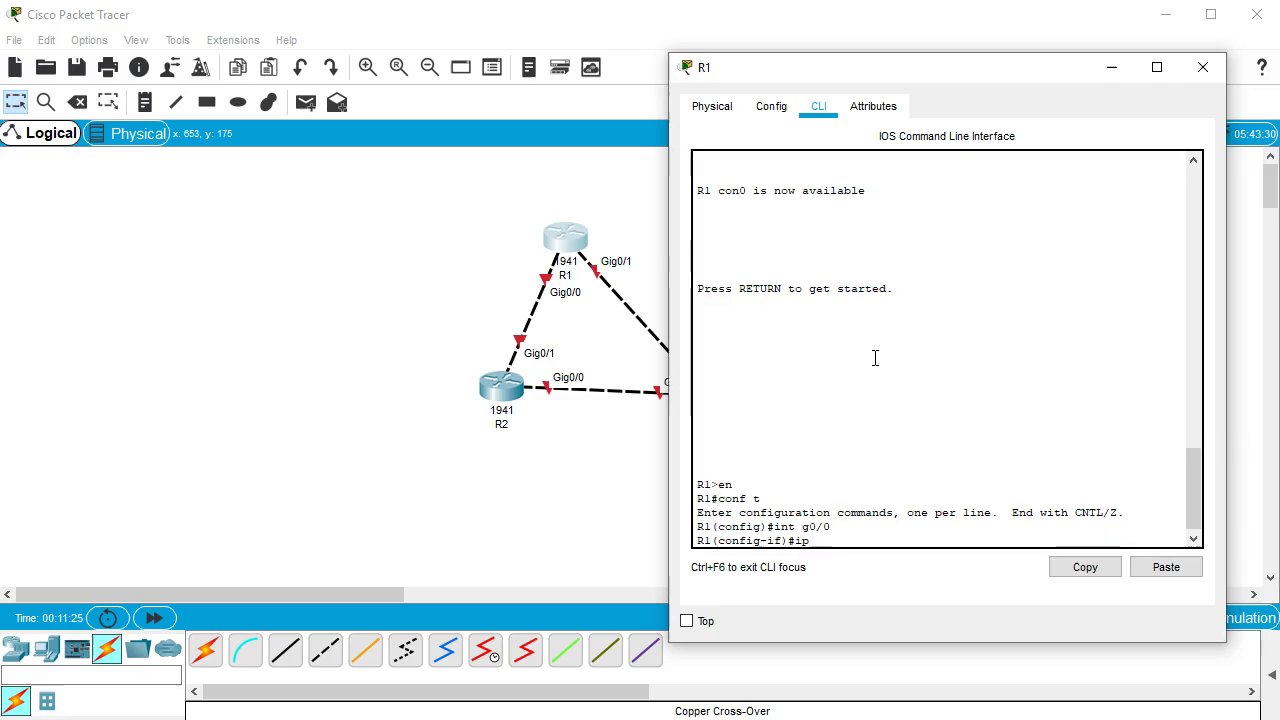
text( address 19)
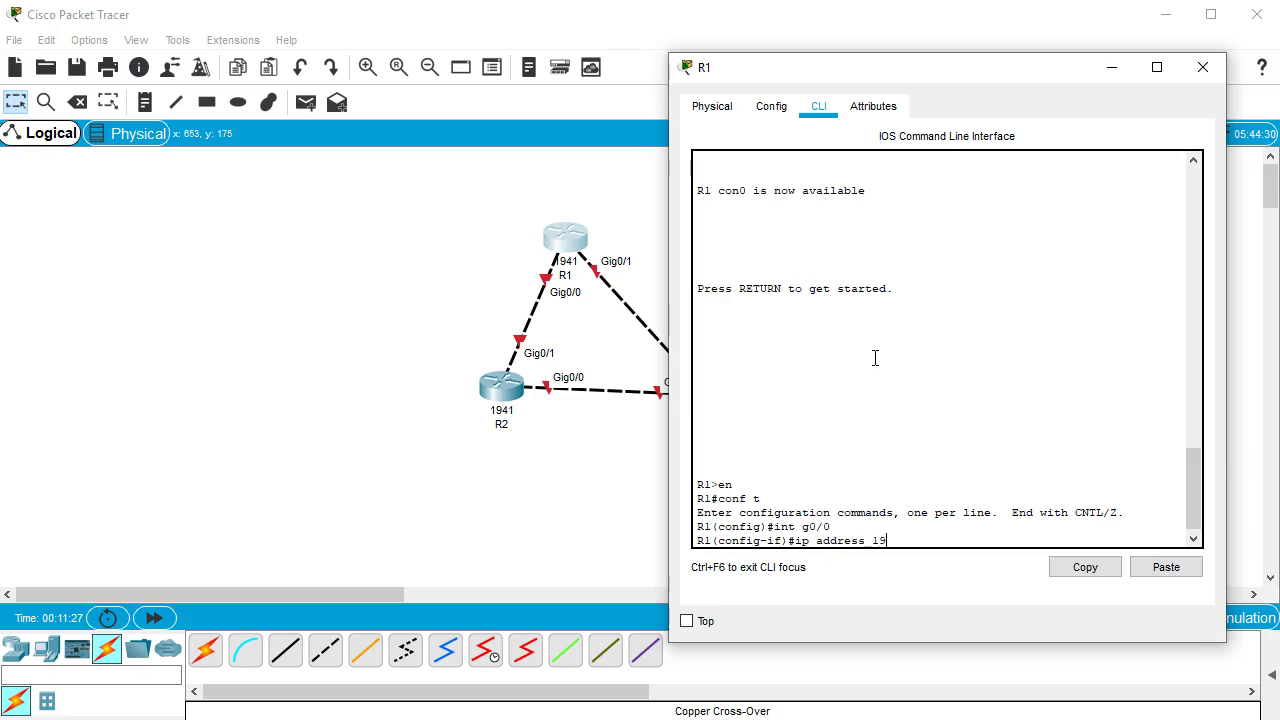
text(2.168.0.1 255.255.255.0)
key(Return)
text(no shut)
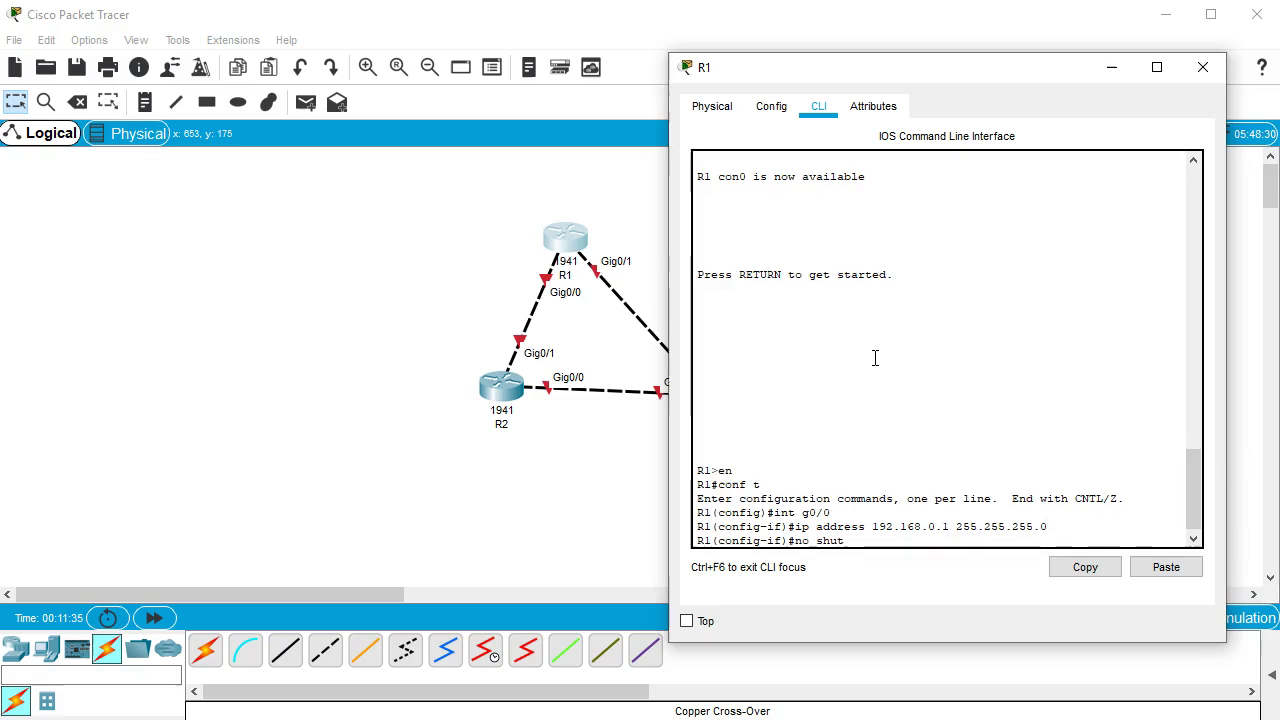
key(Return)
key(Return)
Give R1's Gig0/1 address 192.168.1.1/24, bring it up, and close R1's window
text(int g0/)
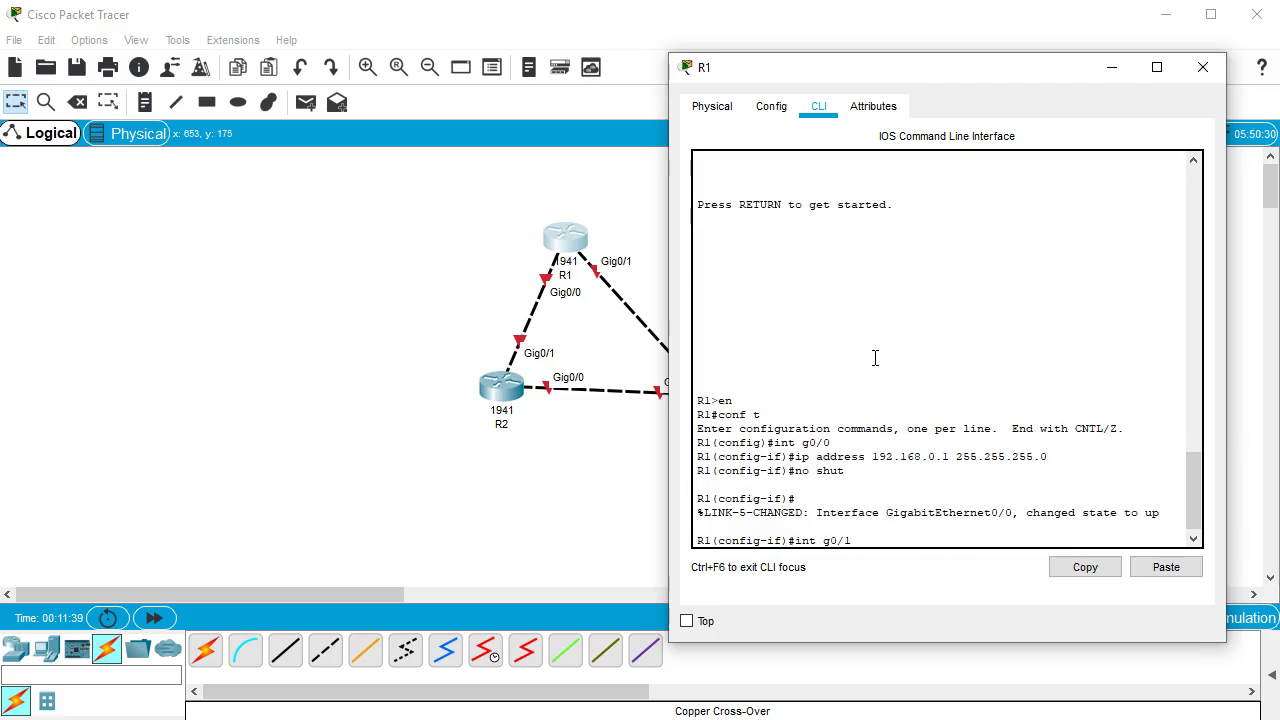
text(1)
key(Return)
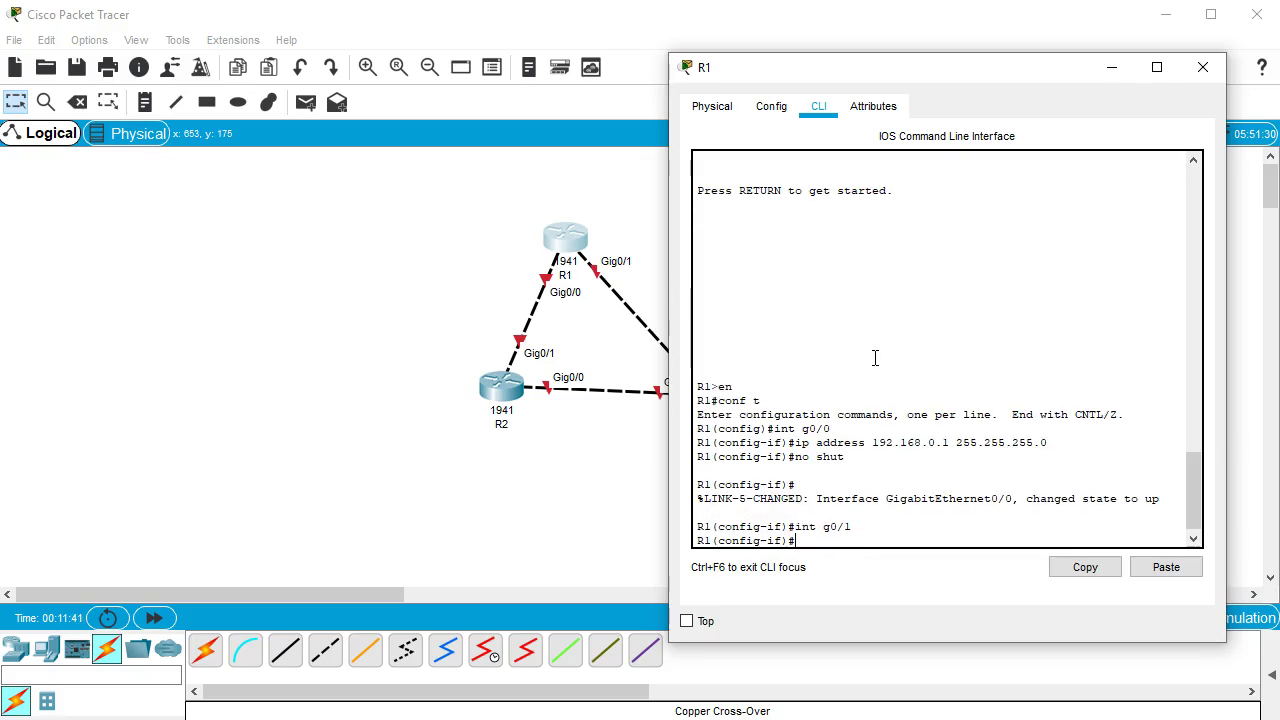
text(ip address 192.168.0.)
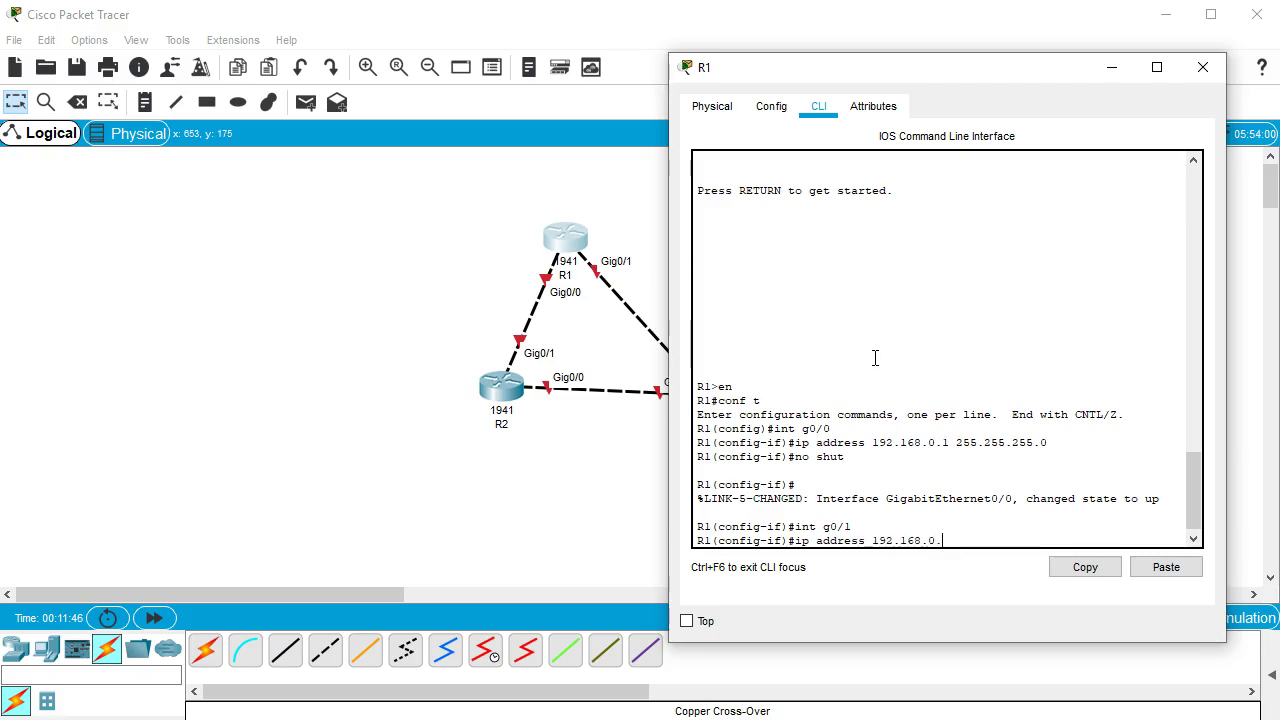
key(BackSpace)
text(1.1 255.255.255.0)
key(Return)
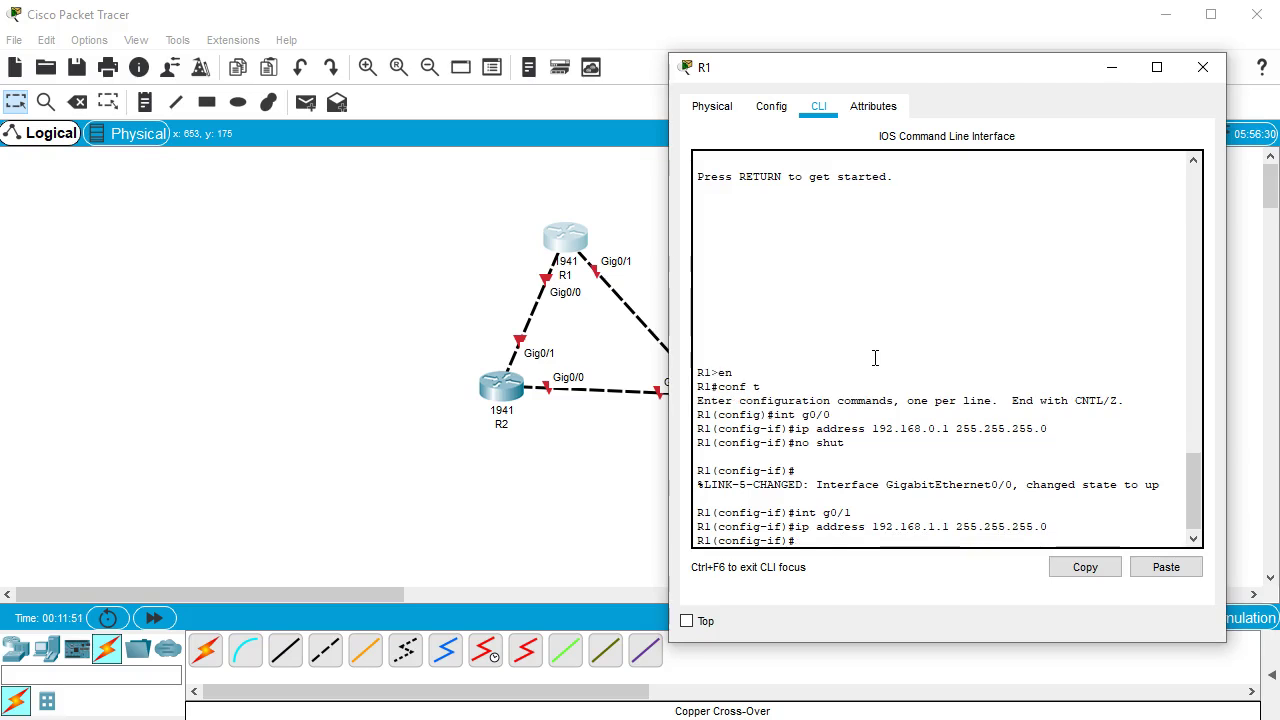
text(no shut)
key(Return)
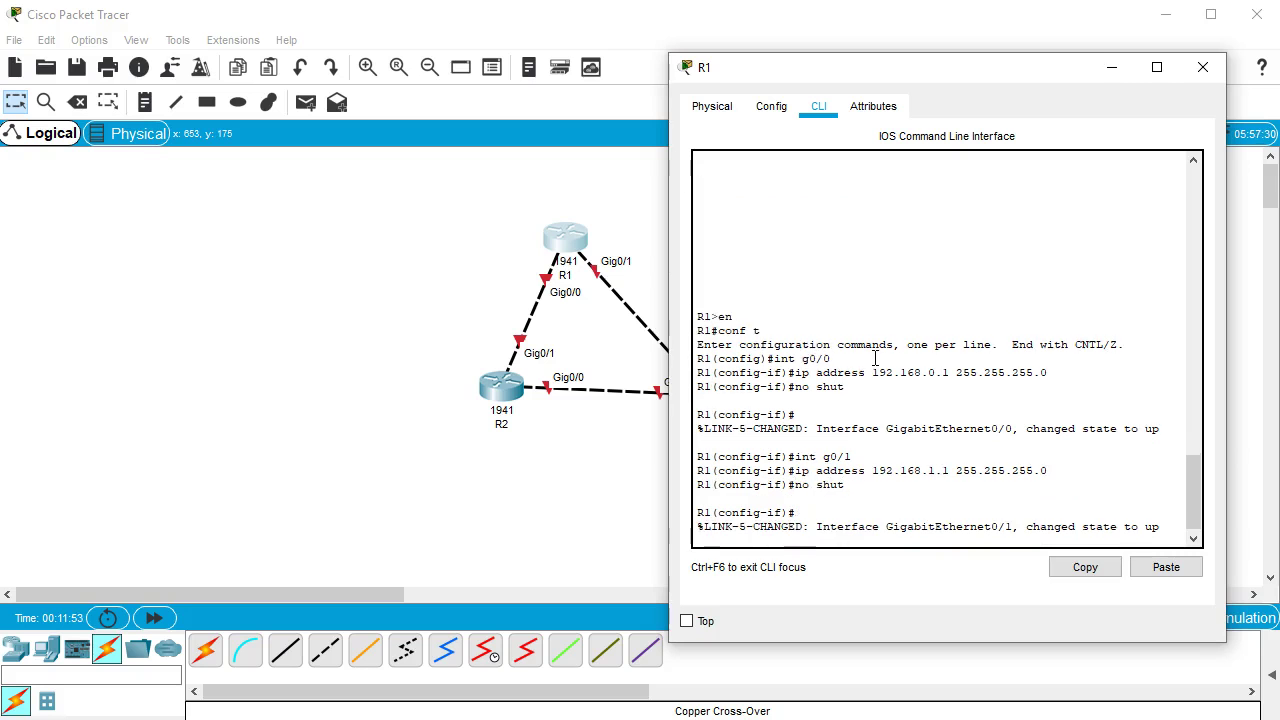
key(Return)
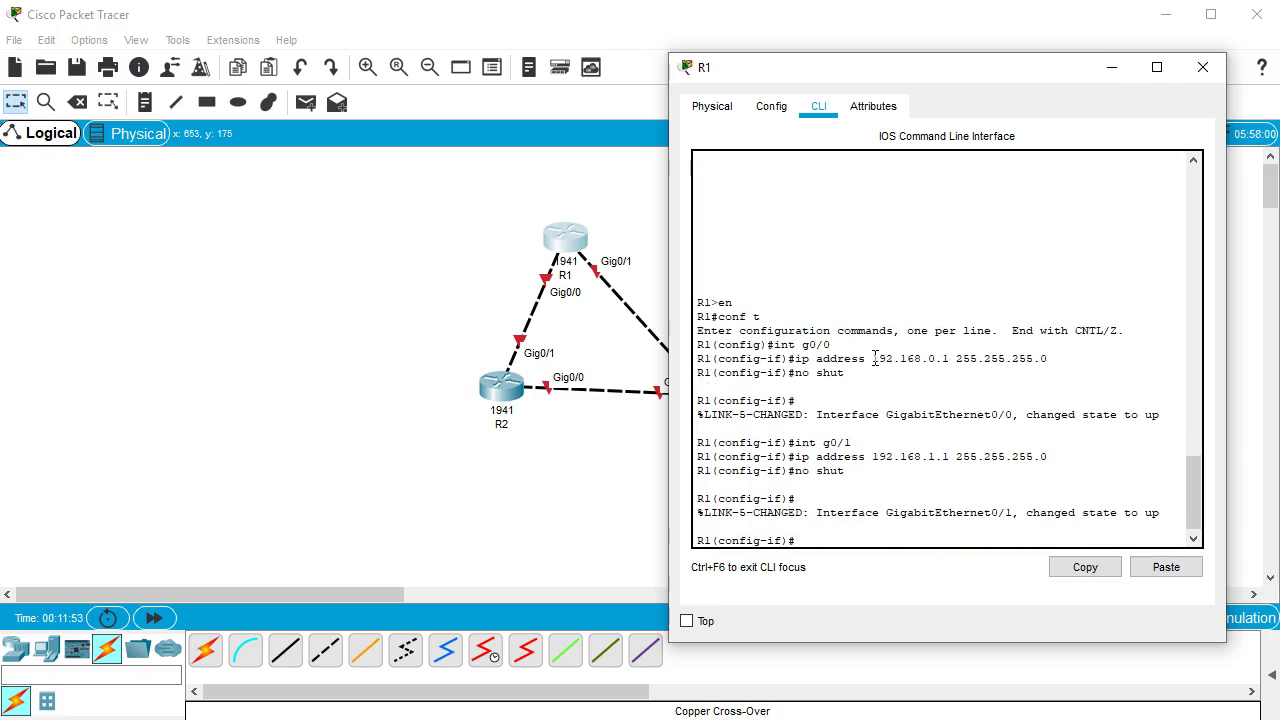
click(1203, 70)
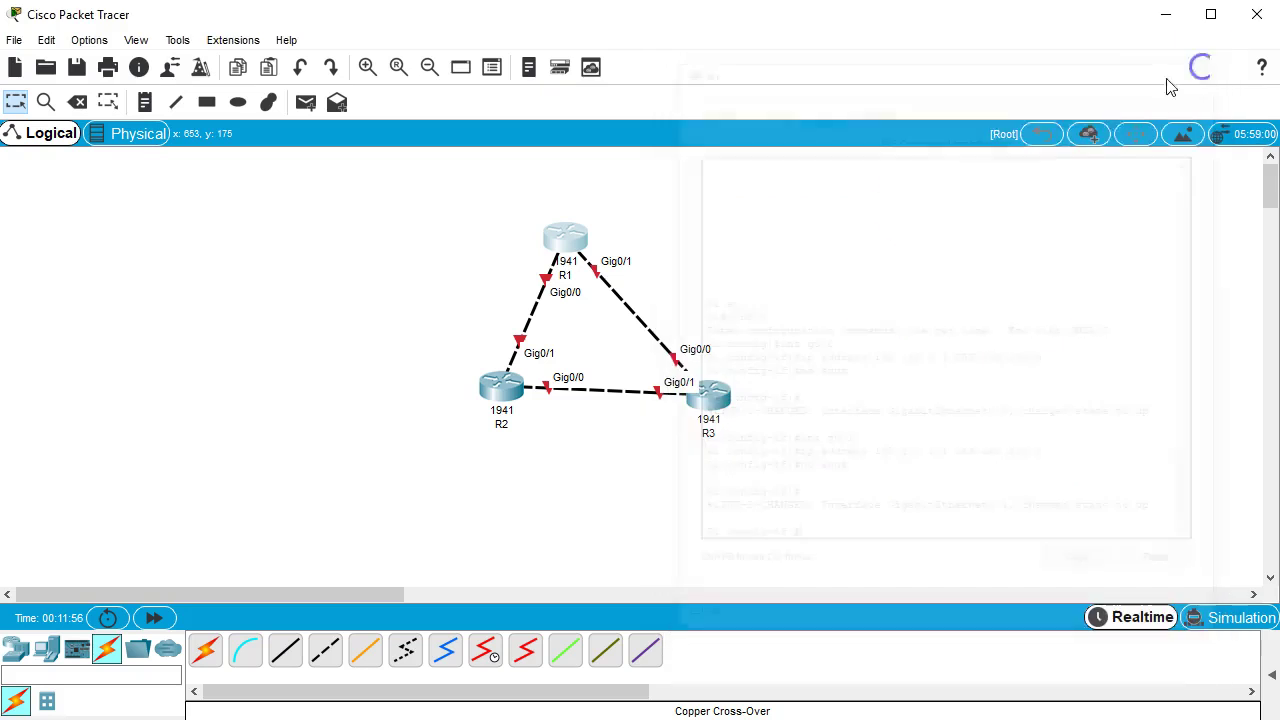
Open R2's command line and move its window beside the topology
click(514, 392)
click(366, 79)
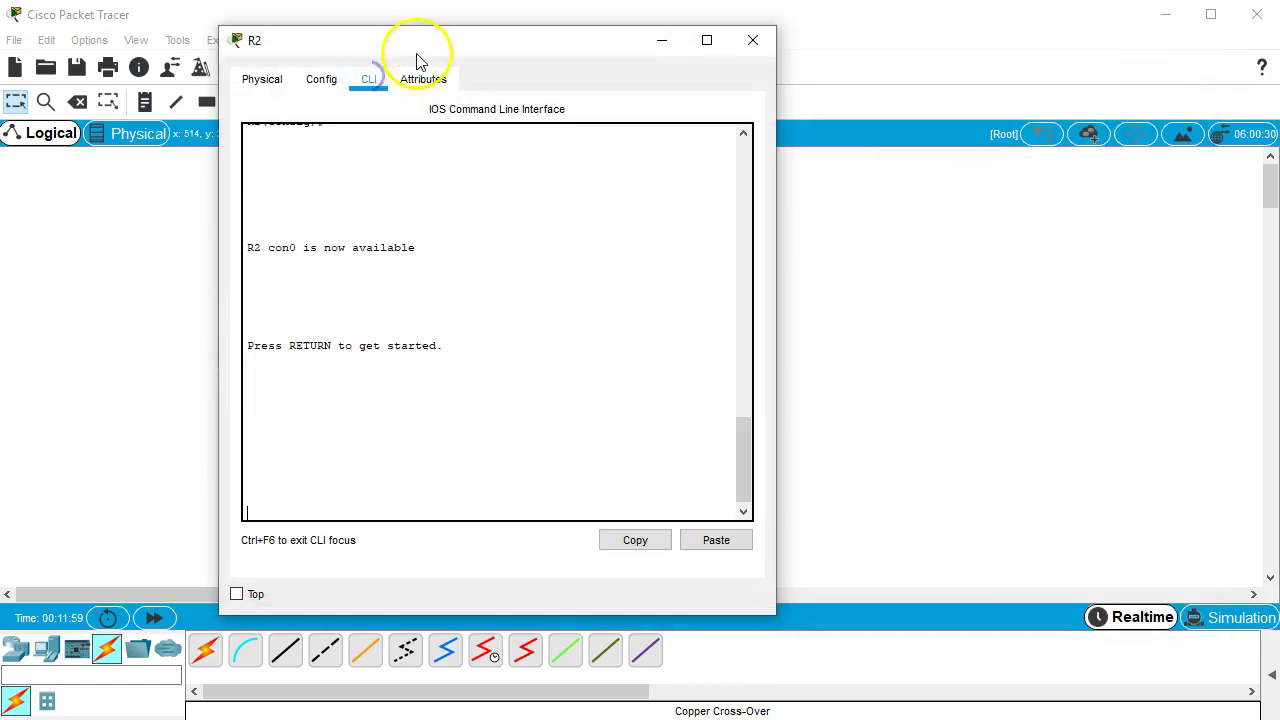
drag(427, 45, 858, 66)
click(929, 328)
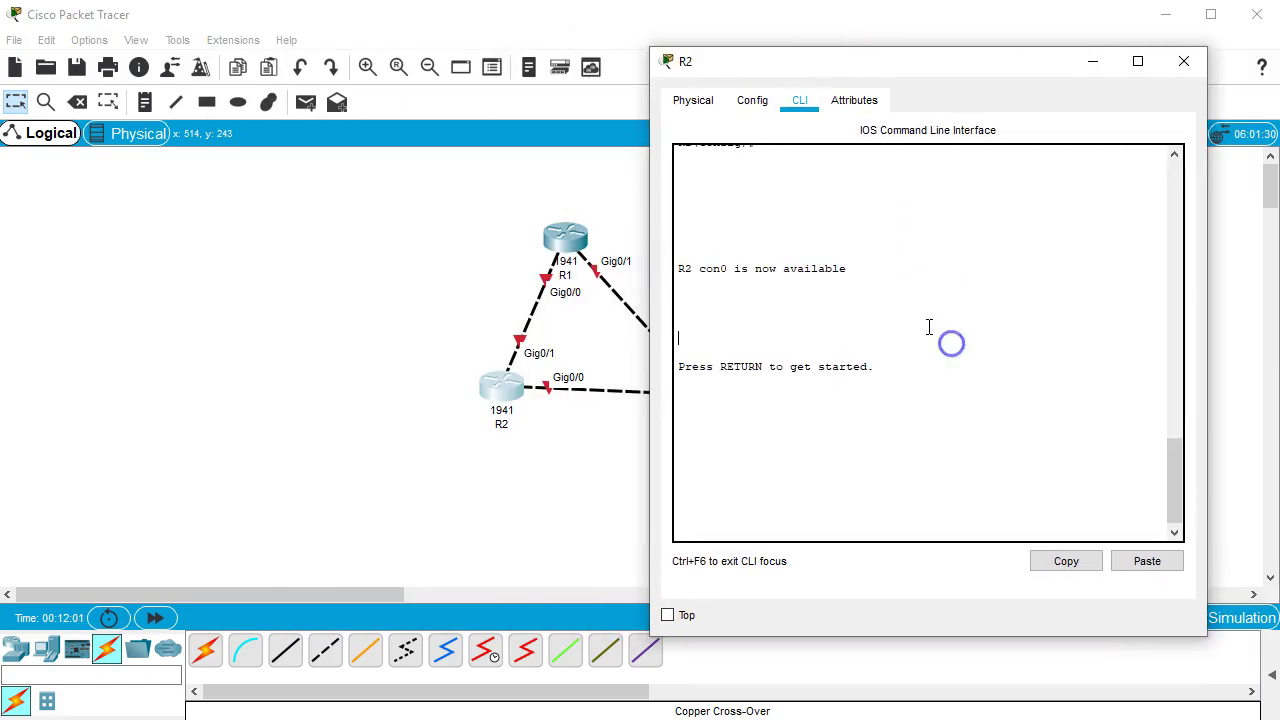
key(Return)
Enter configuration mode on R2 and set Gig0/1 to 192.168.0.2/24, brought up
text(en)
key(Return)
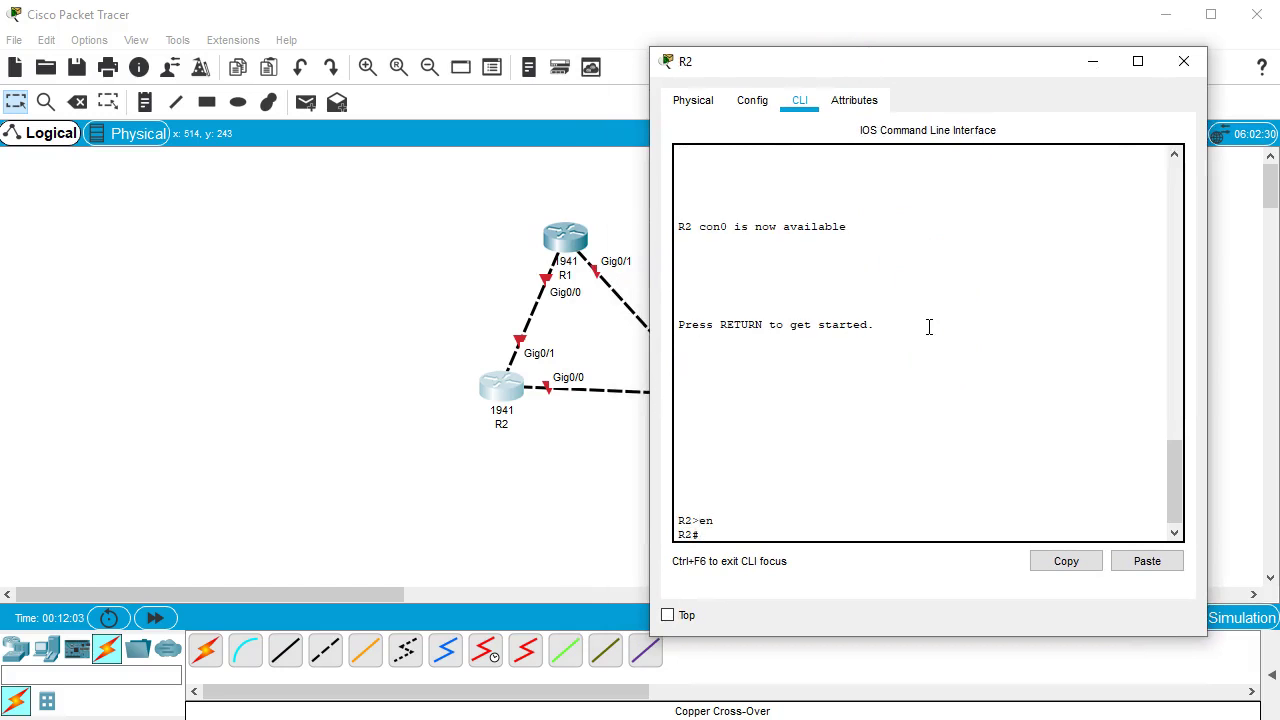
text(conf t)
key(Return)
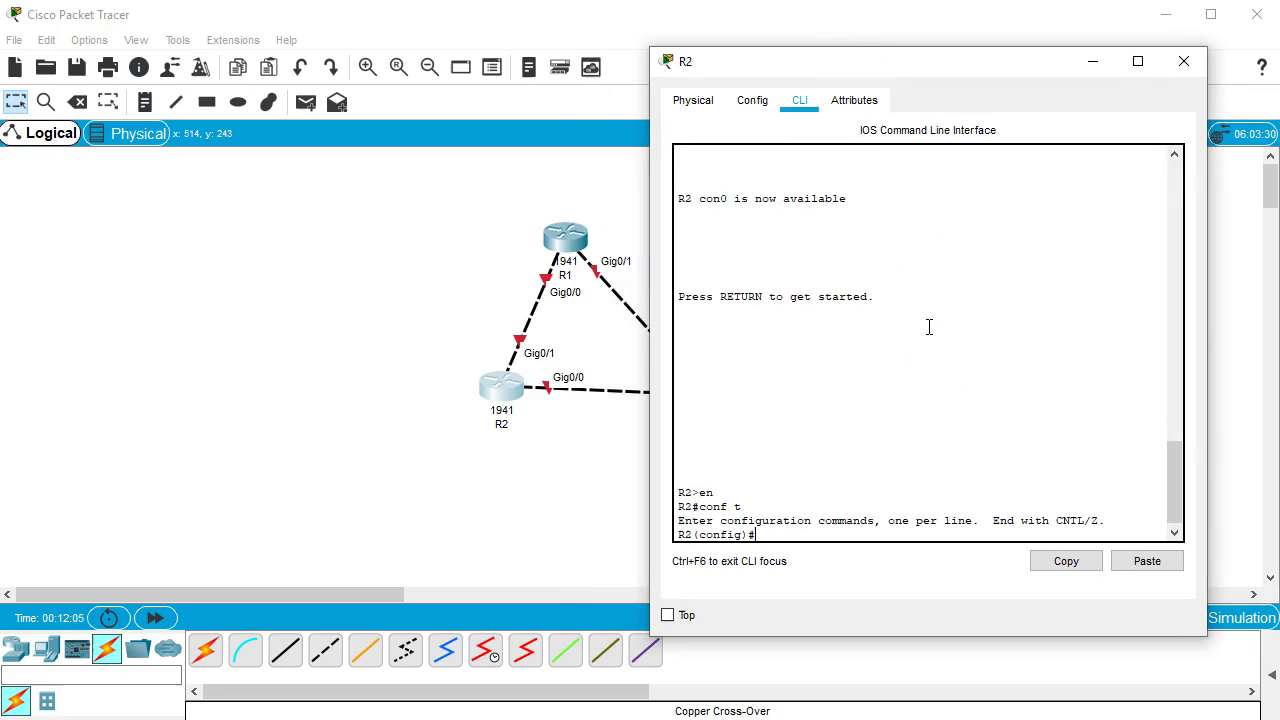
text(int g0/1)
key(Return)
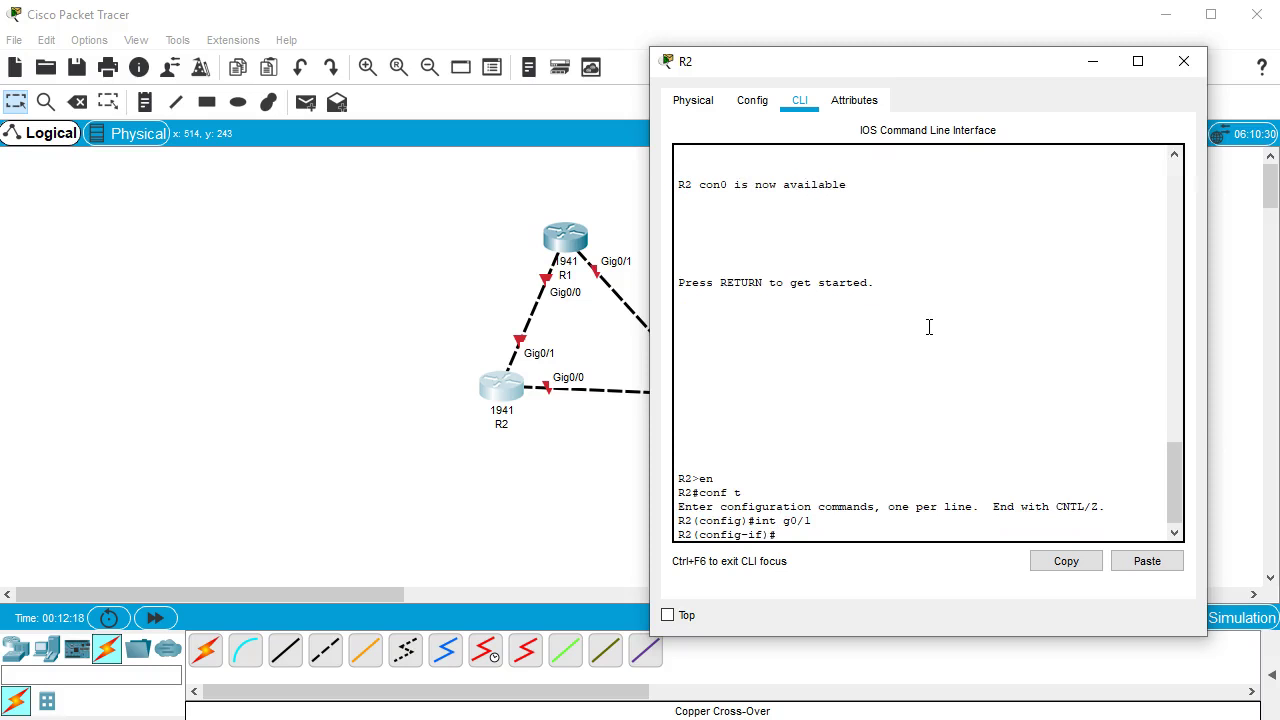
text(ip address 192.168.0.2 255)
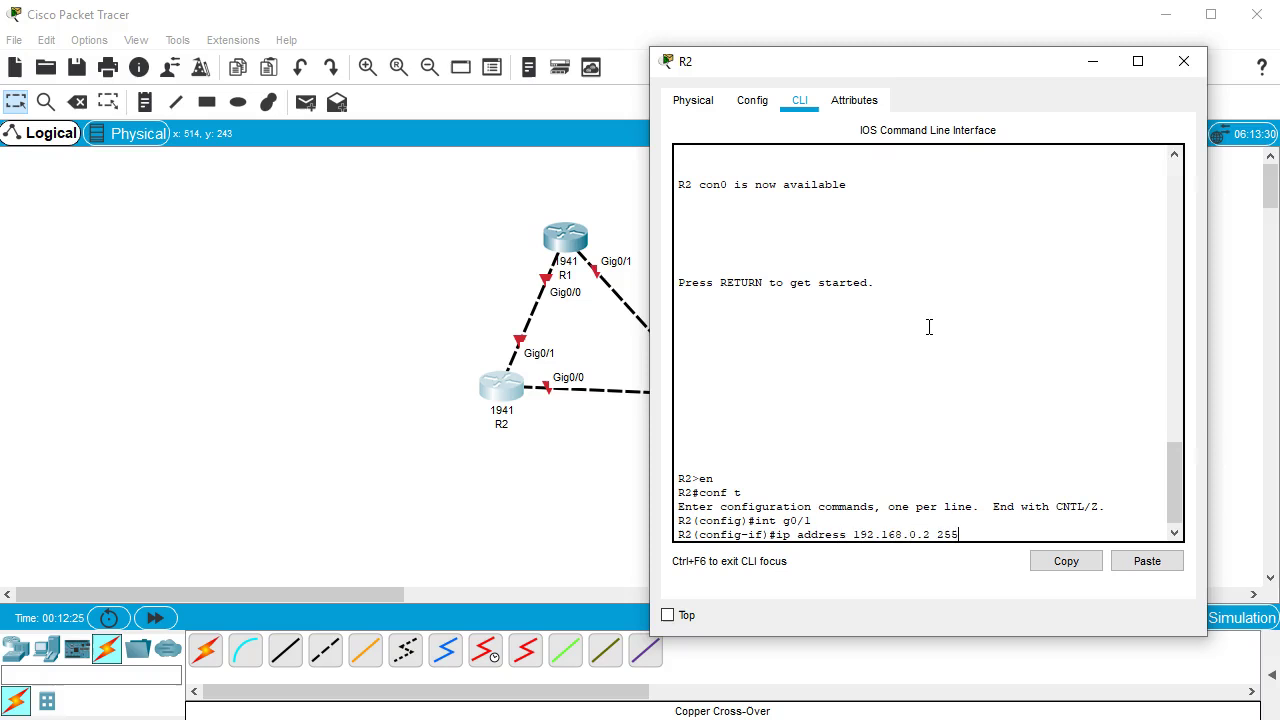
text(.255.255.0)
key(Return)
text(no shut)
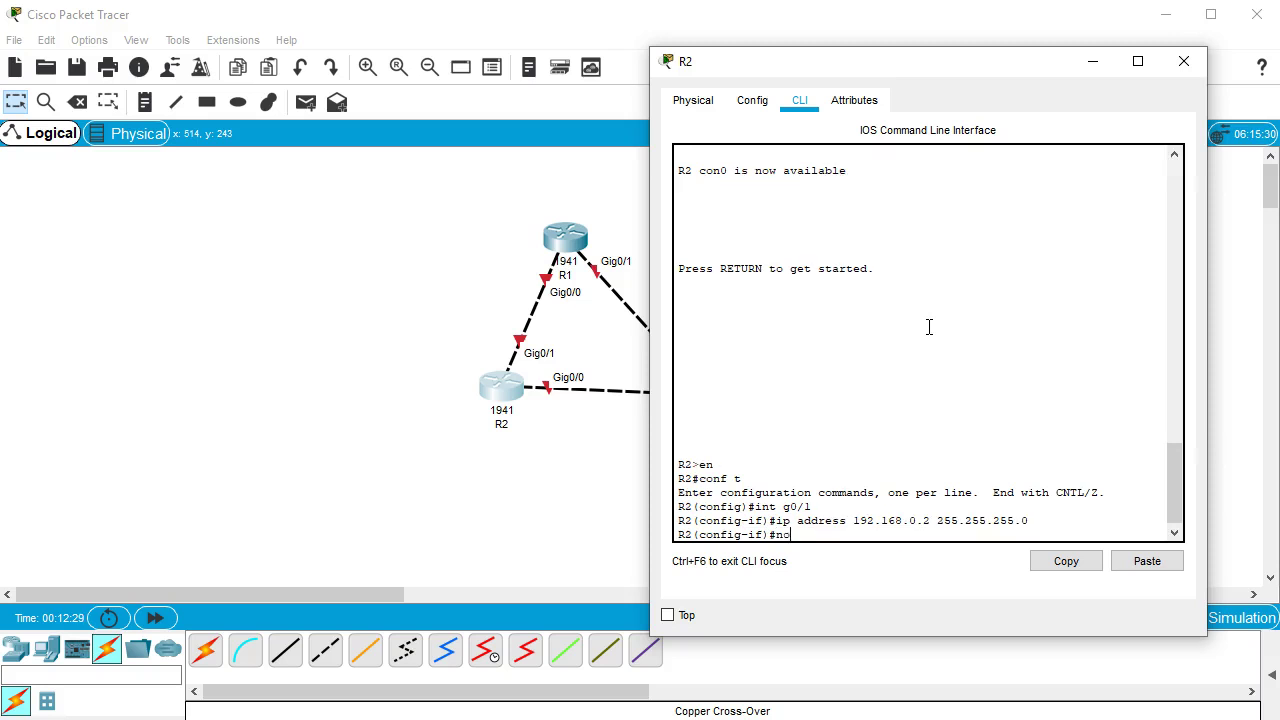
key(Return)
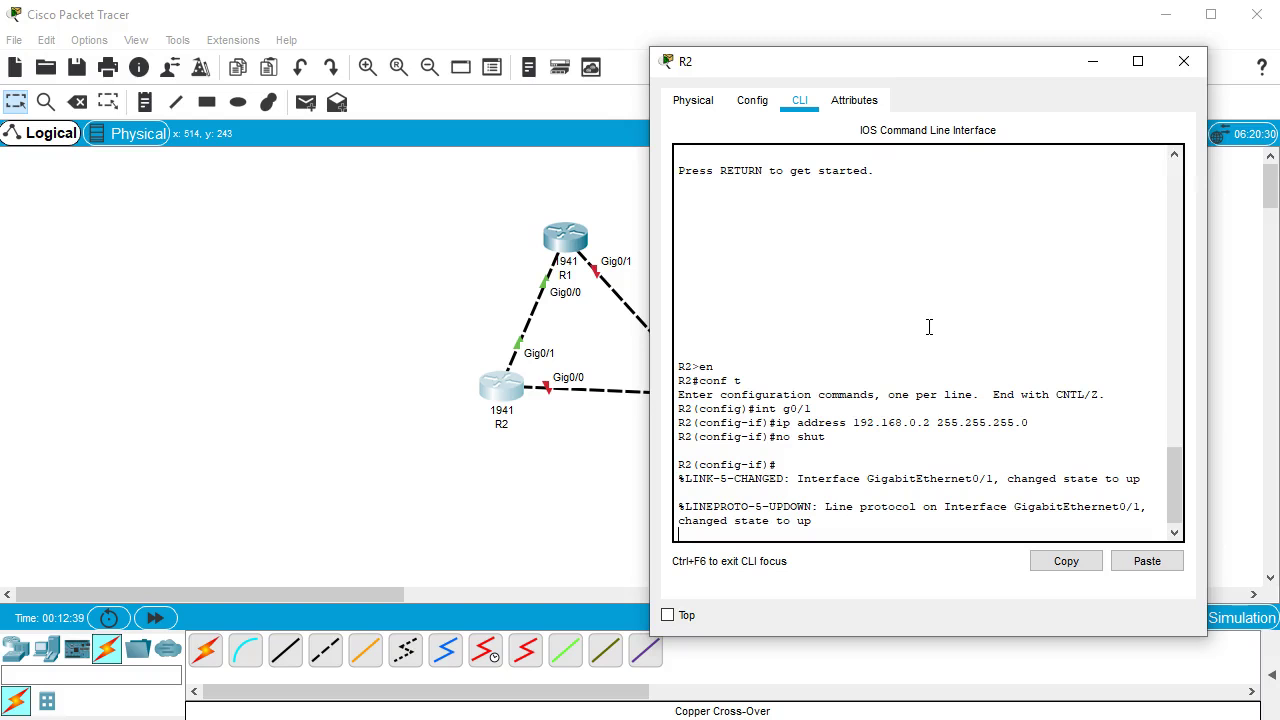
key(Return)
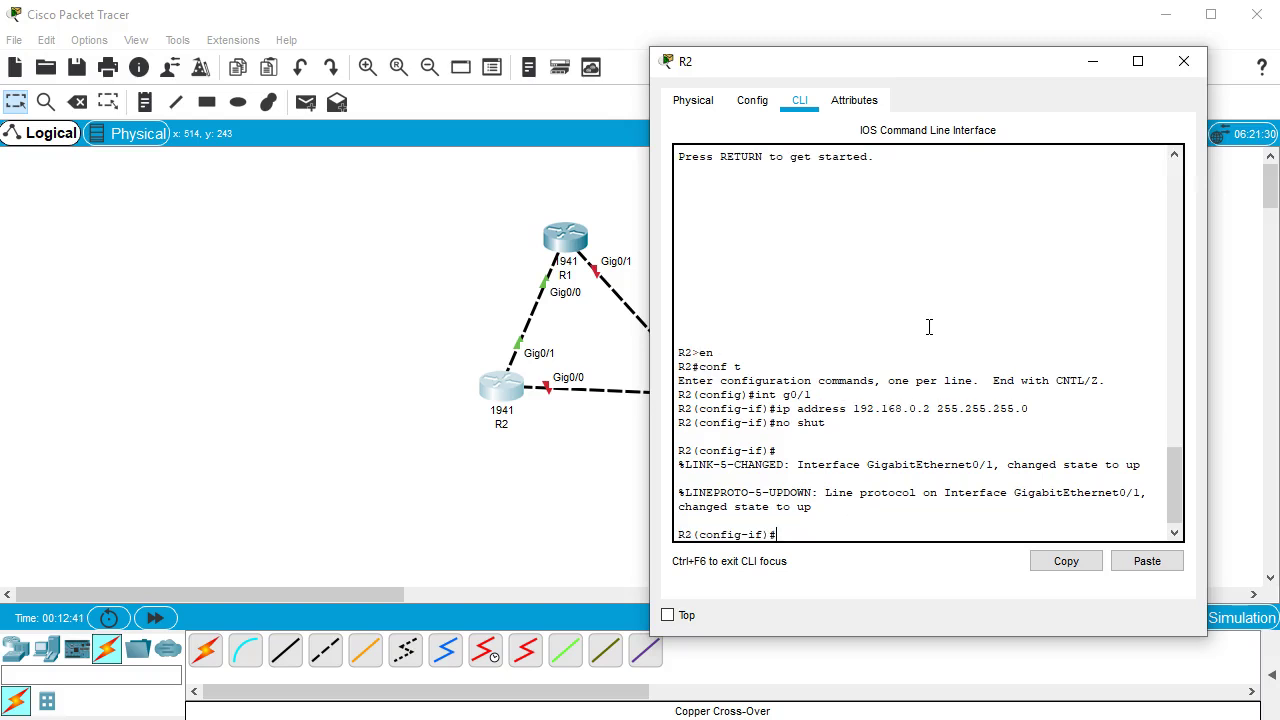
Set R2's Gig0/0 to 192.168.2.1/24, bring it up, and close R2's window
text(int g0/0)
key(Return)
text(ip add)
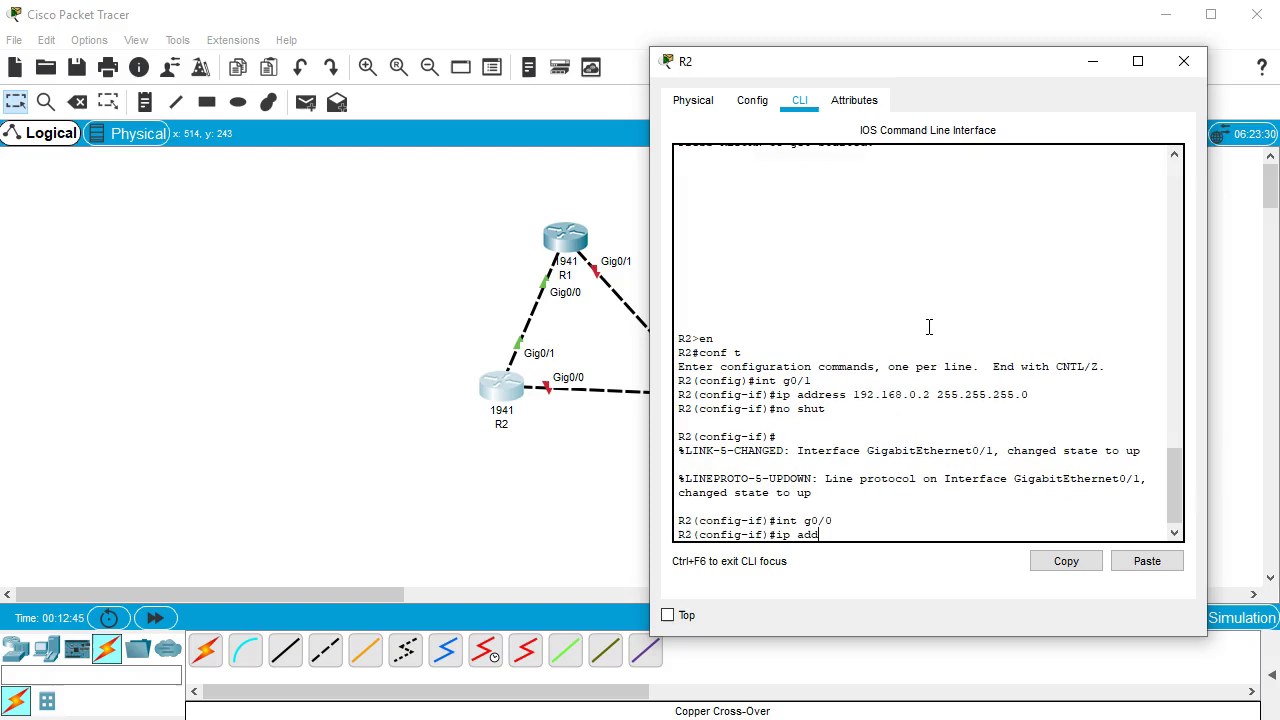
text(ress 192.168.2.1 255.255.255.0)
key(Return)
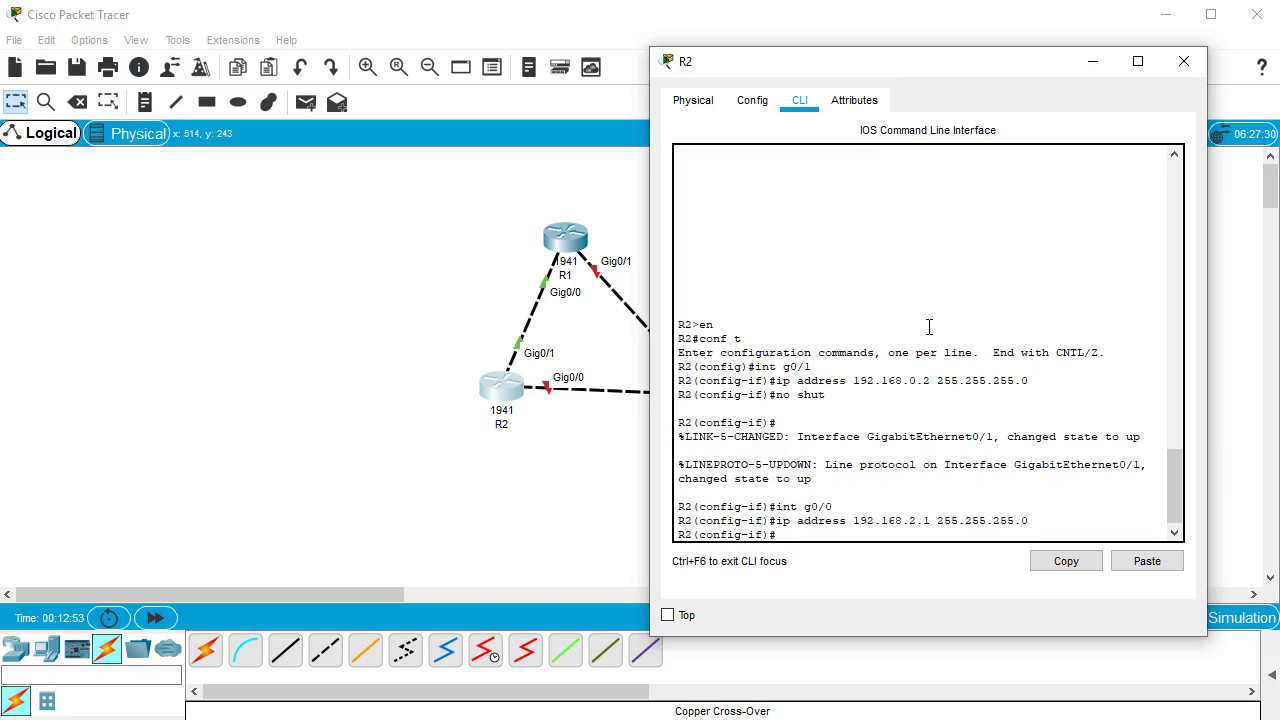
text(no shut)
key(Return)
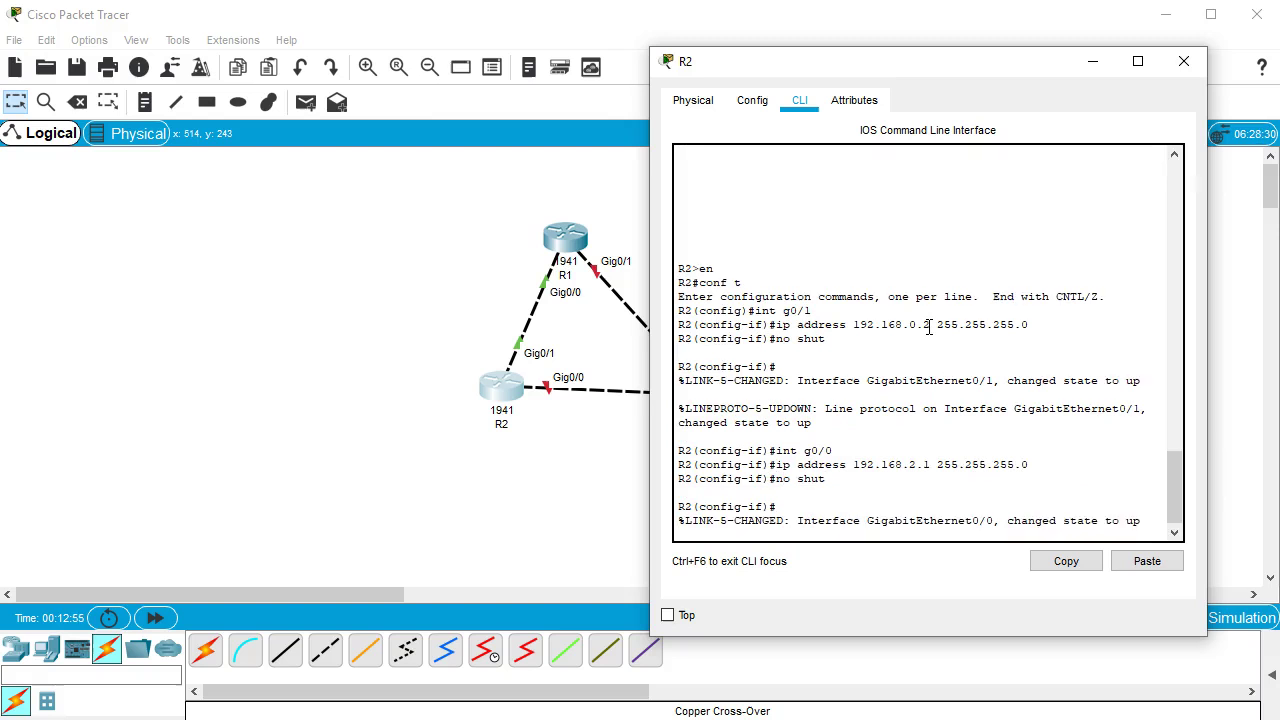
key(Return)
click(1183, 61)
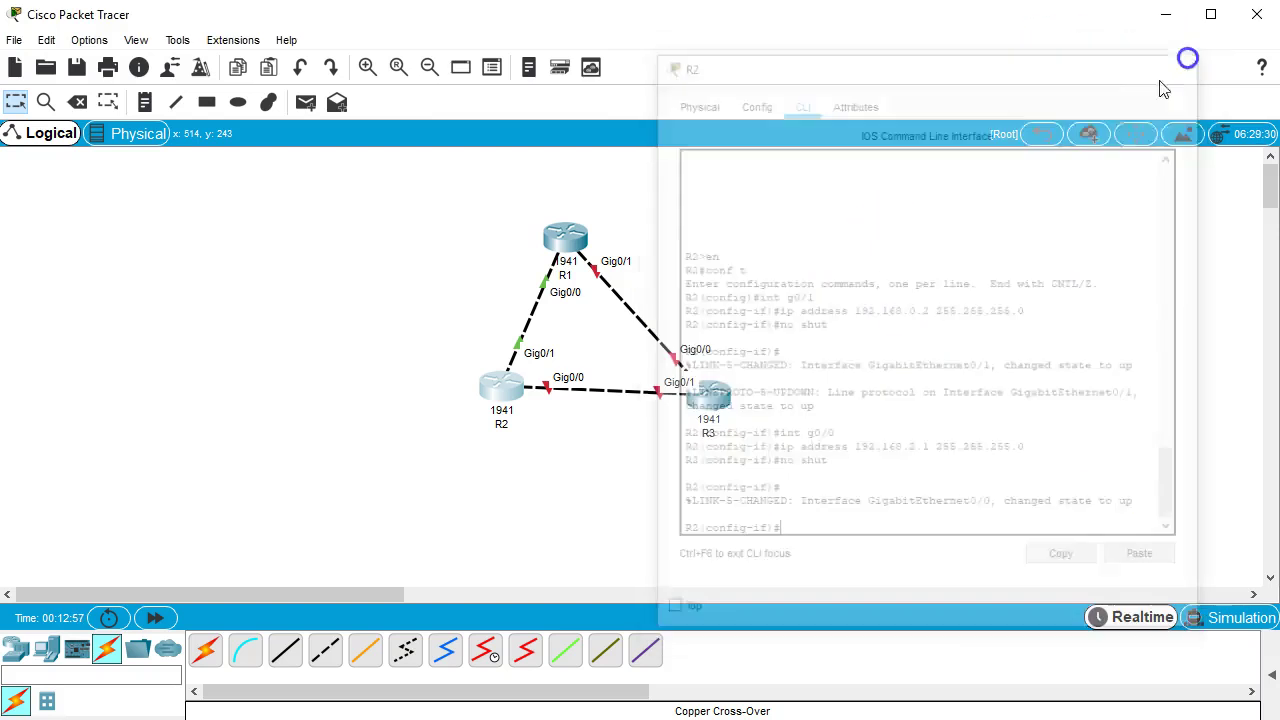
Open R3's command line and move its window beside the topology
click(714, 400)
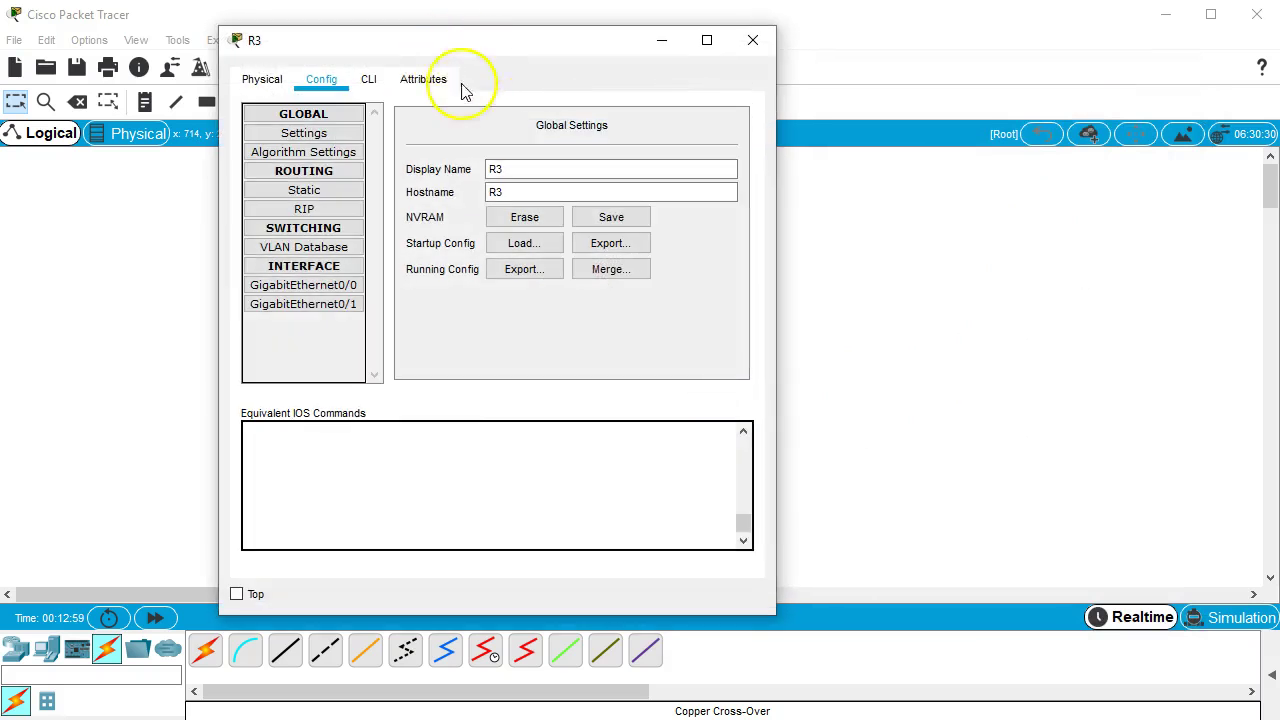
click(369, 79)
drag(421, 49, 908, 70)
click(957, 321)
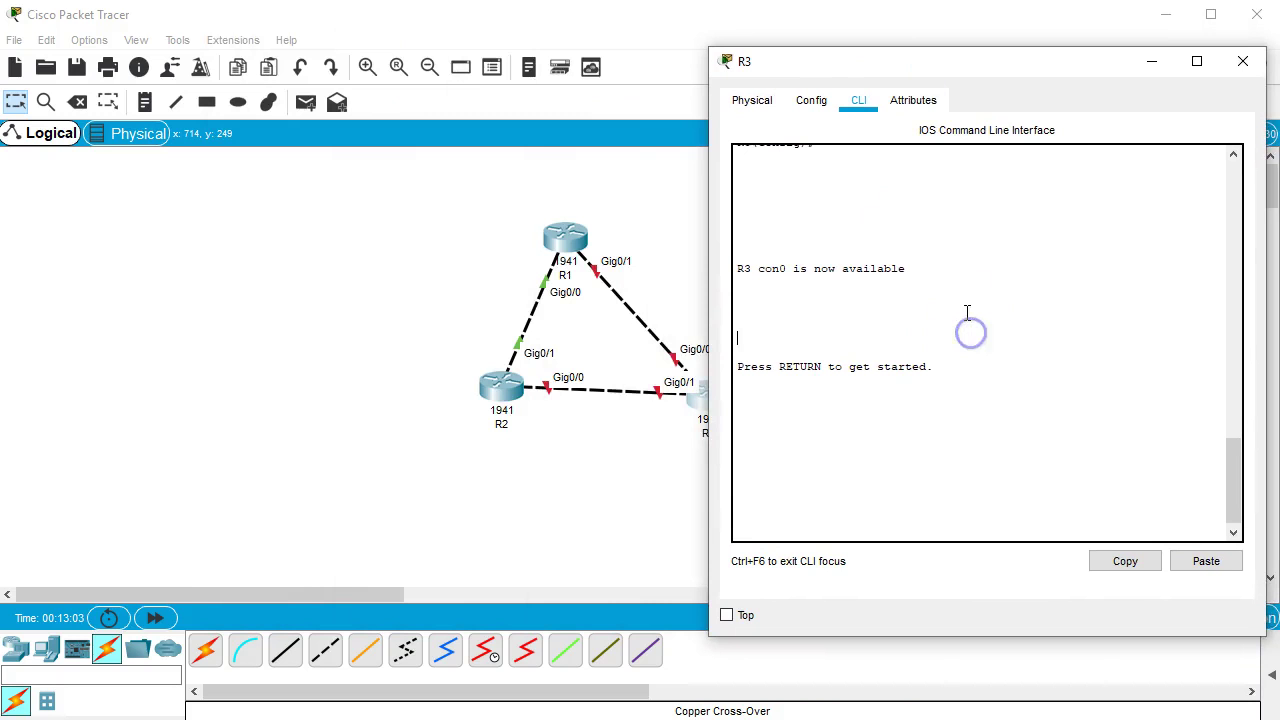
key(Return)
Enter configuration mode on R3 and set Gig0/0 to 192.168.1.2/24, brought up
text(int g0)
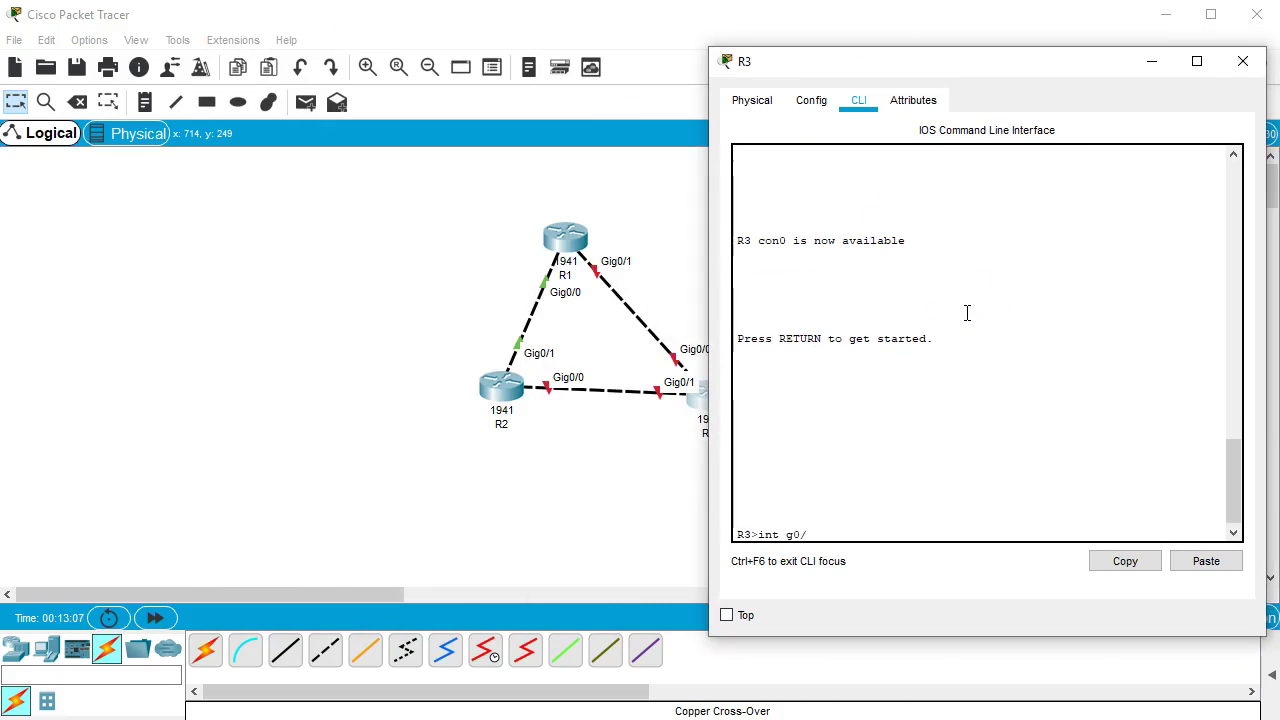
text(/0)
key(BackSpace)
key(BackSpace)
key(BackSpace)
key(BackSpace)
key(BackSpace)
key(BackSpace)
key(BackSpace)
key(BackSpace)
text(en)
key(Return)
text(conf t)
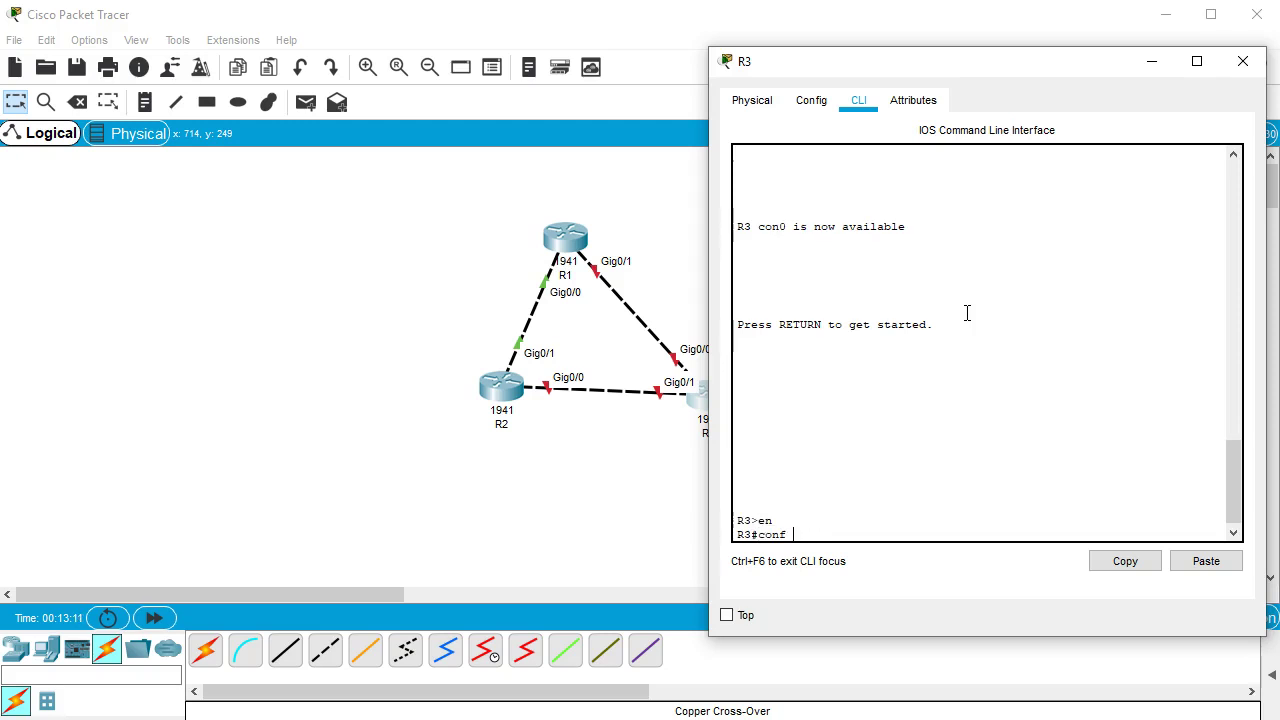
key(Return)
text(int g0/)
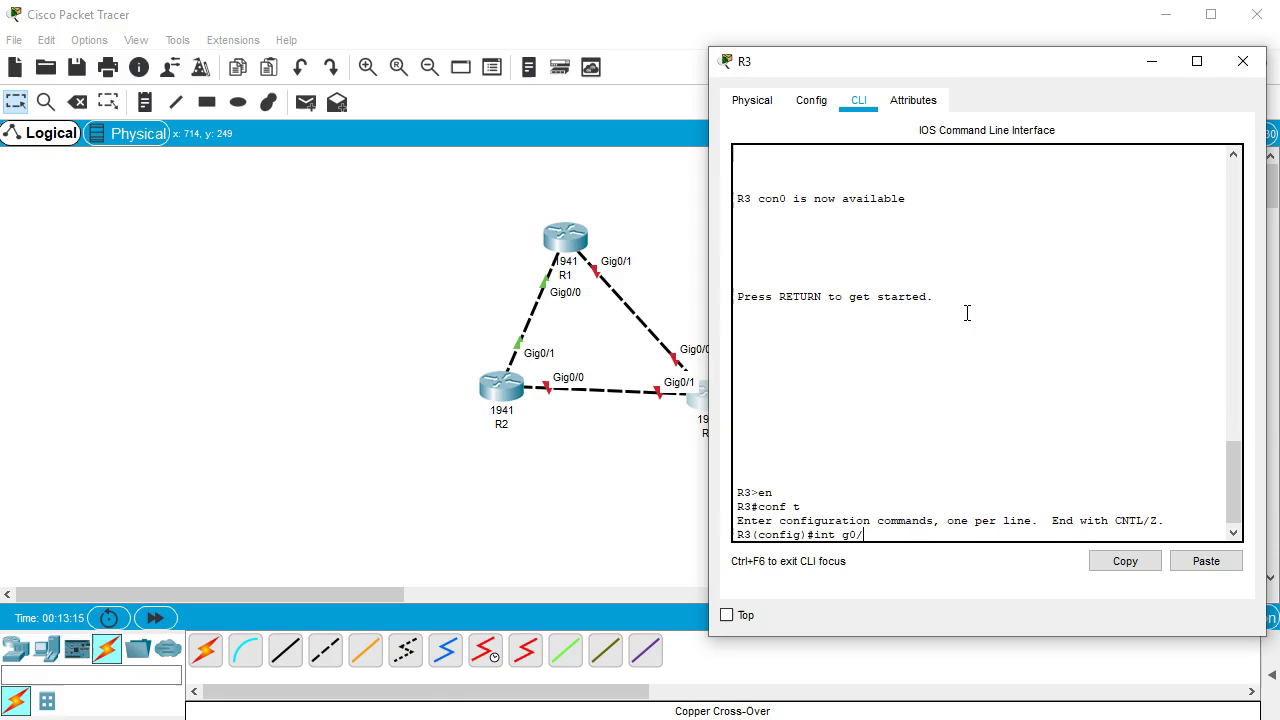
text(0)
key(Return)
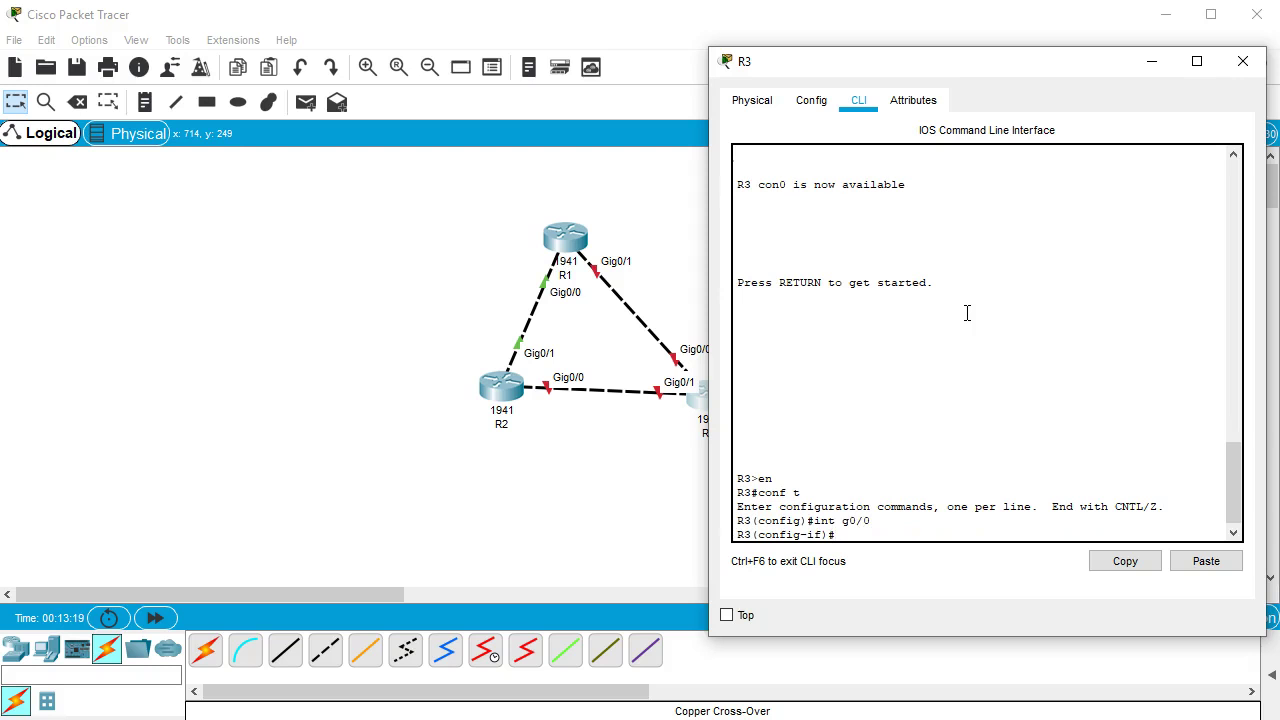
text(ip address 192.168.1.2 255.255.255)
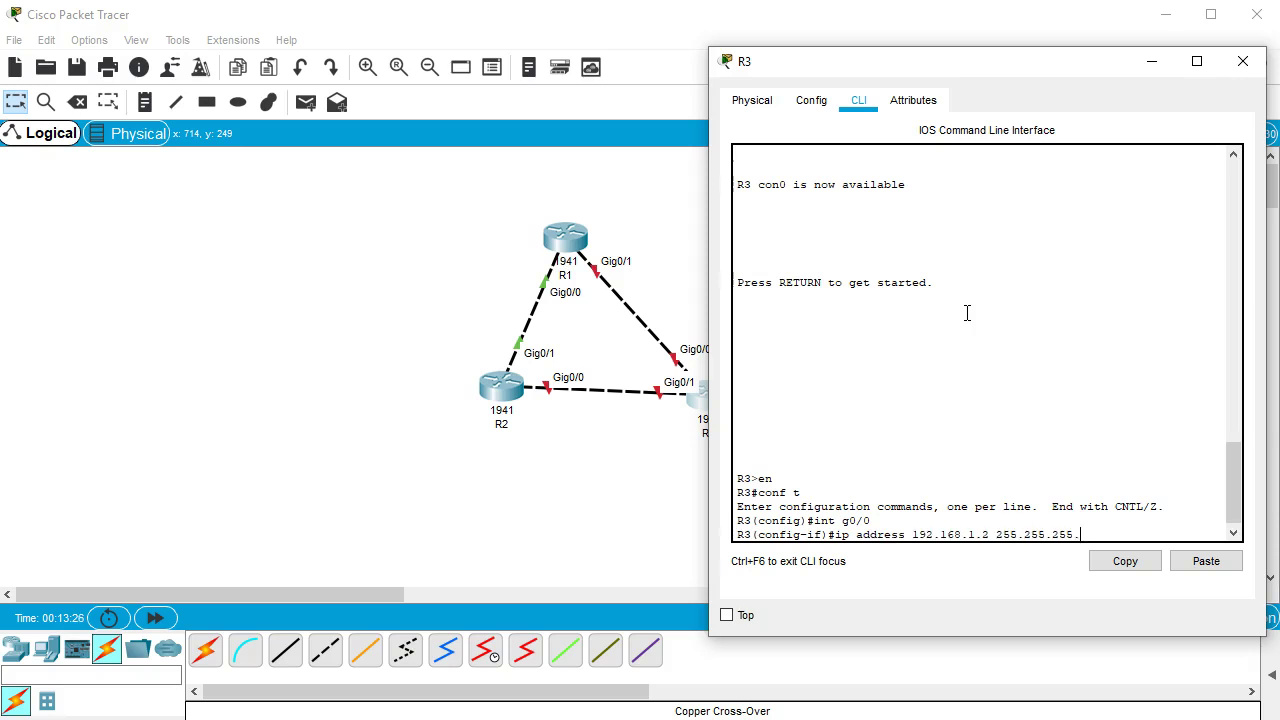
text(.0)
key(Return)
text(no shut)
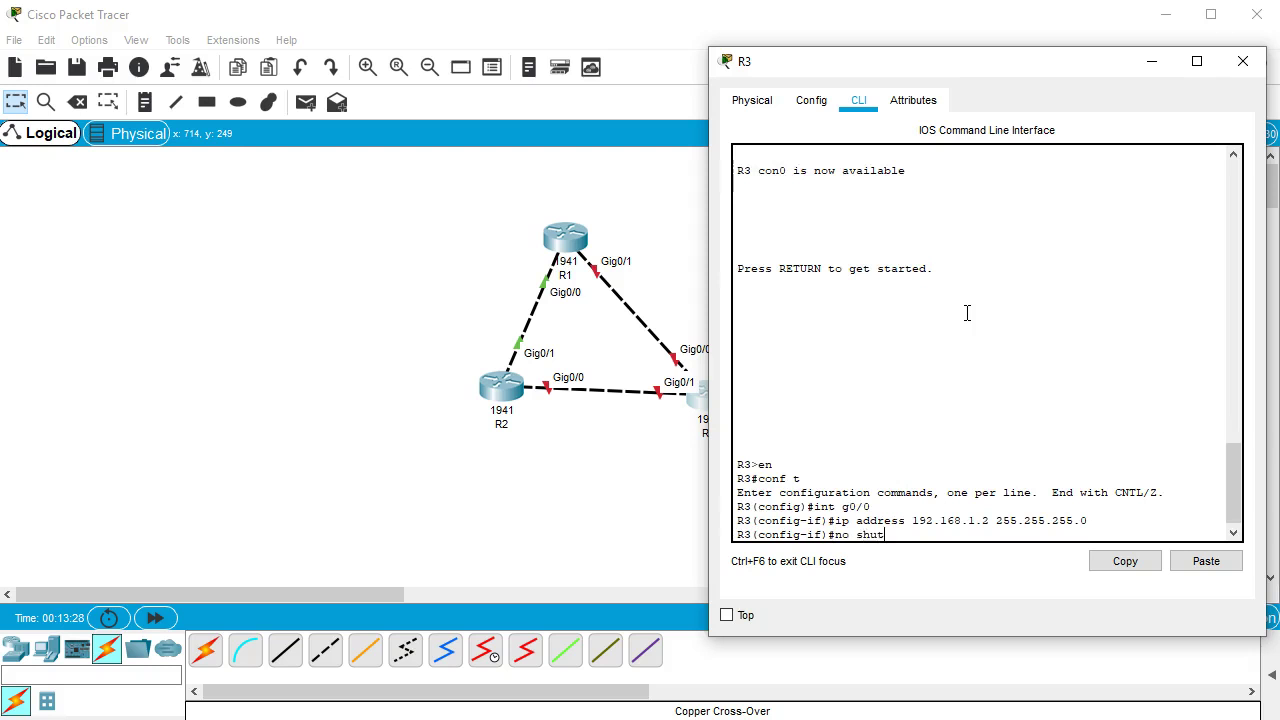
key(Return)
Set R3's Gig0/1 to 192.168.2.2/24, bring it up, and exit configuration mode
key(Return)
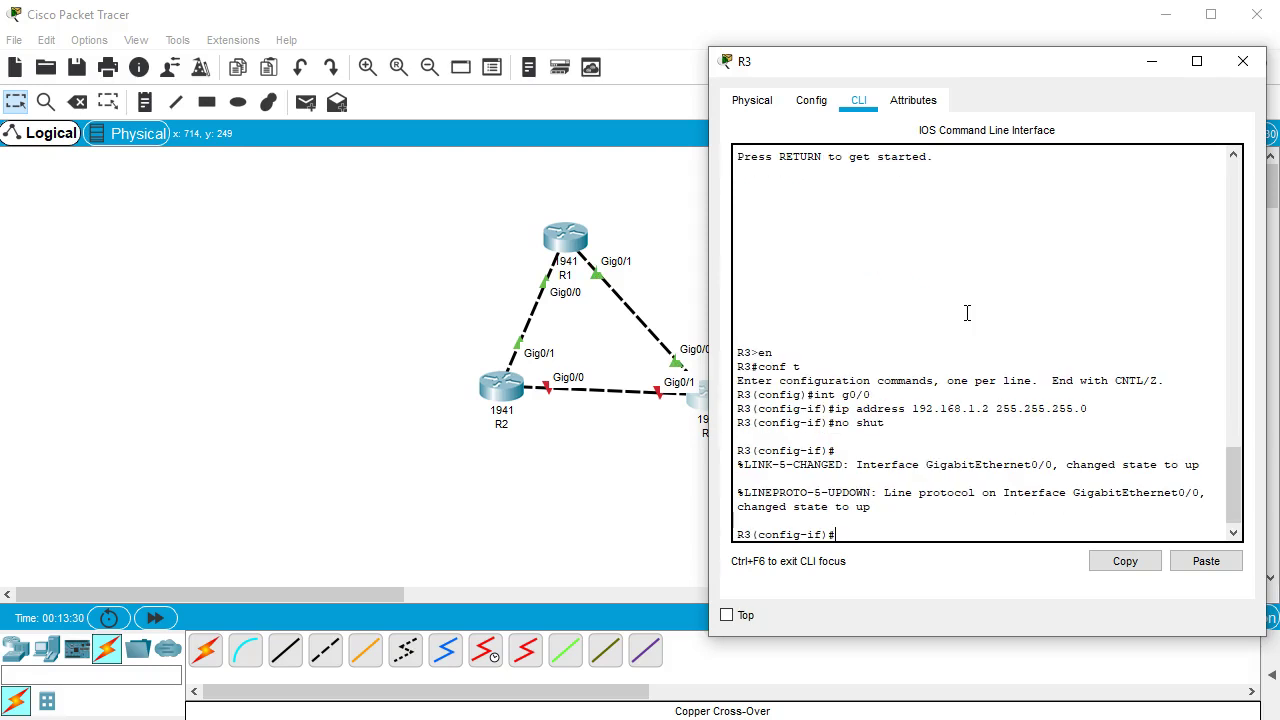
text(int g0/1)
key(Return)
text(i)
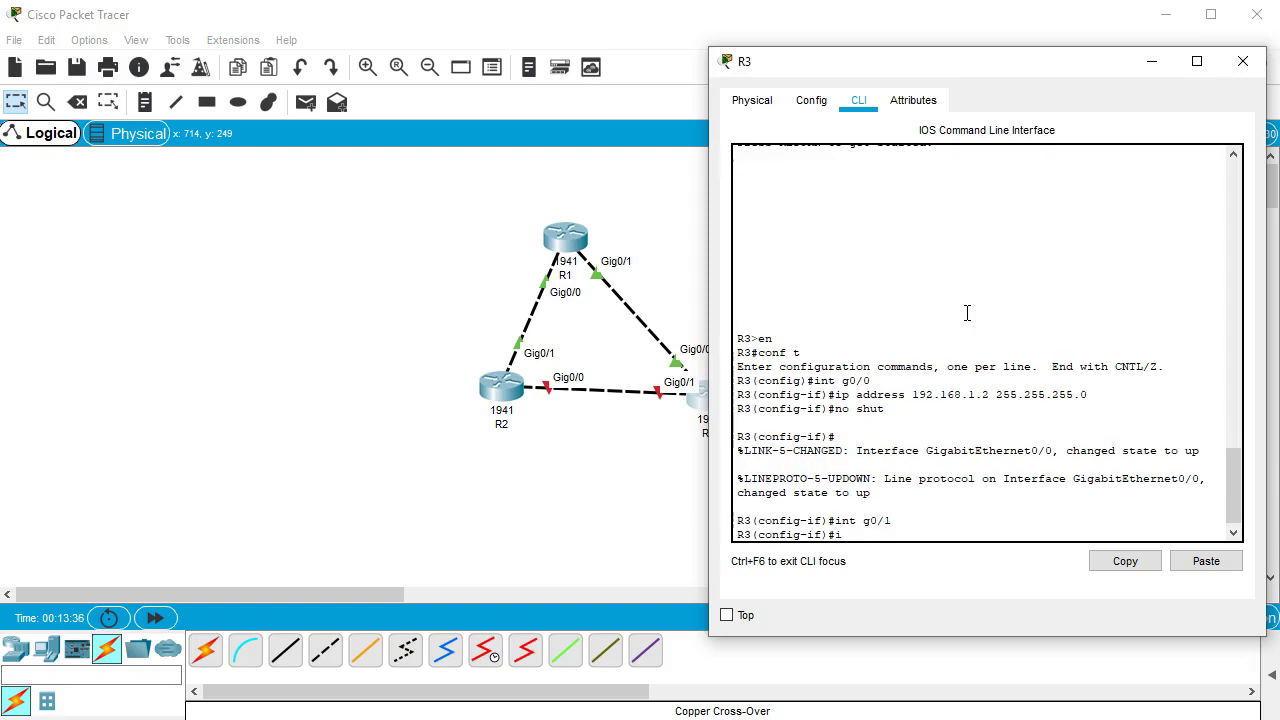
text(p address 192.168.2.2 255.255.25)
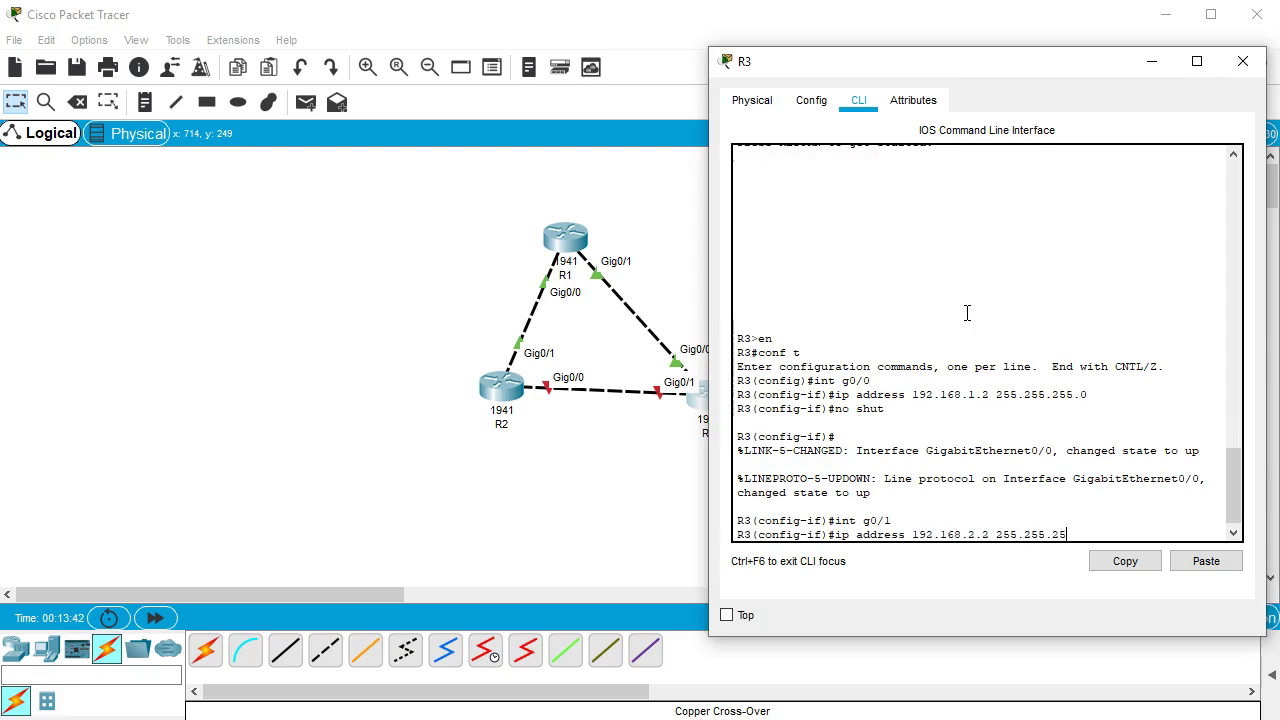
text(5.0)
key(Return)
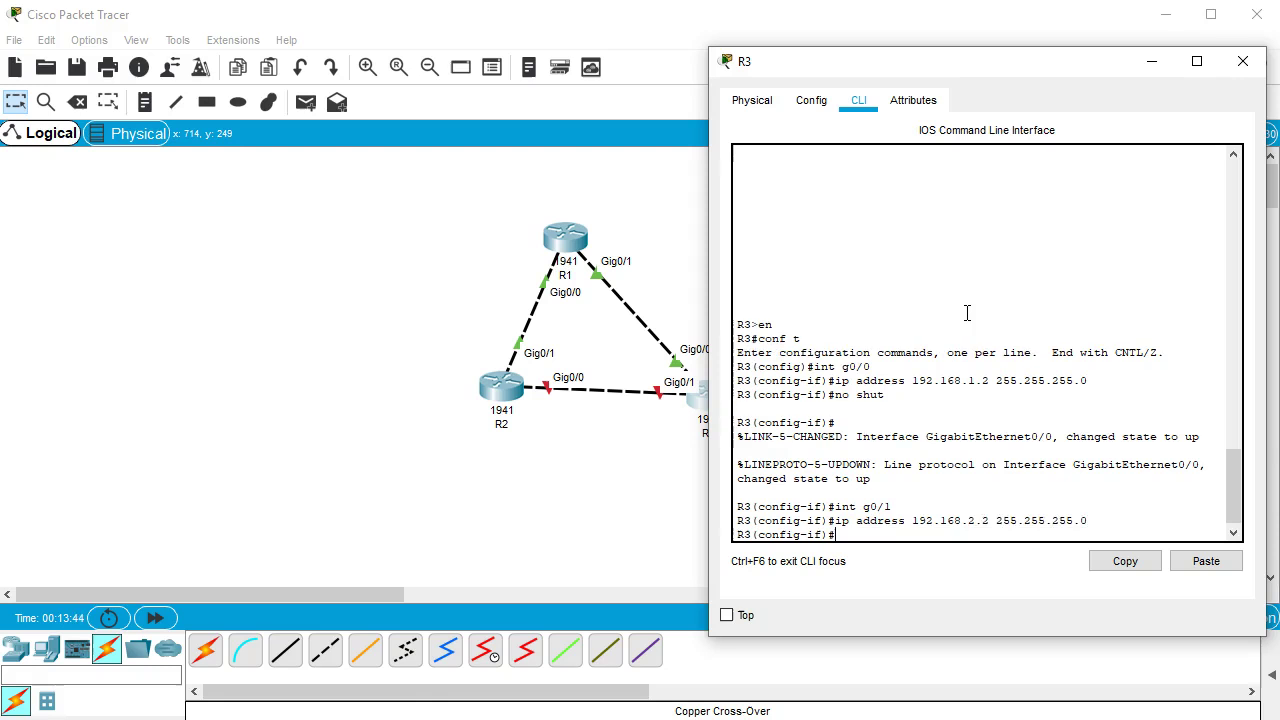
text(no shut)
key(Return)
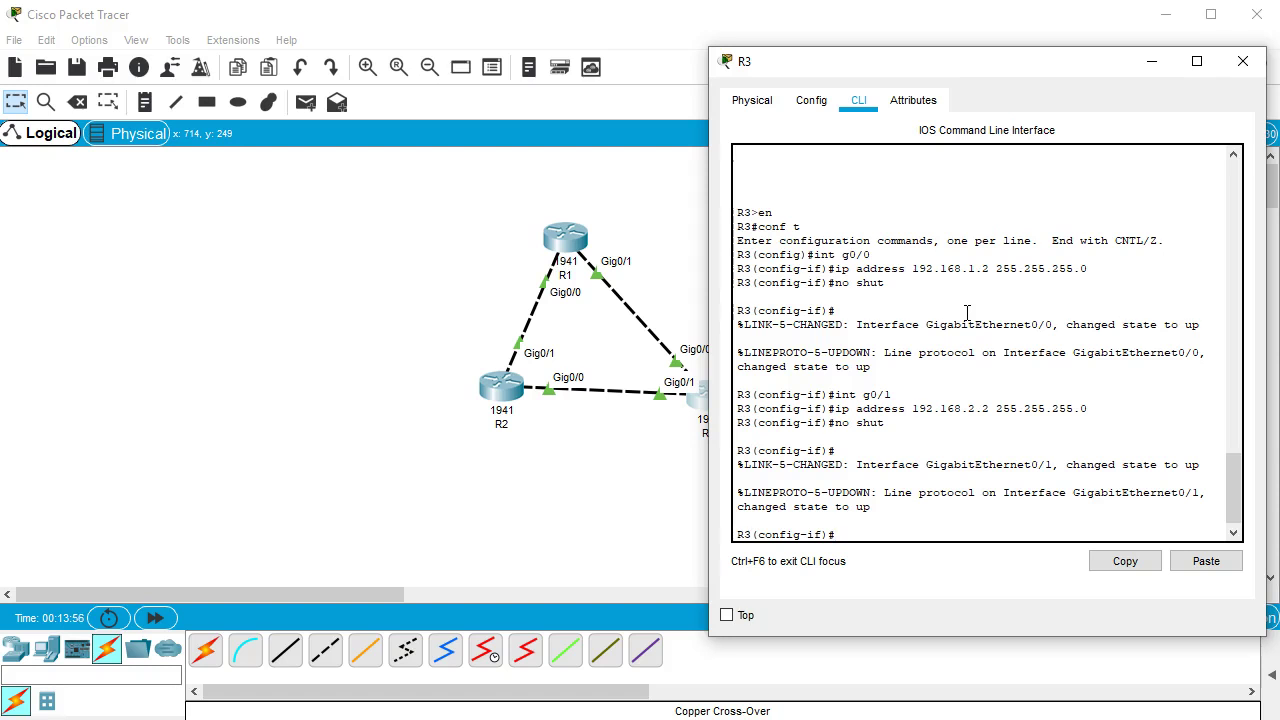
text(exit)
key(Return)
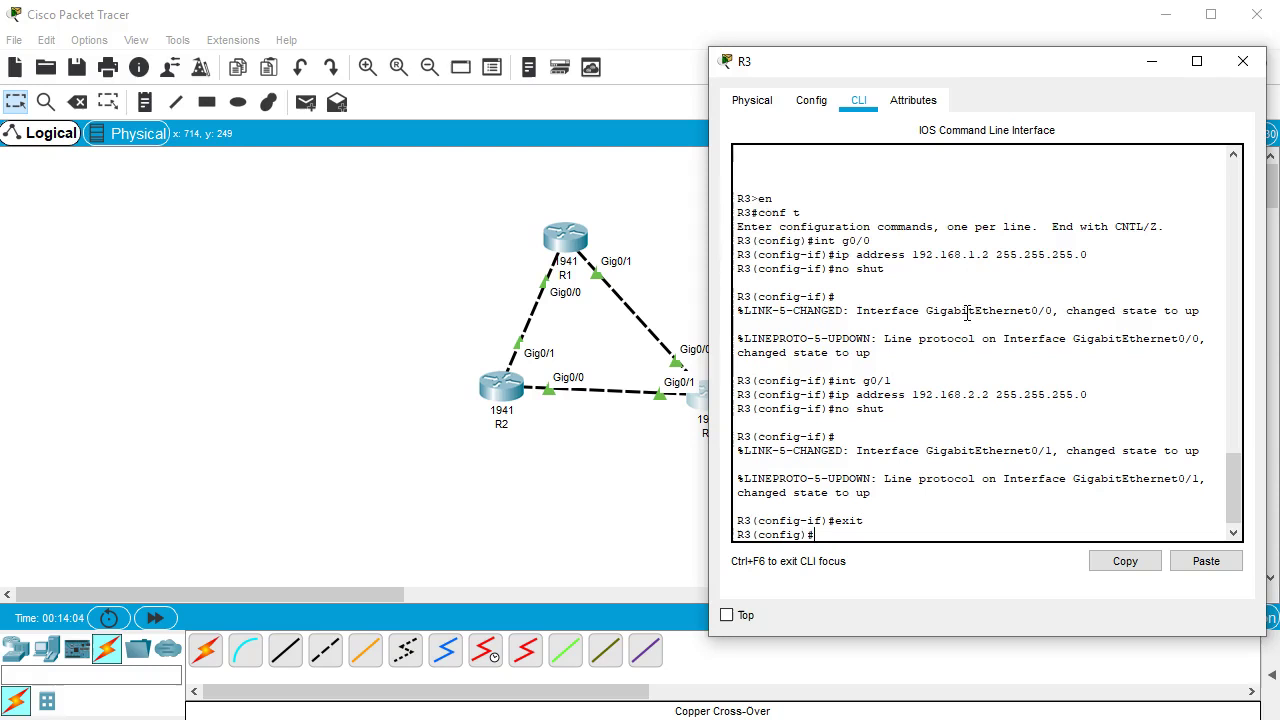
text(exit)
key(Return)
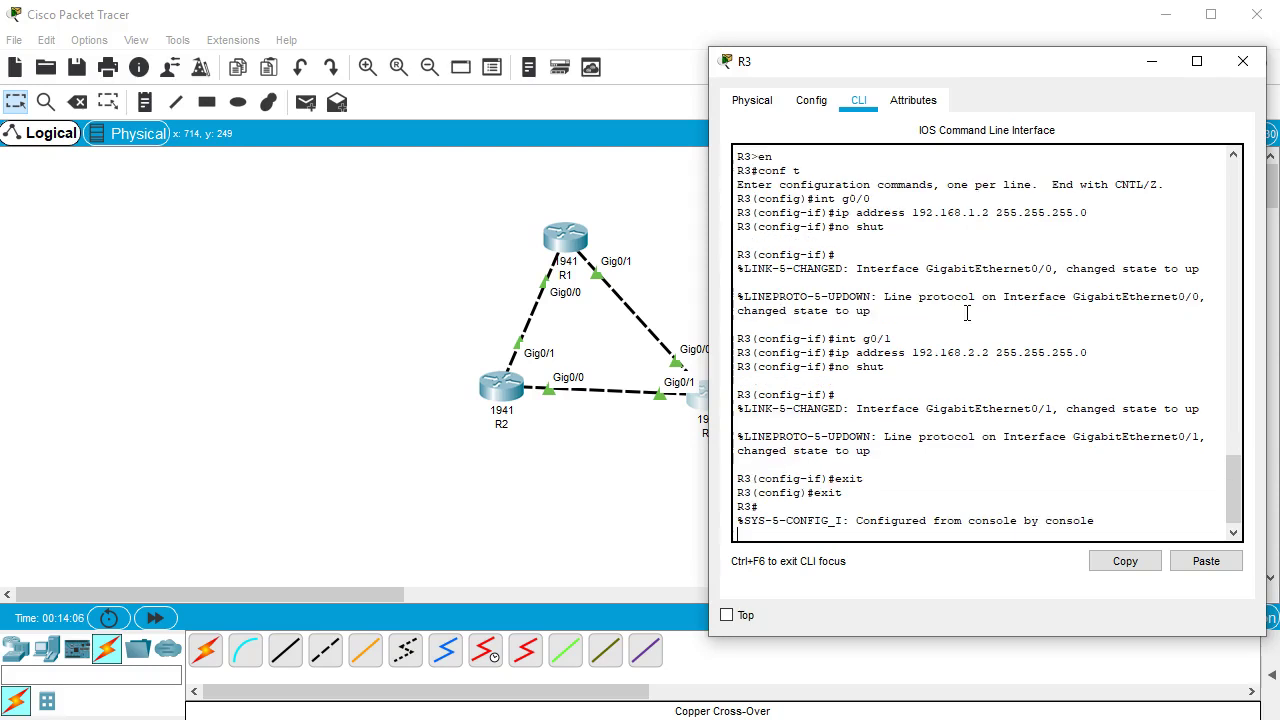
Show R3's routing table and highlight connected networks 192.168.1.0/24 and 192.168.2.0/24
text(show ip route)
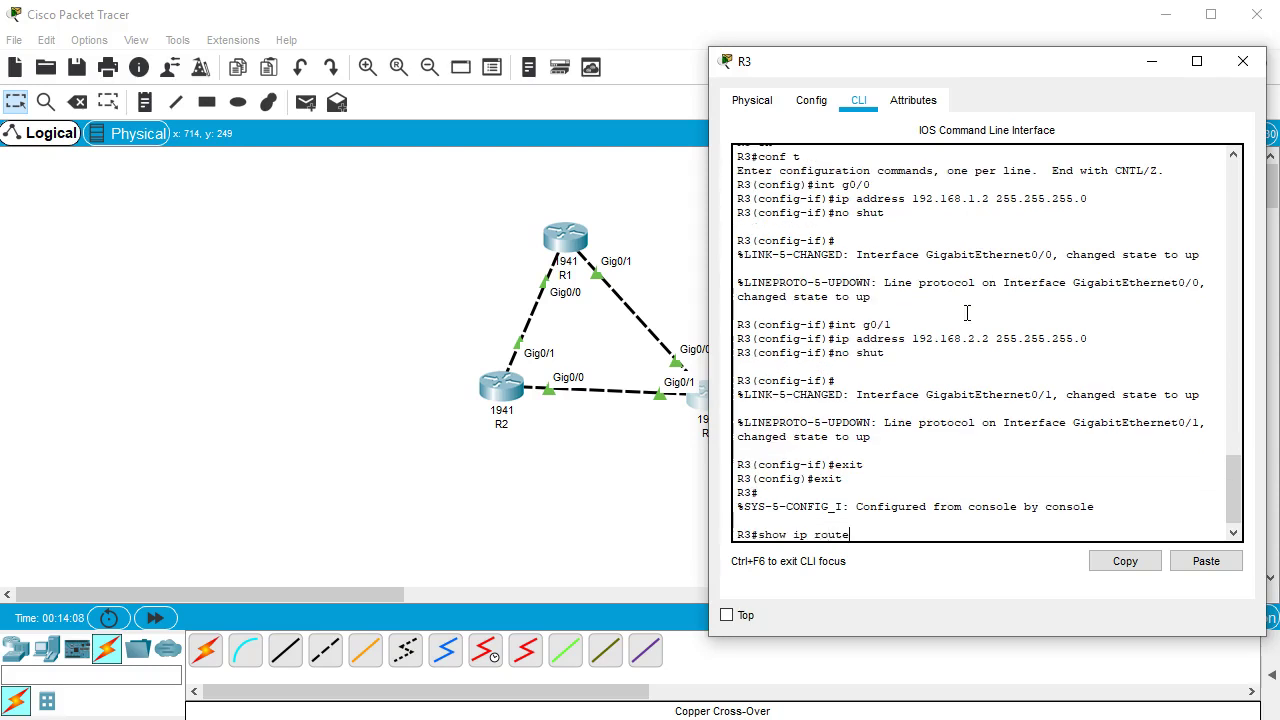
key(Return)
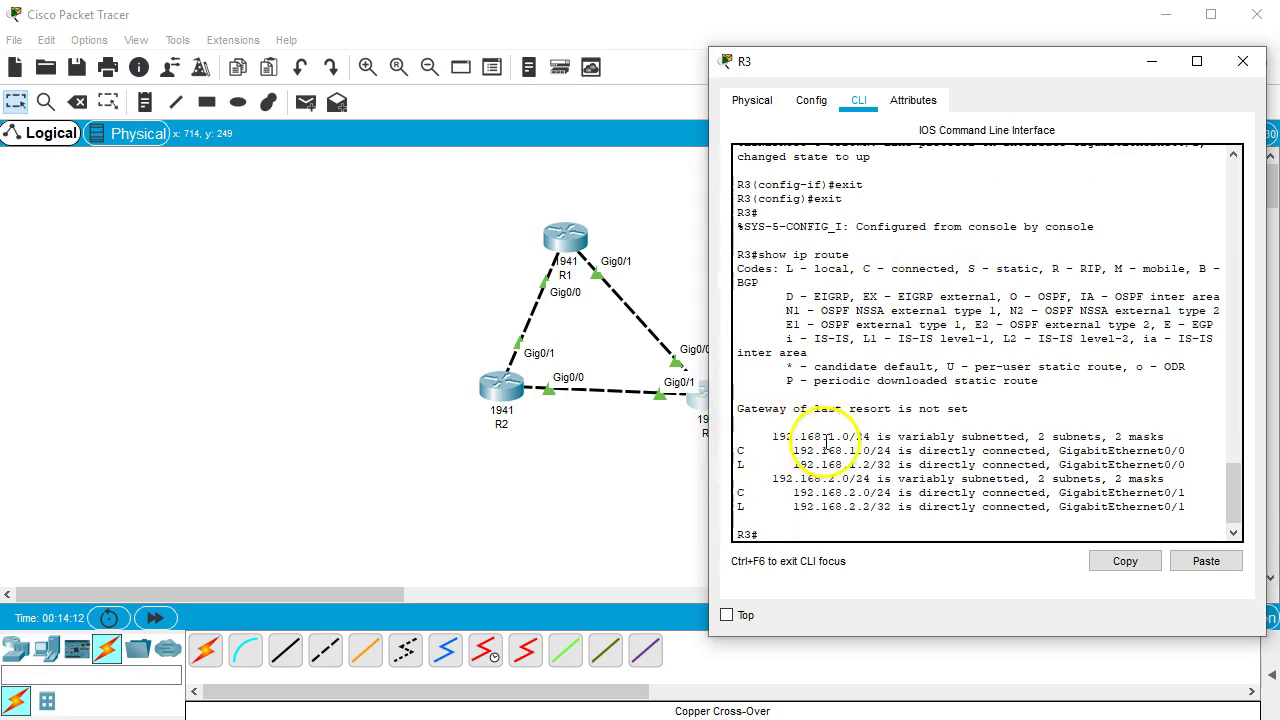
drag(793, 451, 873, 451)
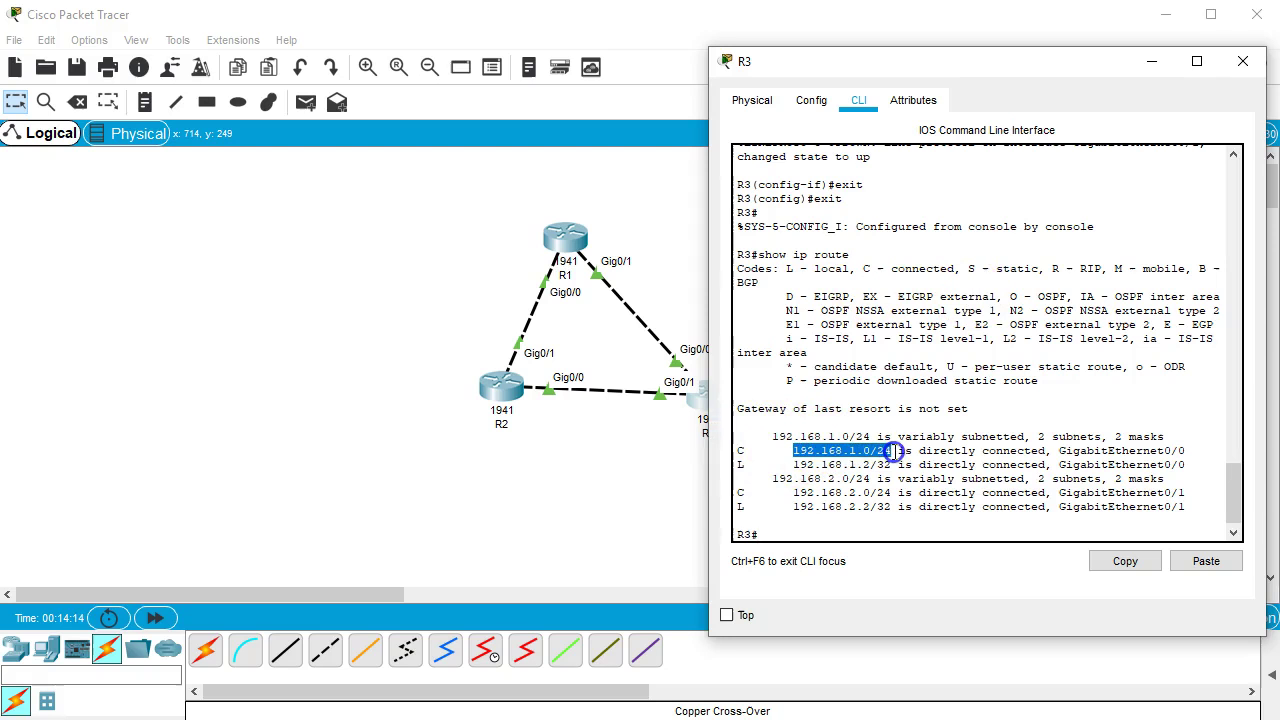
drag(792, 493, 900, 497)
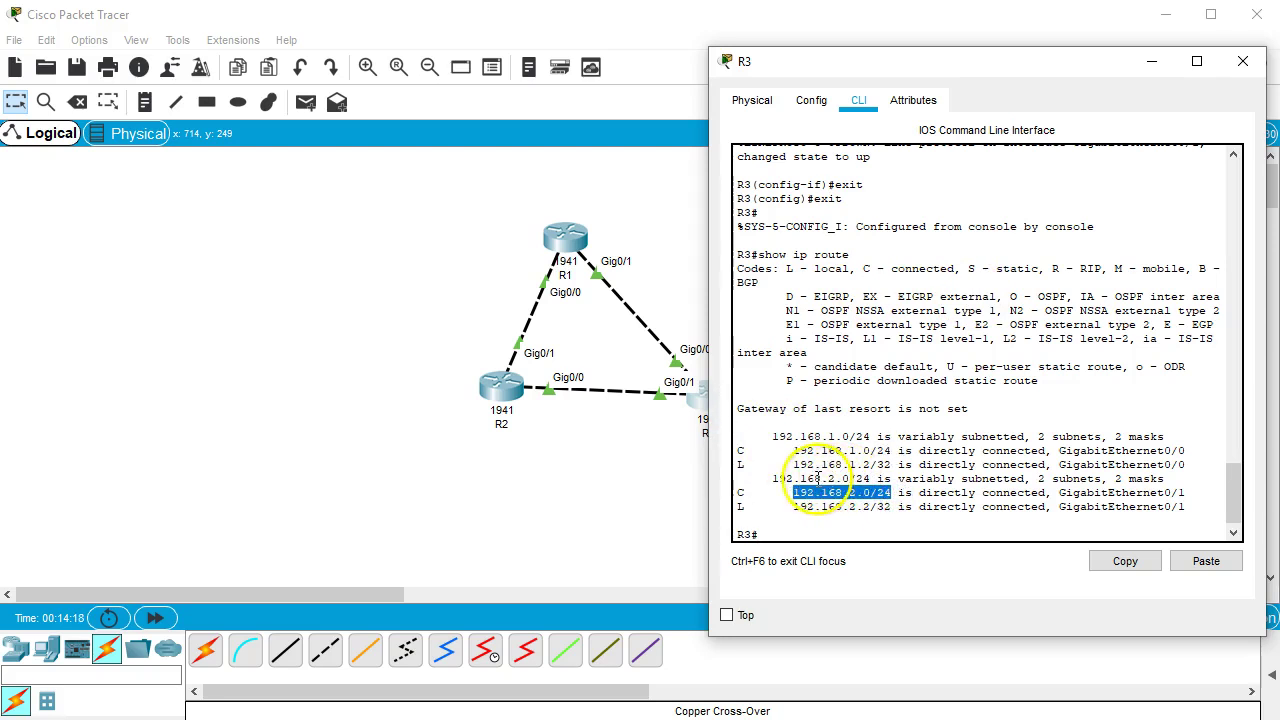
click(835, 457)
Ping 192.168.0.1 from R3 and see it fail with 0 percent success
text(p)
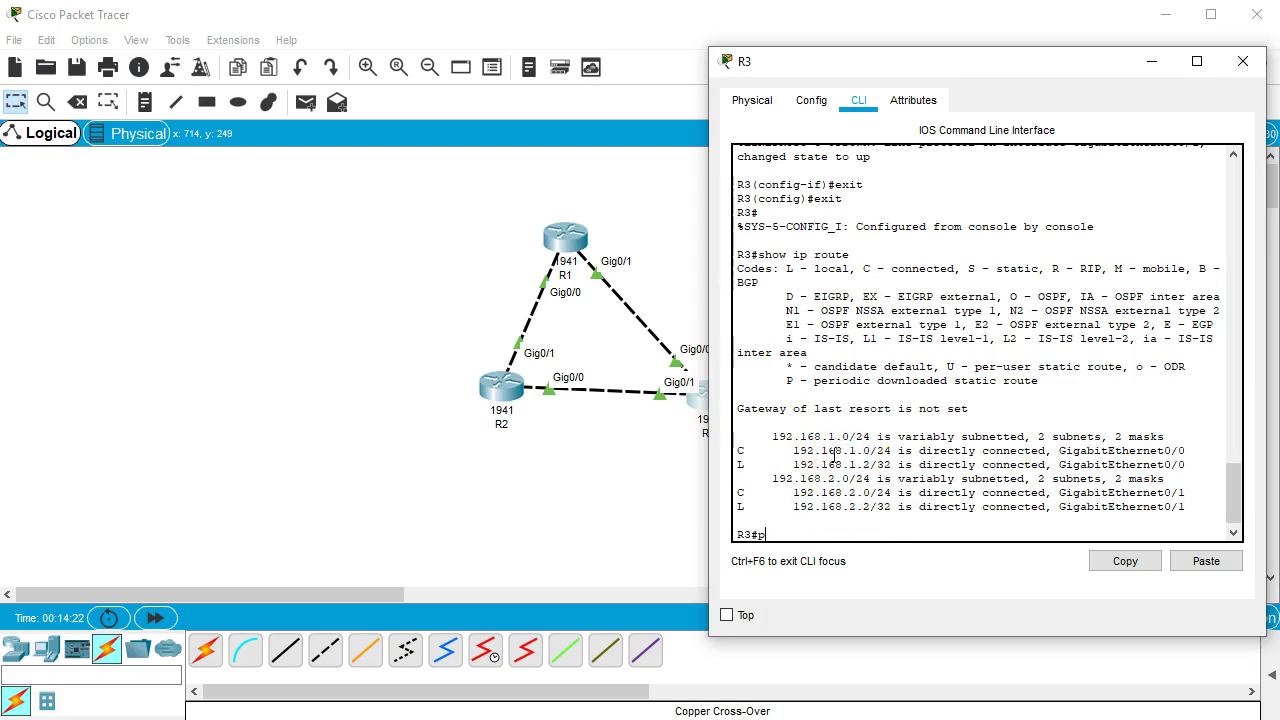
text(ing 192.168.0.1)
key(Return)
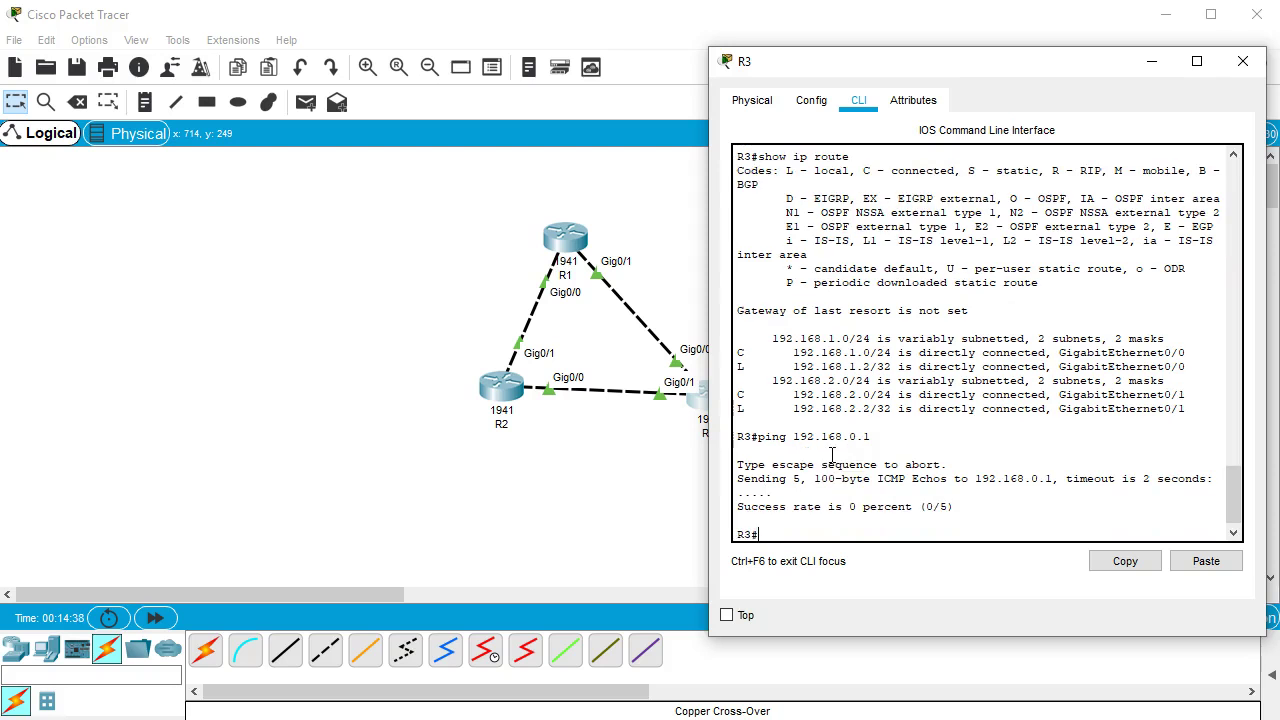
click(1007, 506)
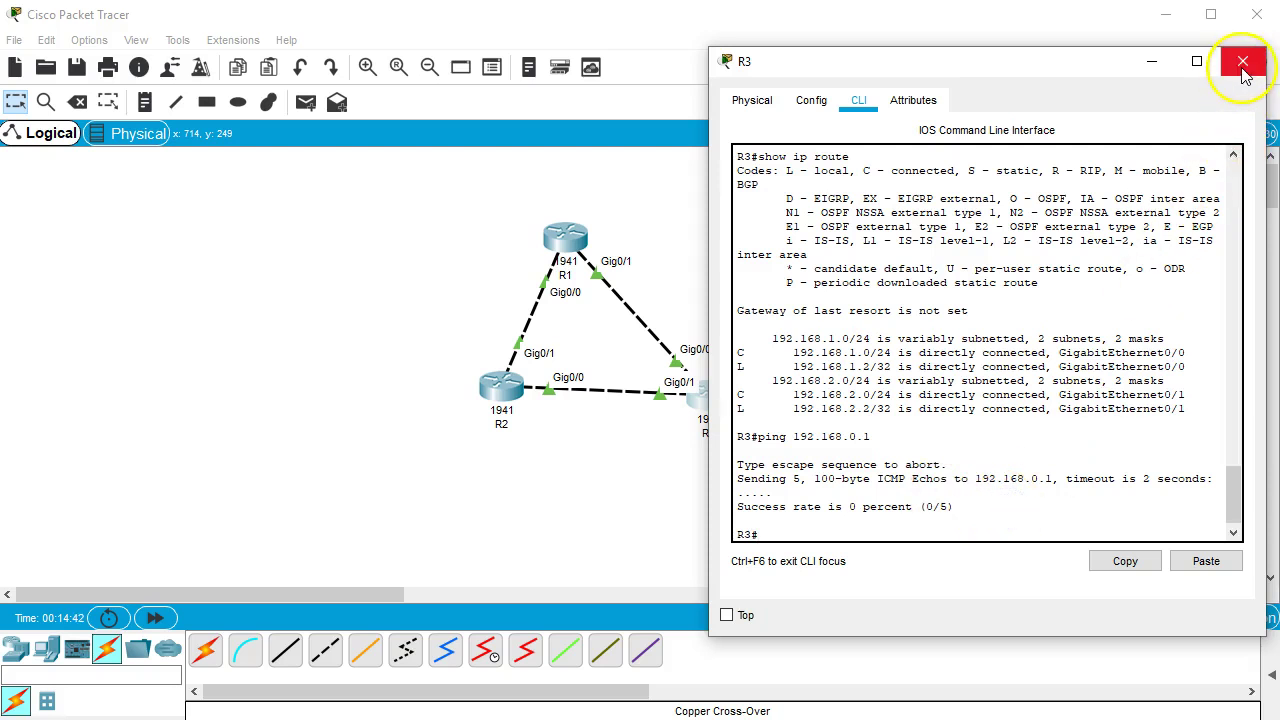
click(1057, 471)
key(Return)
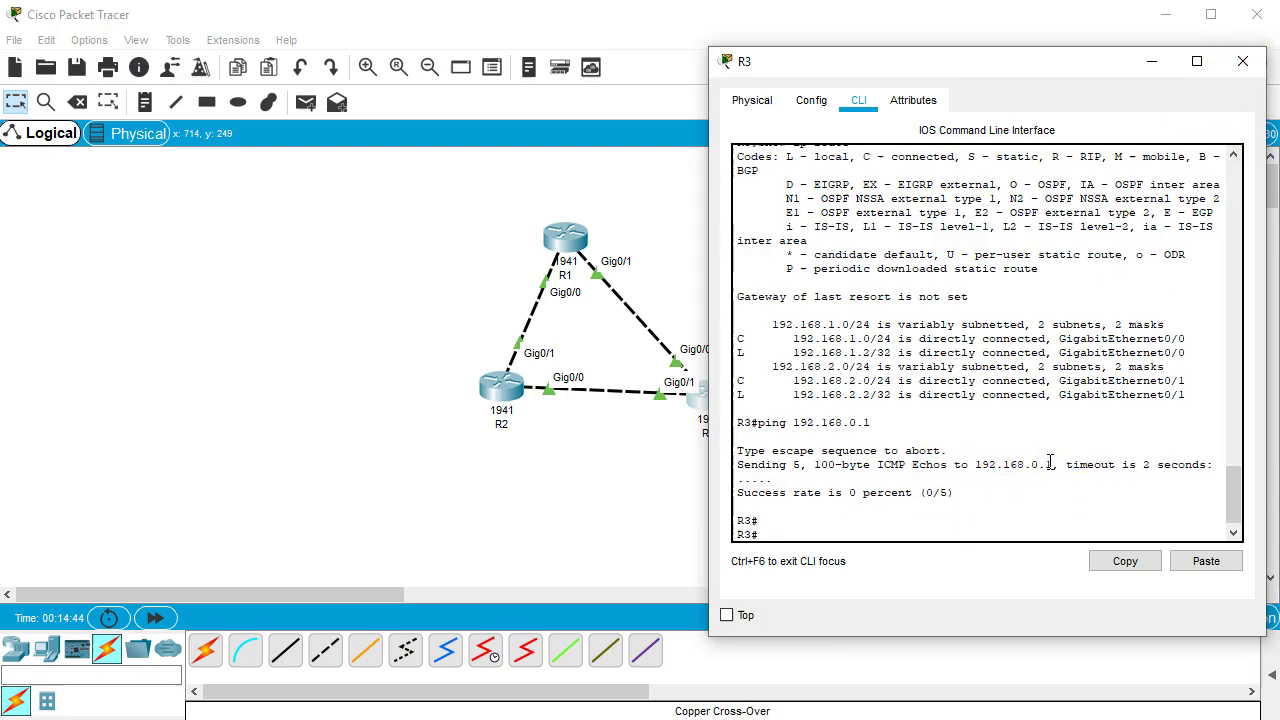
On R3, enter router eigrp 1 and set eigrp router-id 3.3.3.3
text(conf t)
key(Return)
text(route)
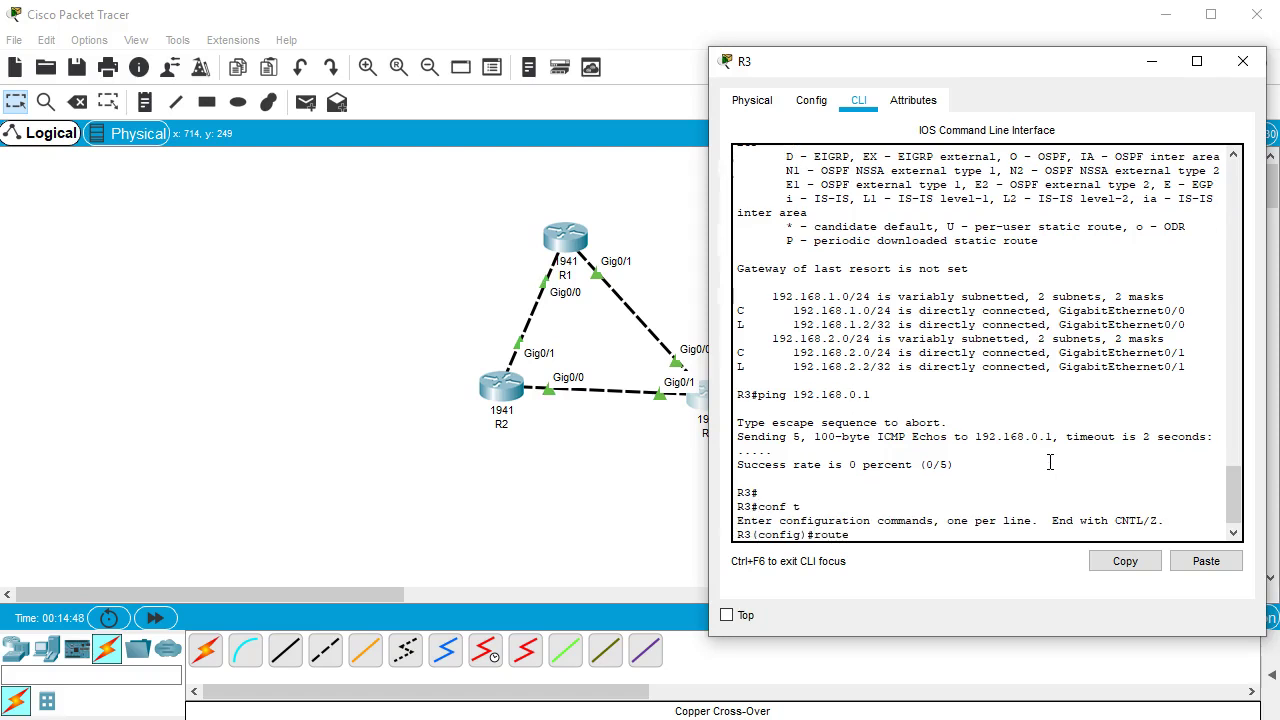
text(r eigrp 1)
key(Return)
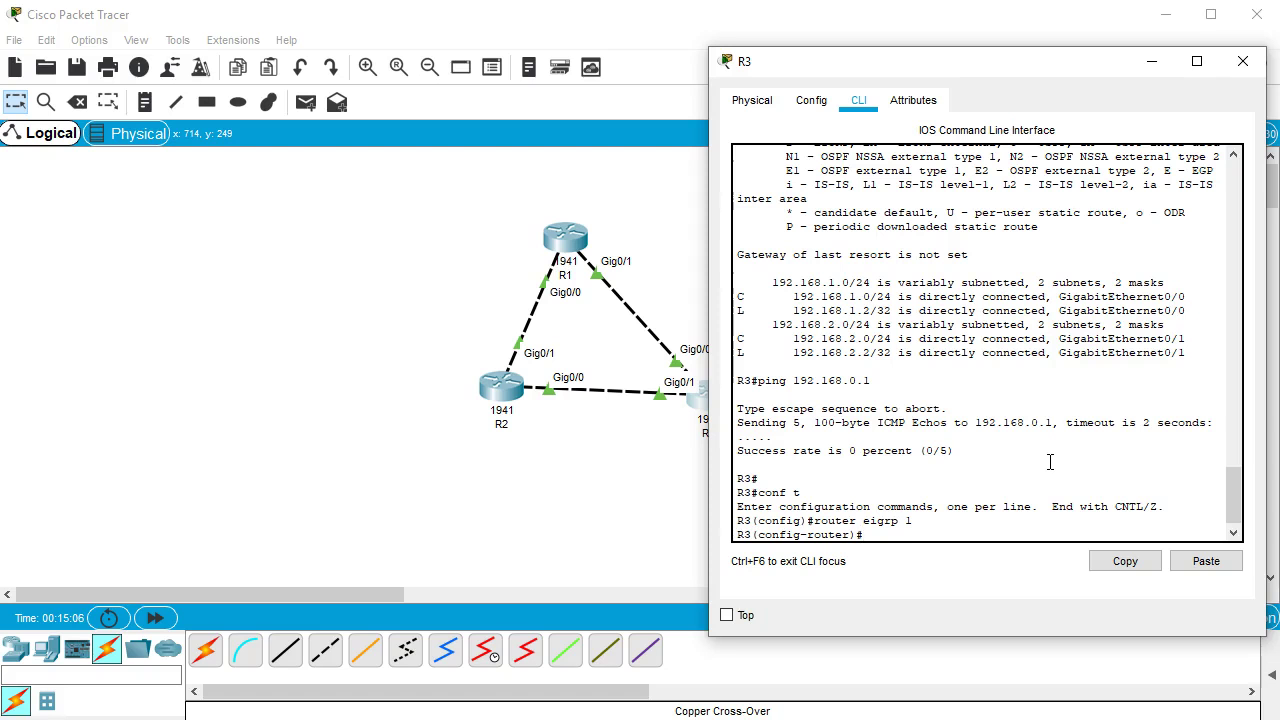
text(grp router-id)
text(3.3.3.3)
key(Return)
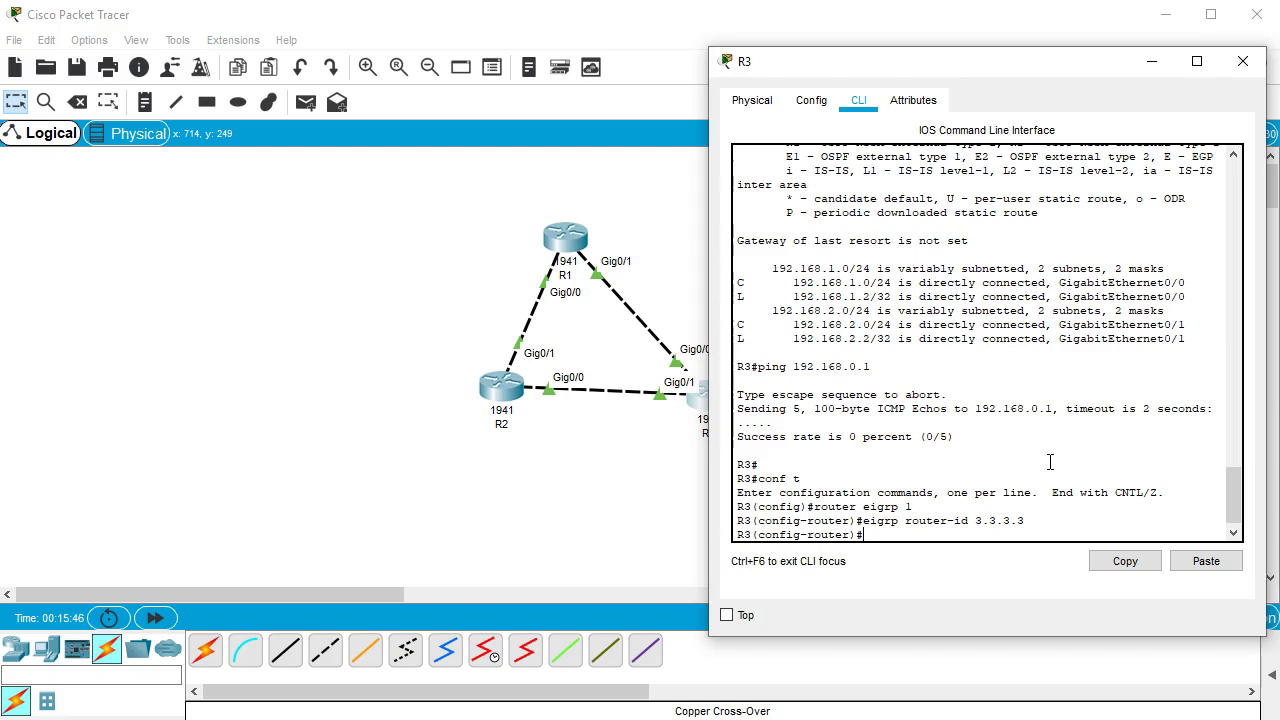
Advertise networks 192.168.1.0 and 192.168.2.0 with wildcard 0.0.0.255 in R3's EIGRP
text(network 192.168.1.0)
text(0.0.0.255)
key(Return)
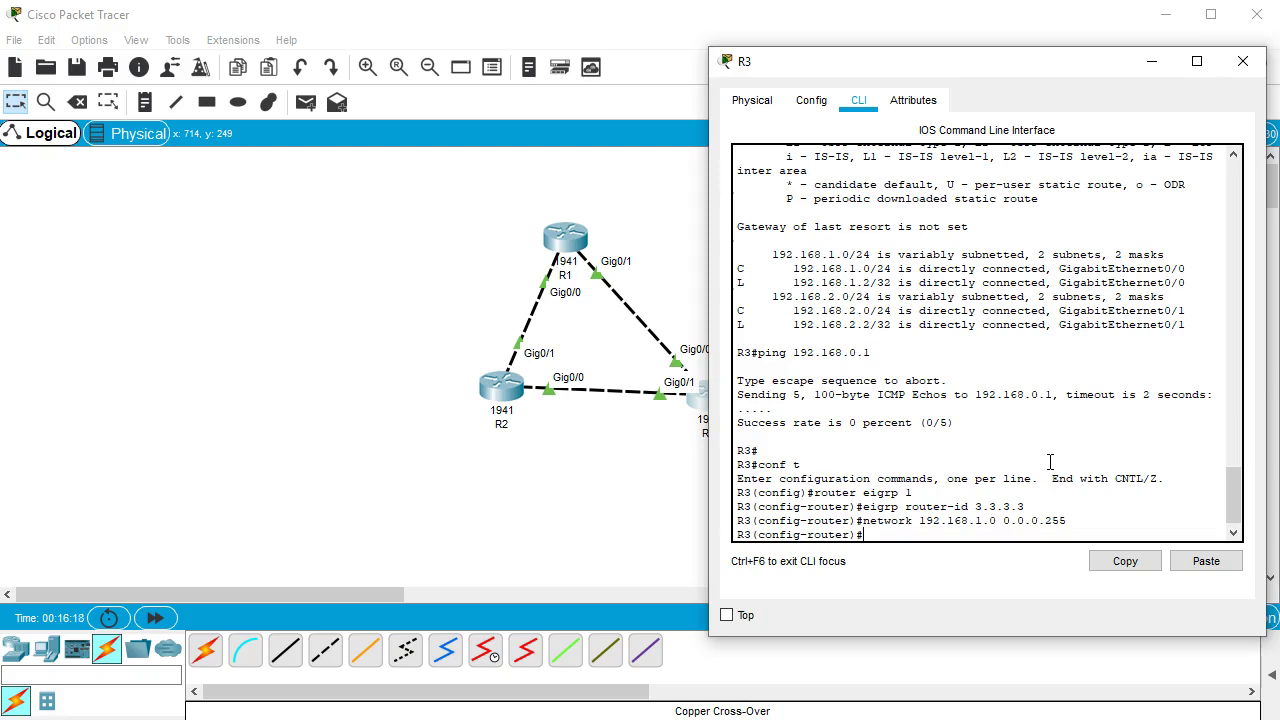
text(network 192.168.)
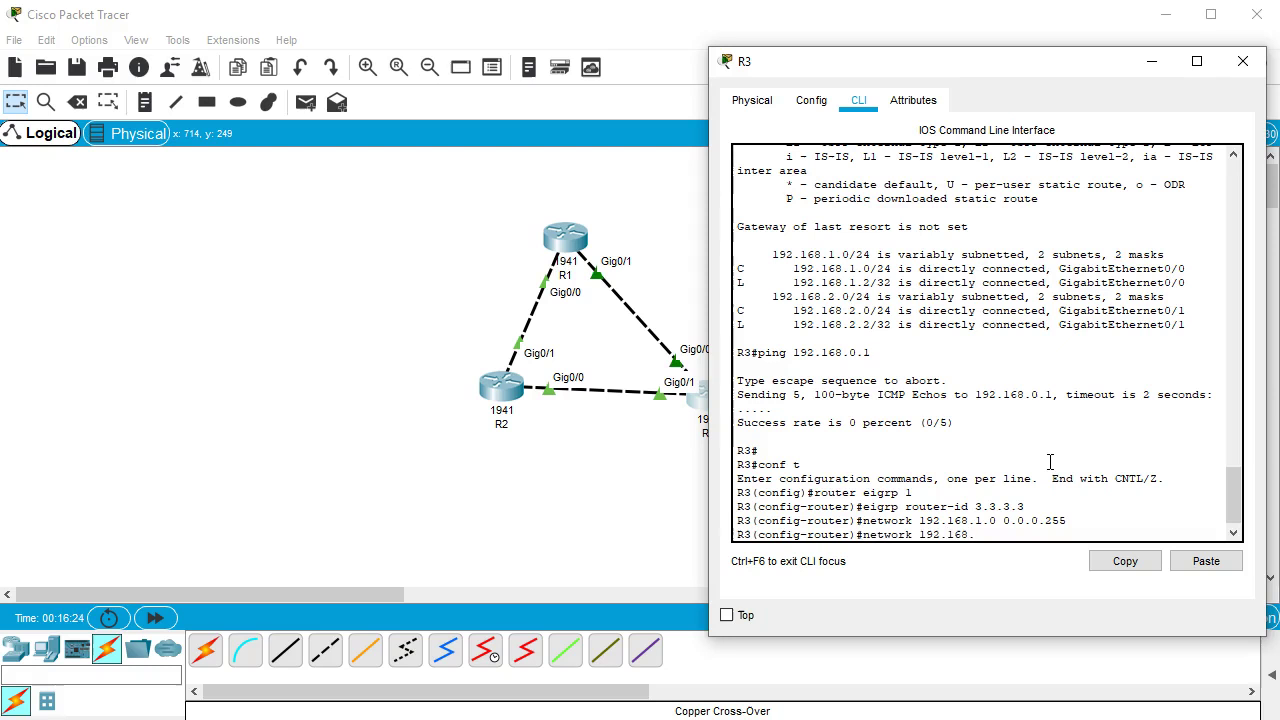
text(2.0 0.0.0.255)
key(Return)
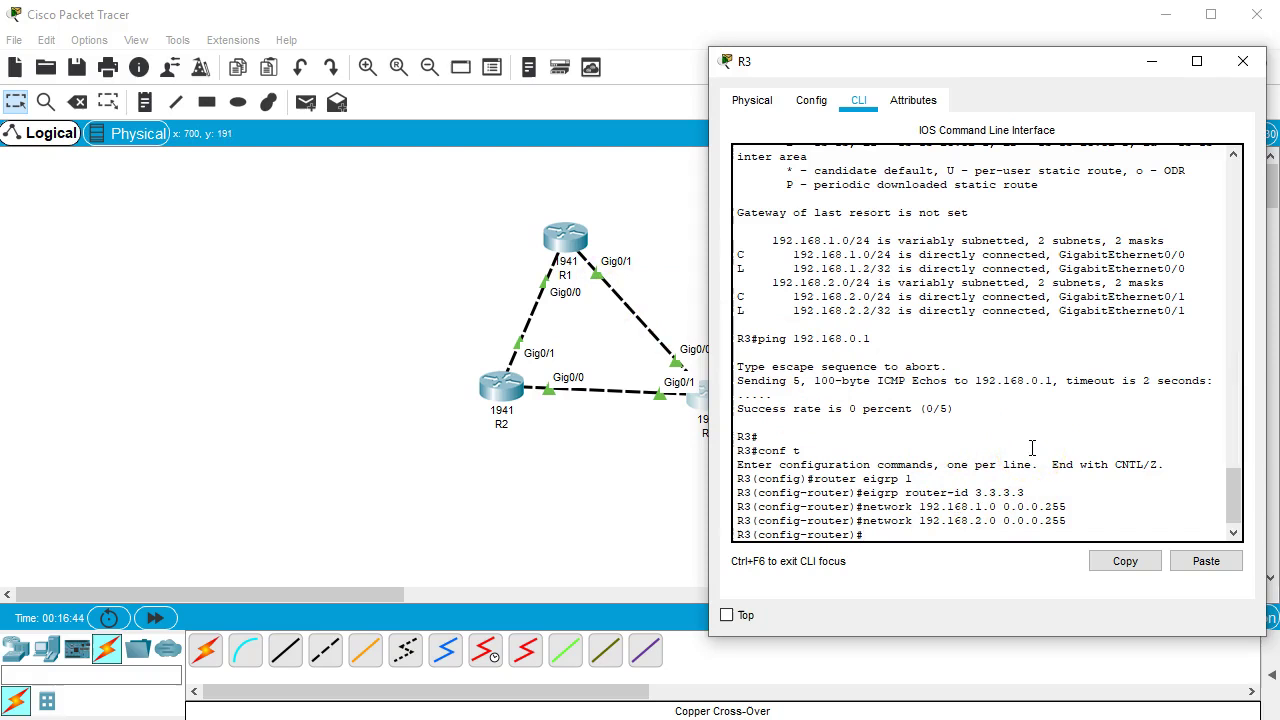
Try passive-interface g0/2 on R3, which is rejected, then exit router configuration
text(pass)
key(Tab)
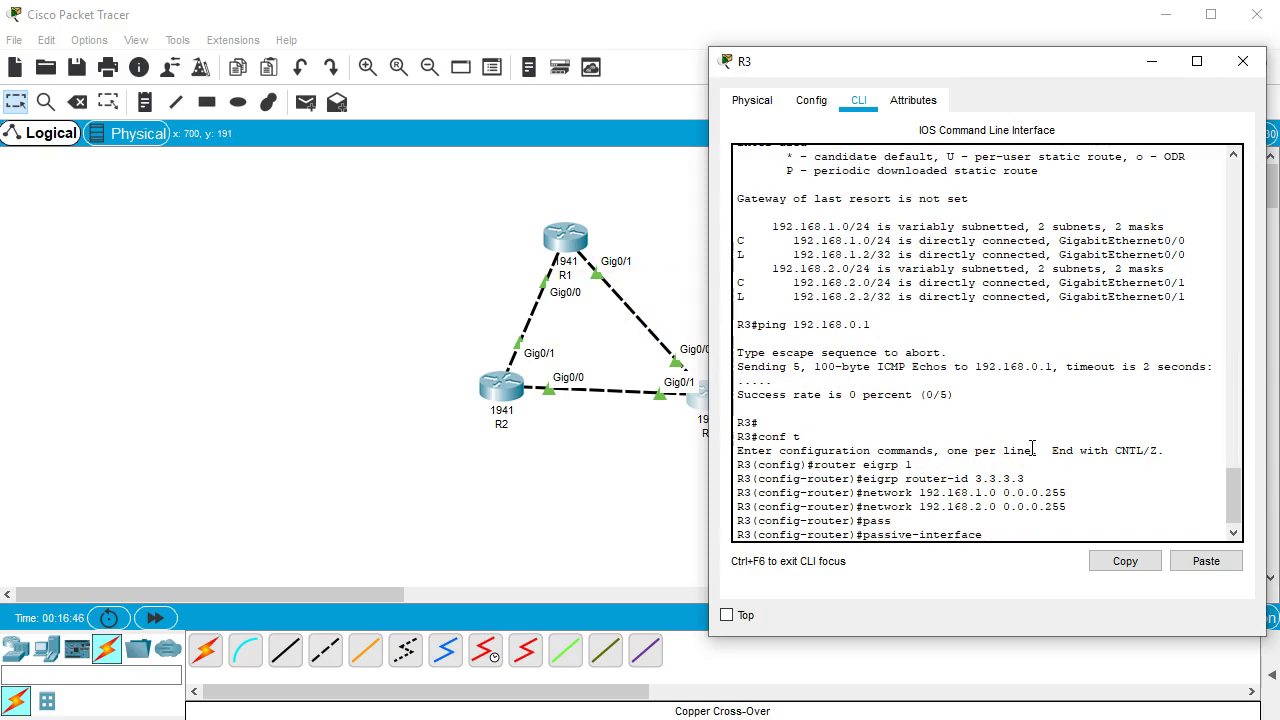
text(g0/2)
key(Return)
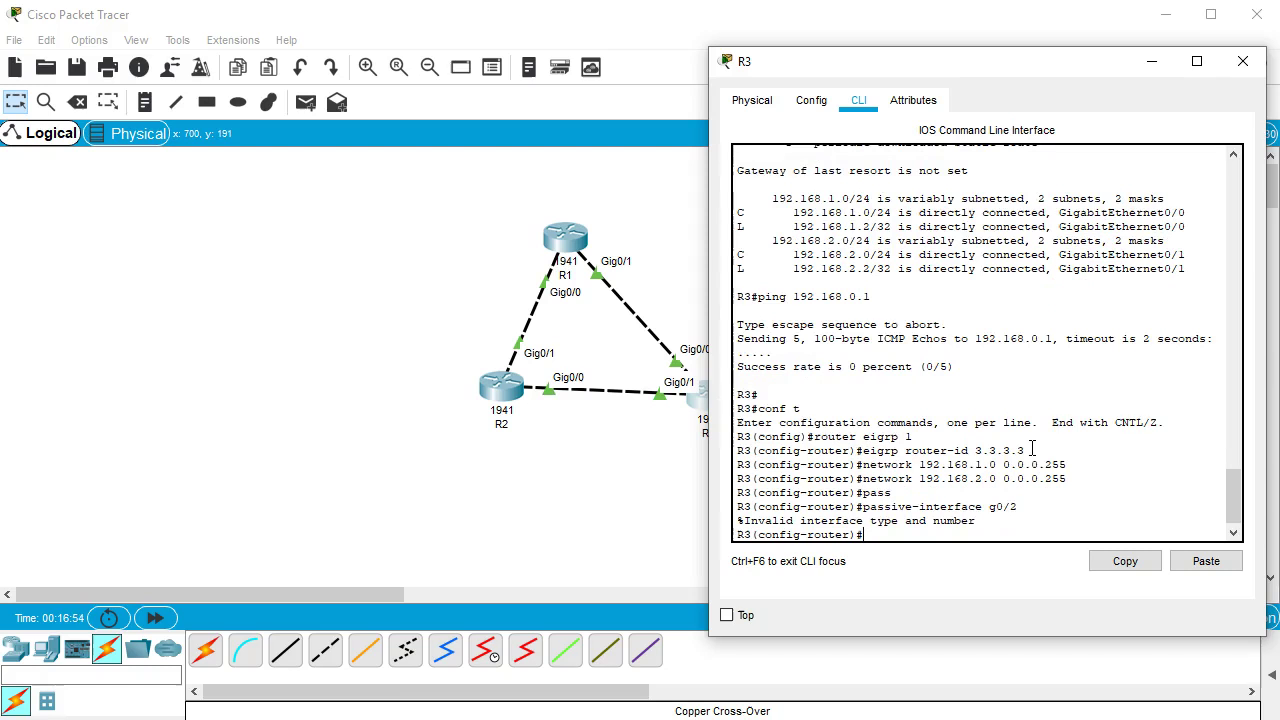
text(exit)
key(Return)
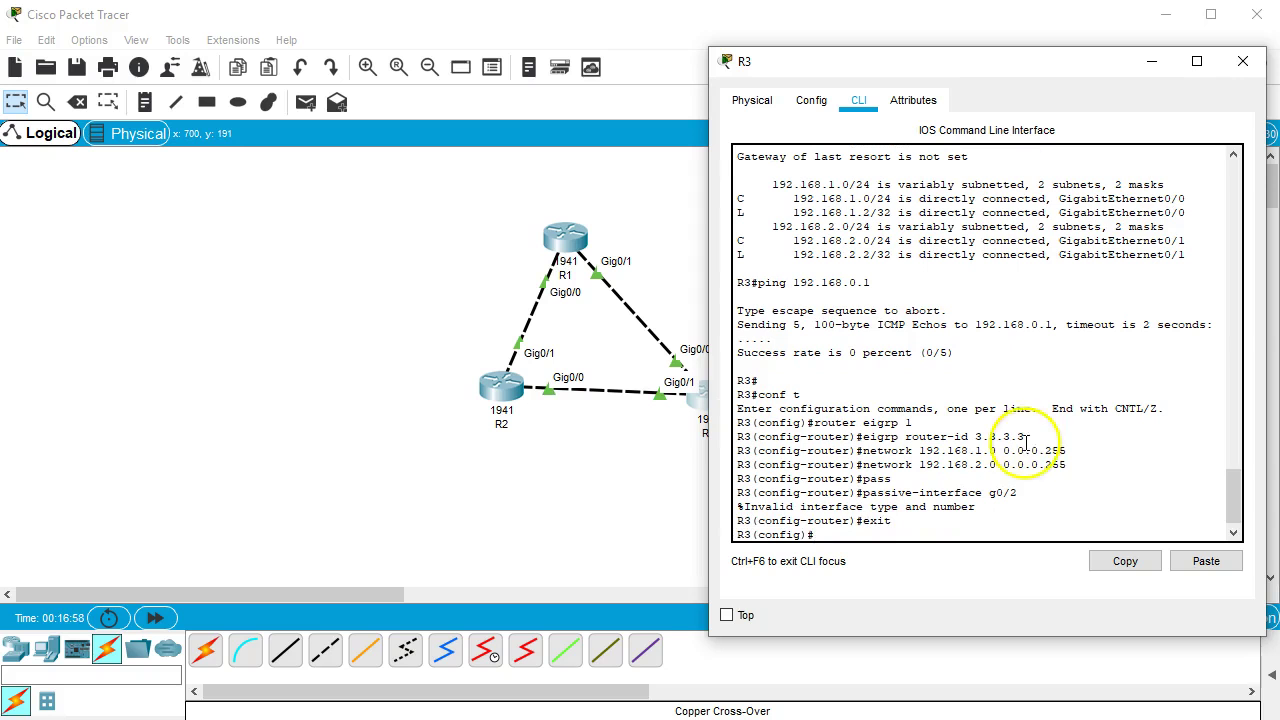
Close R3's window and open R2's command line beside the topology
click(1243, 64)
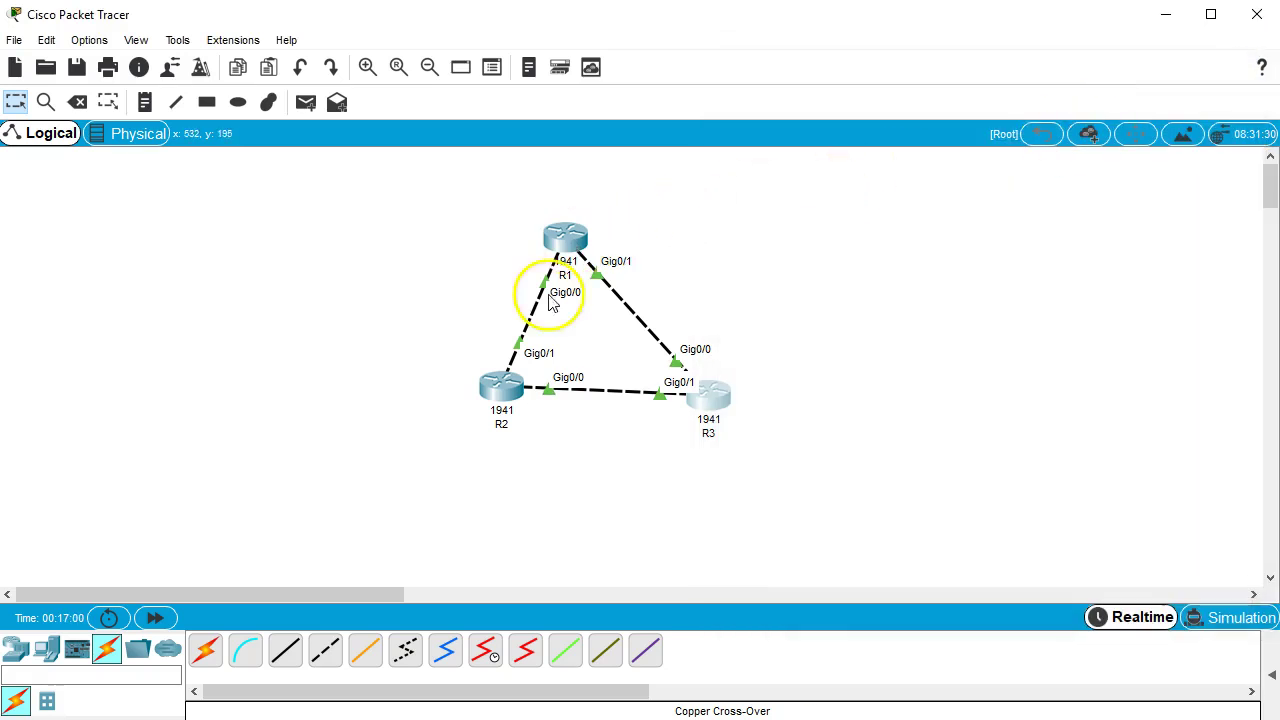
click(500, 390)
drag(400, 45, 900, 77)
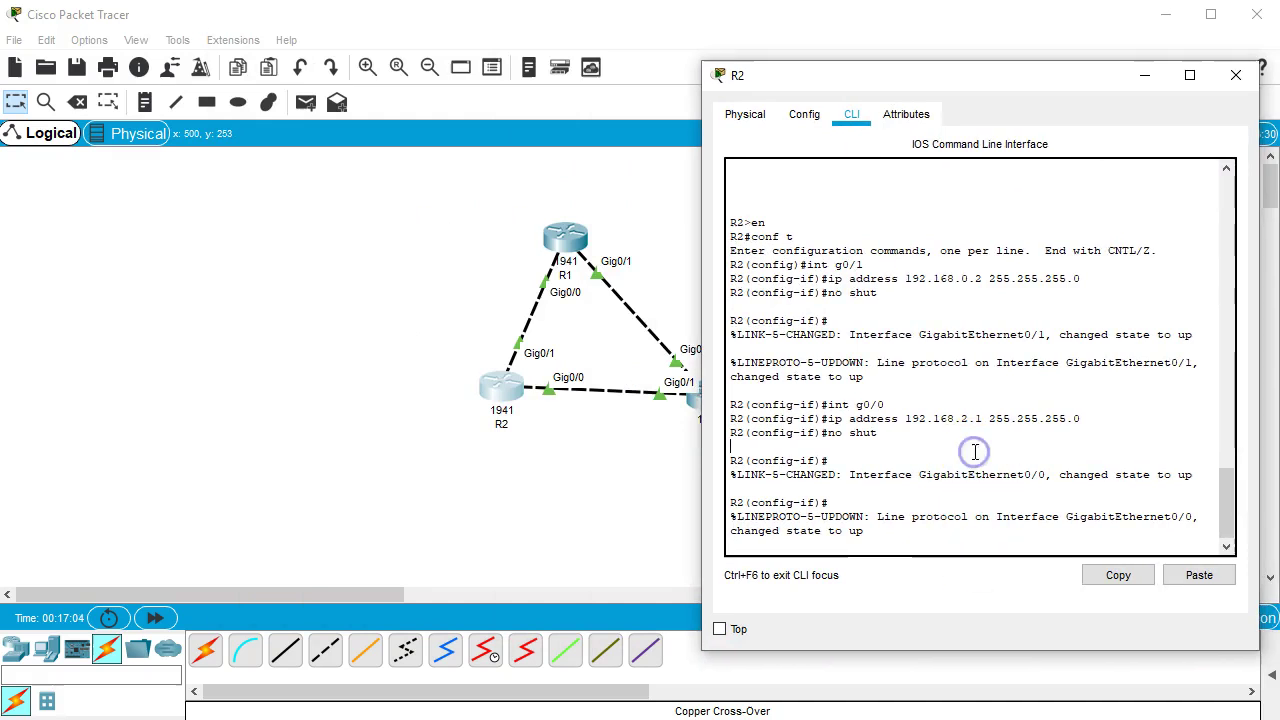
key(Return)
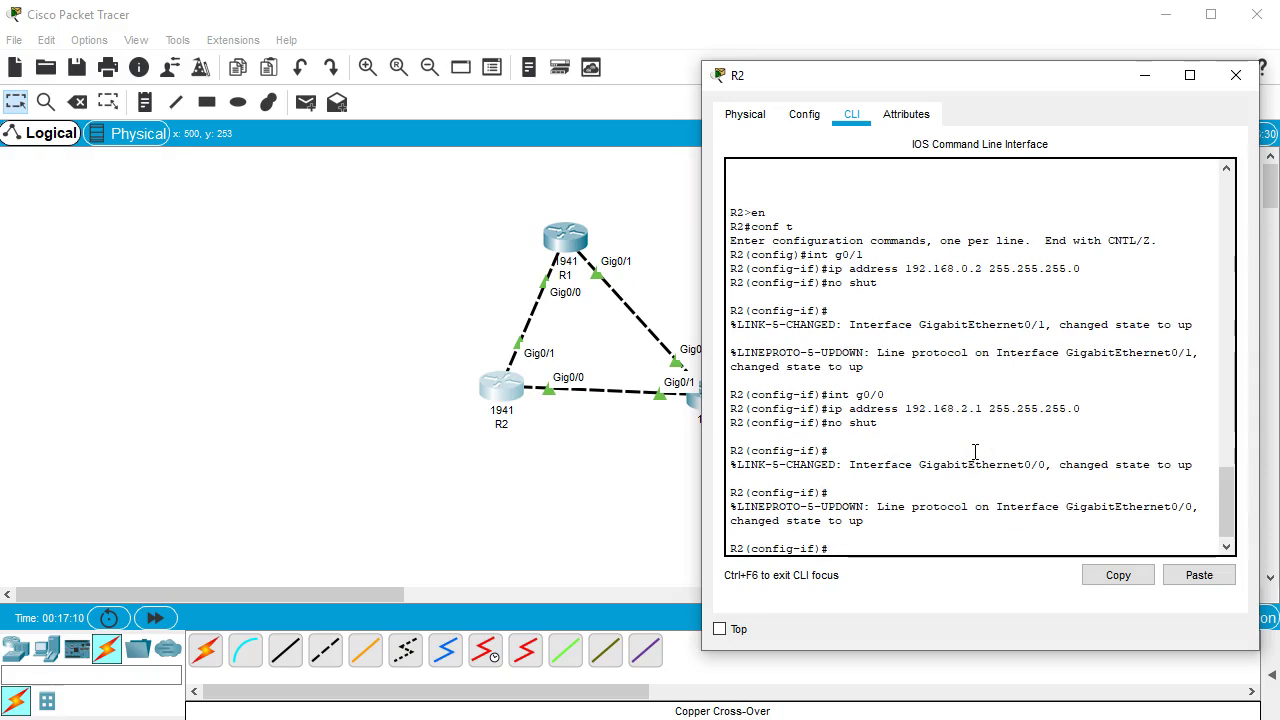
On R2, start router eigrp 1 and set its router ID to 2.2.2.2
text(exit)
key(Return)
text(rou)
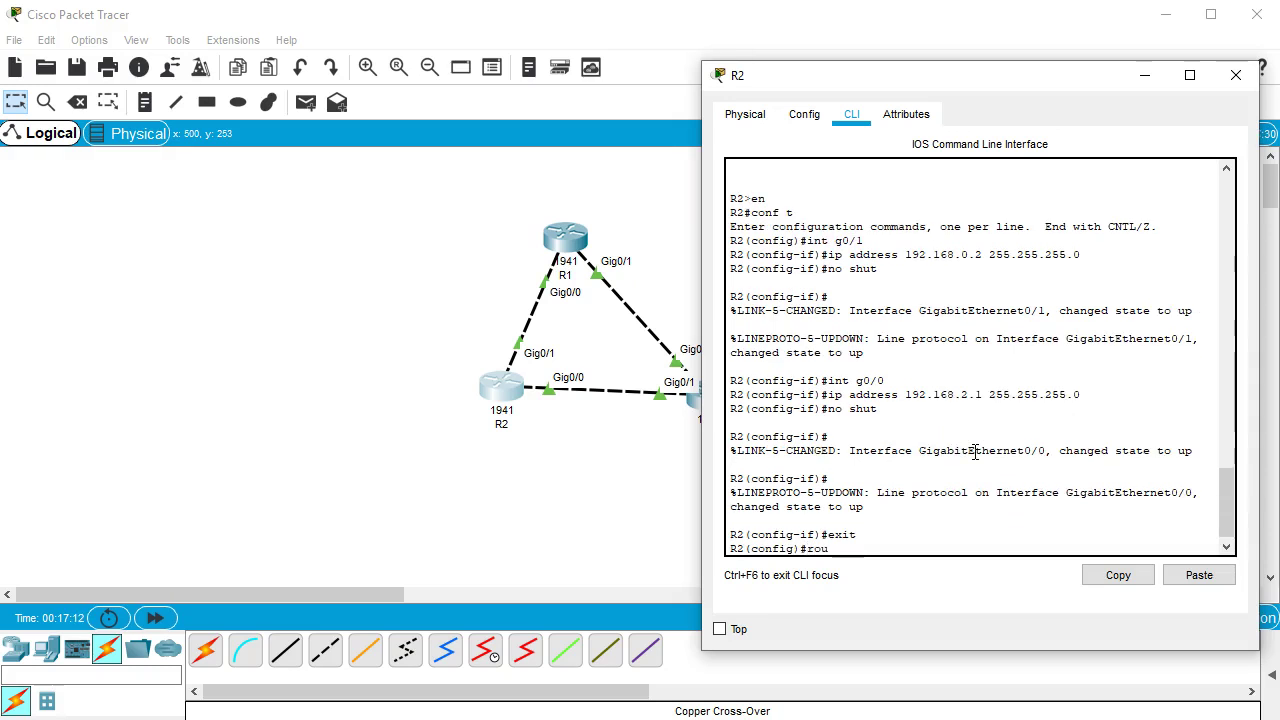
text(ter eigrp)
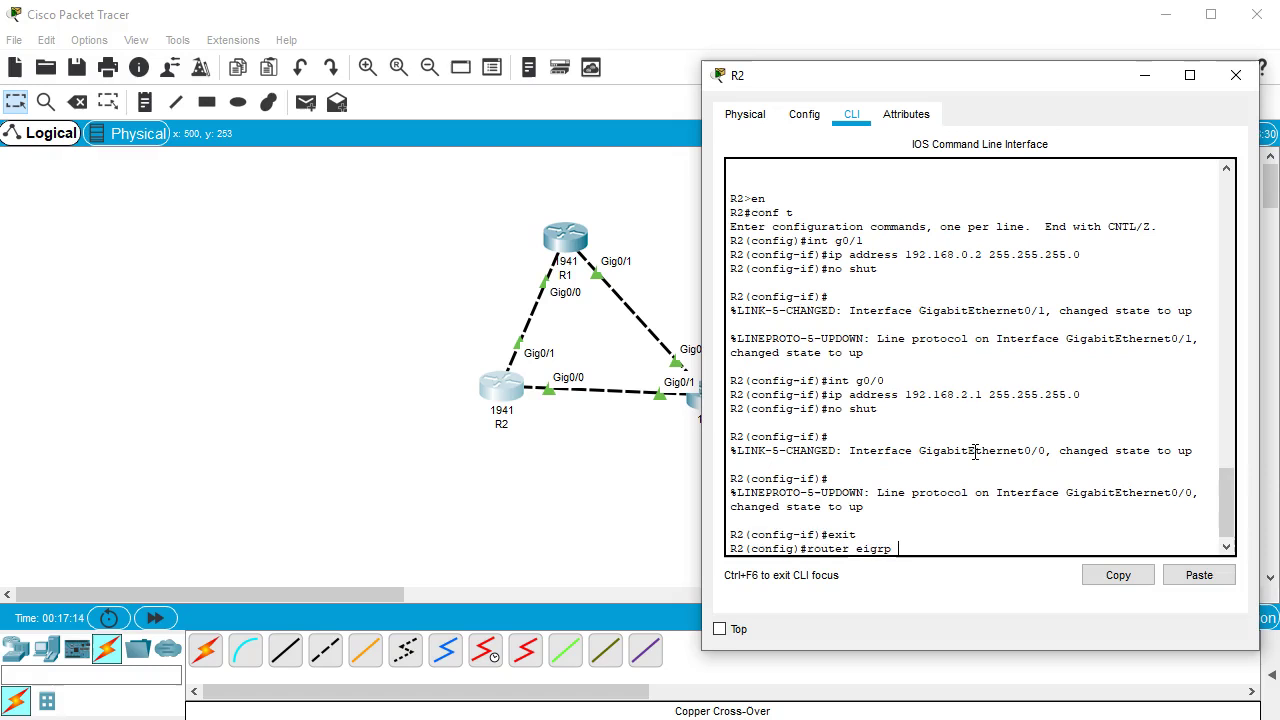
text( 1)
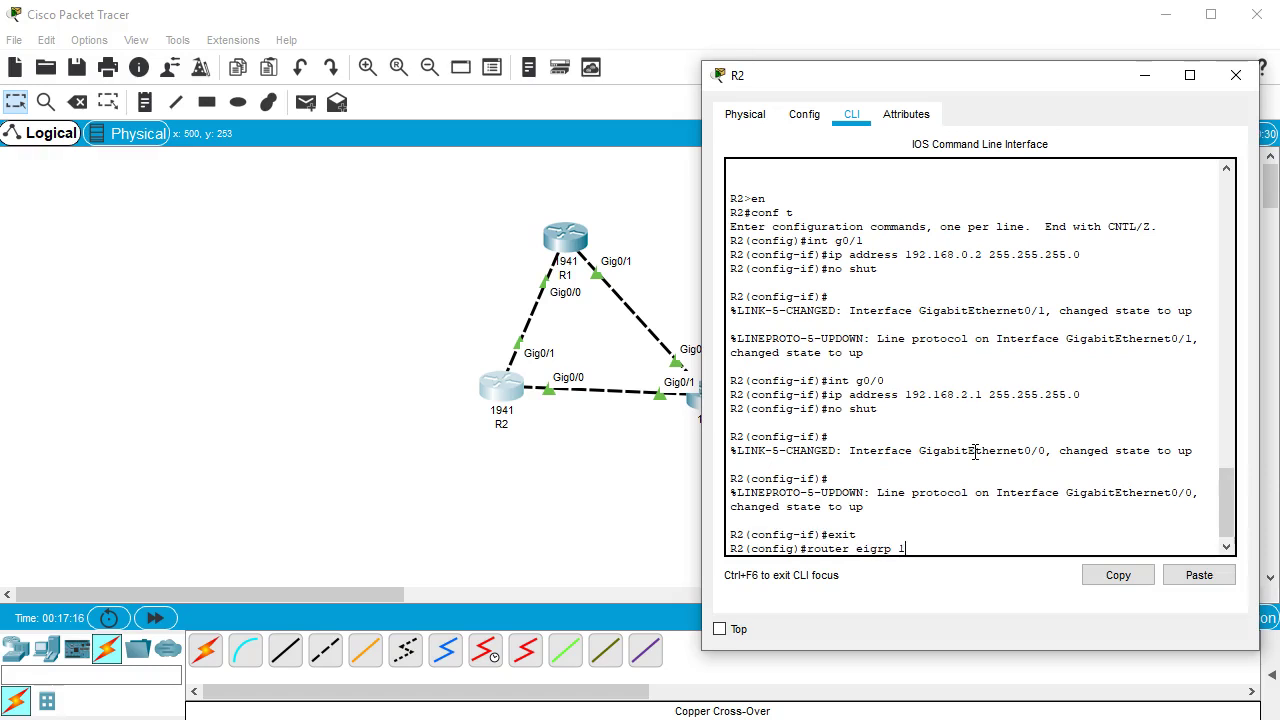
key(Return)
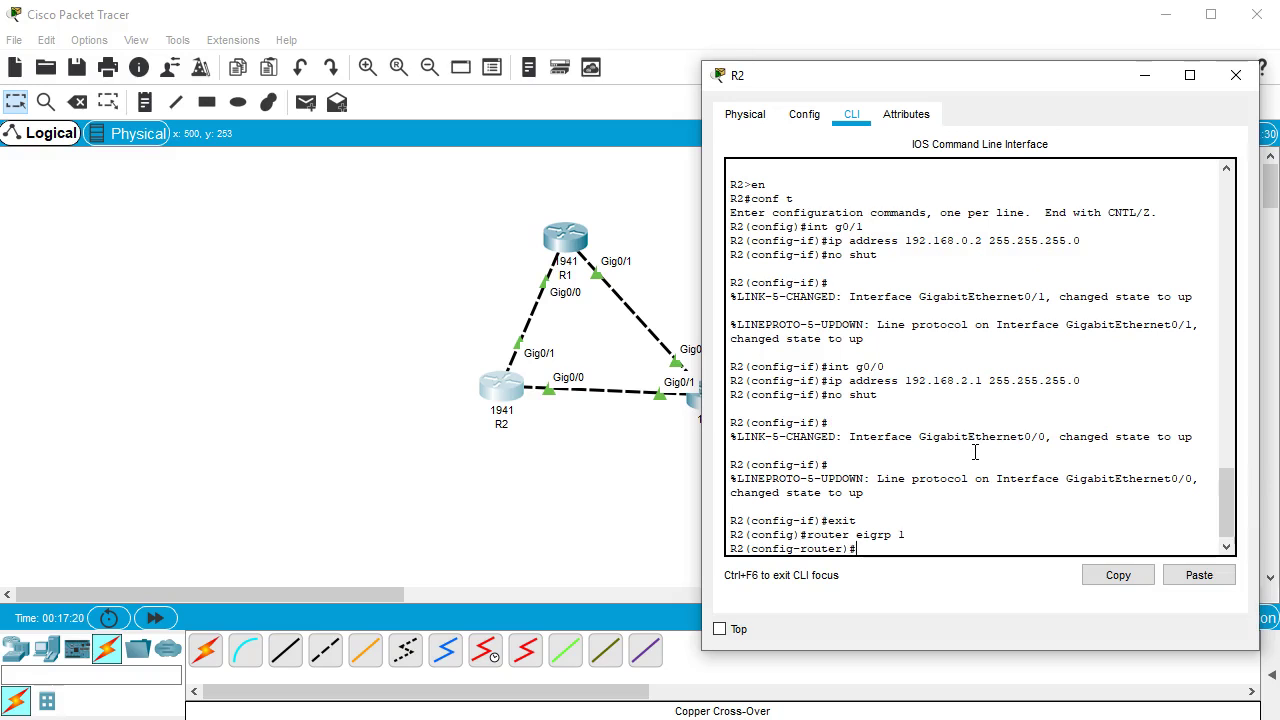
text(eigrp rou)
key(Tab)
text(2)
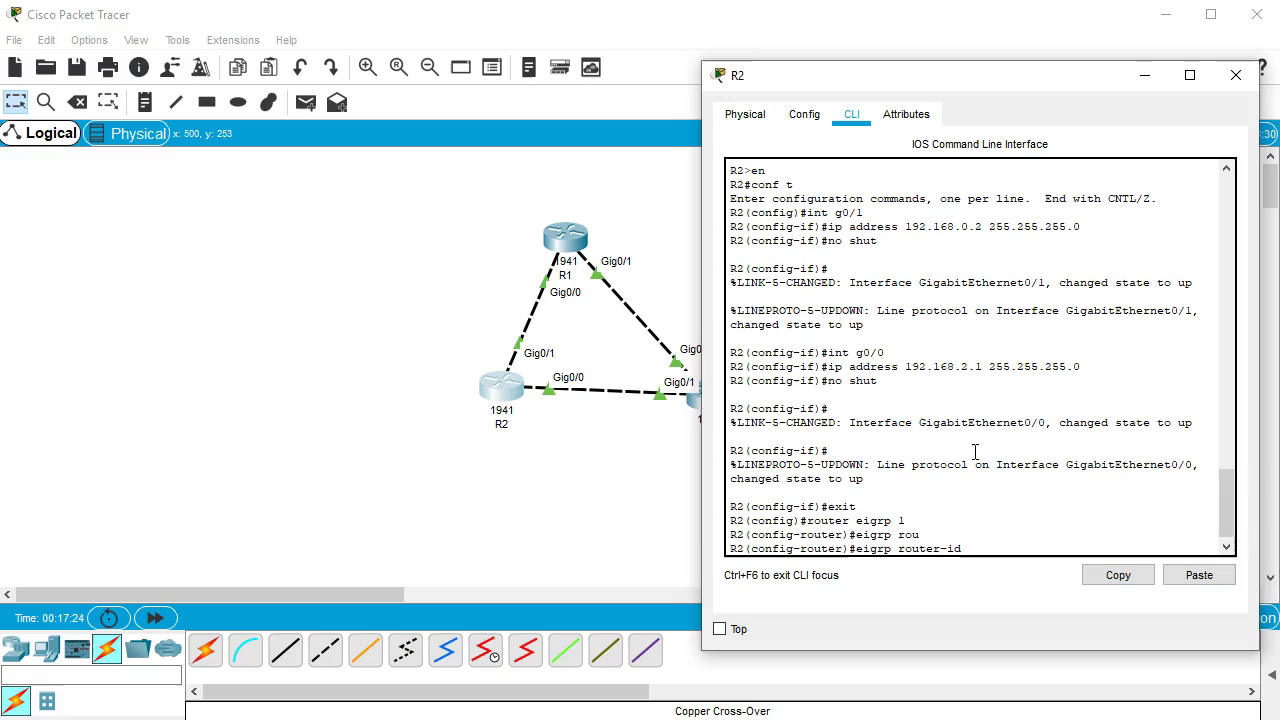
text(.2.2.2)
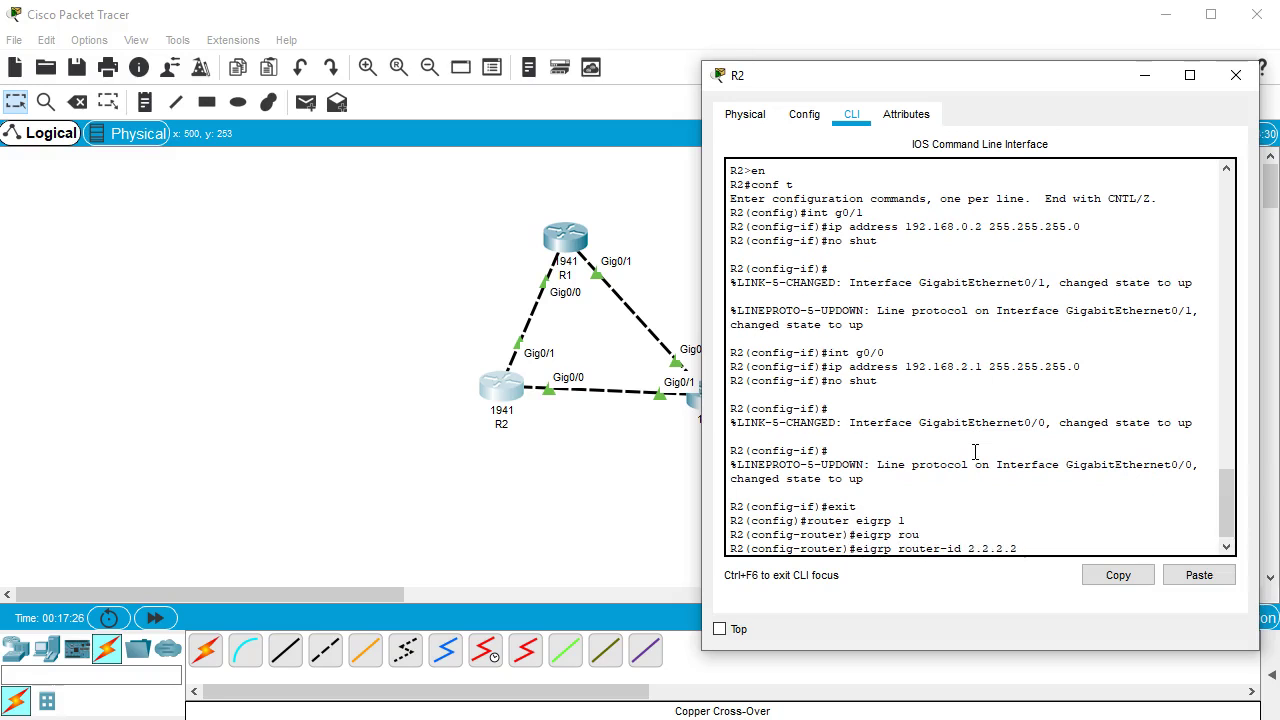
key(Return)
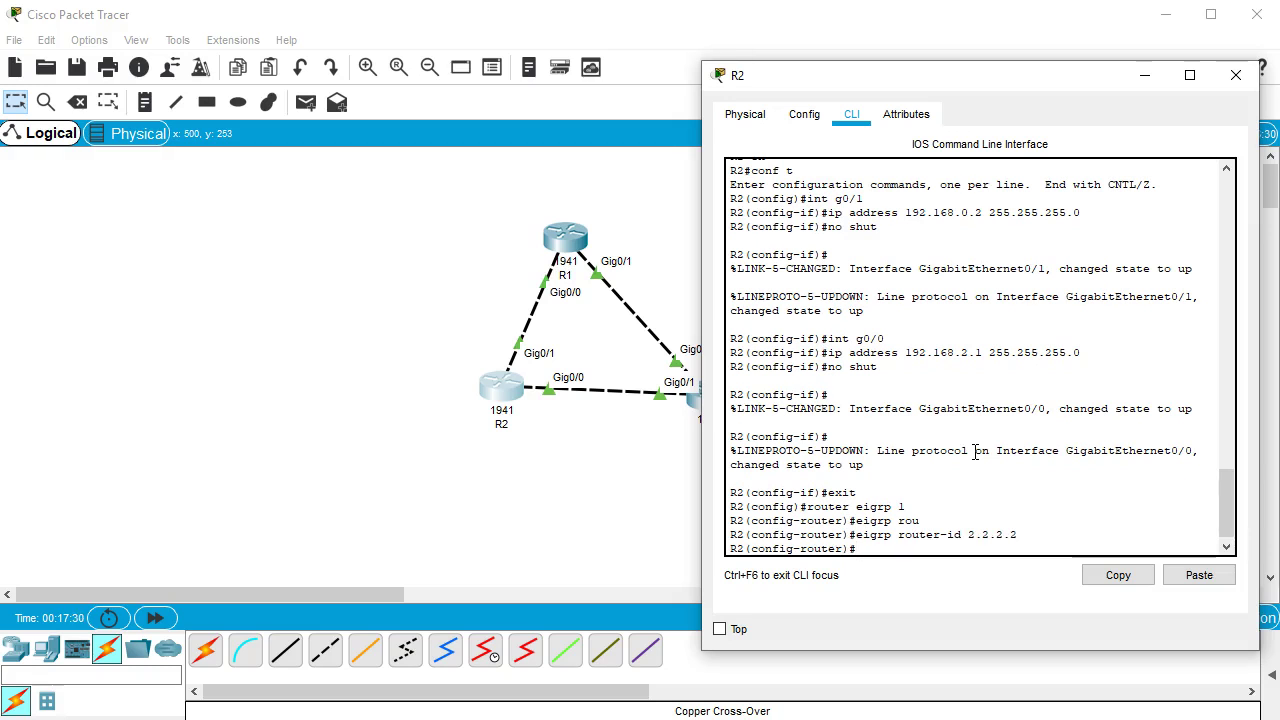
Add networks 192.168.0.0 and 192.168.2.0 with wildcard 0.0.0.255 to R2's EIGRP 1
text(ne)
key(Tab)
text(t)
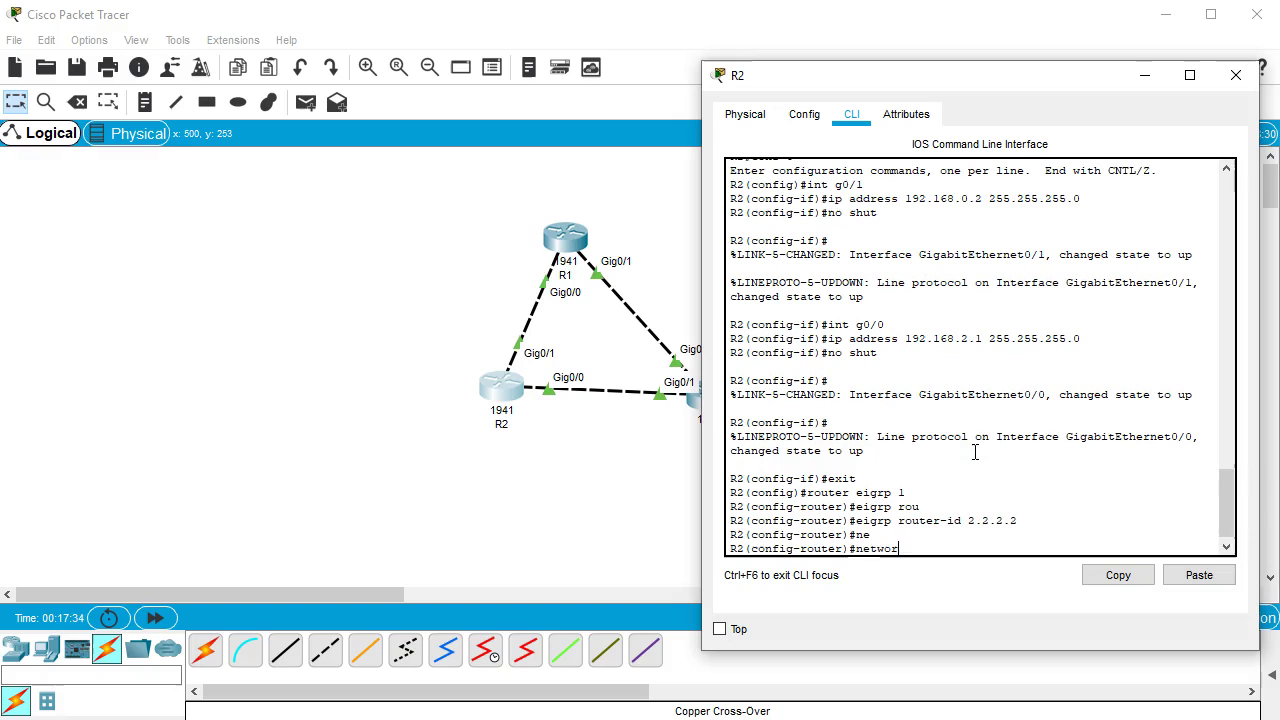
text(k 192.16)
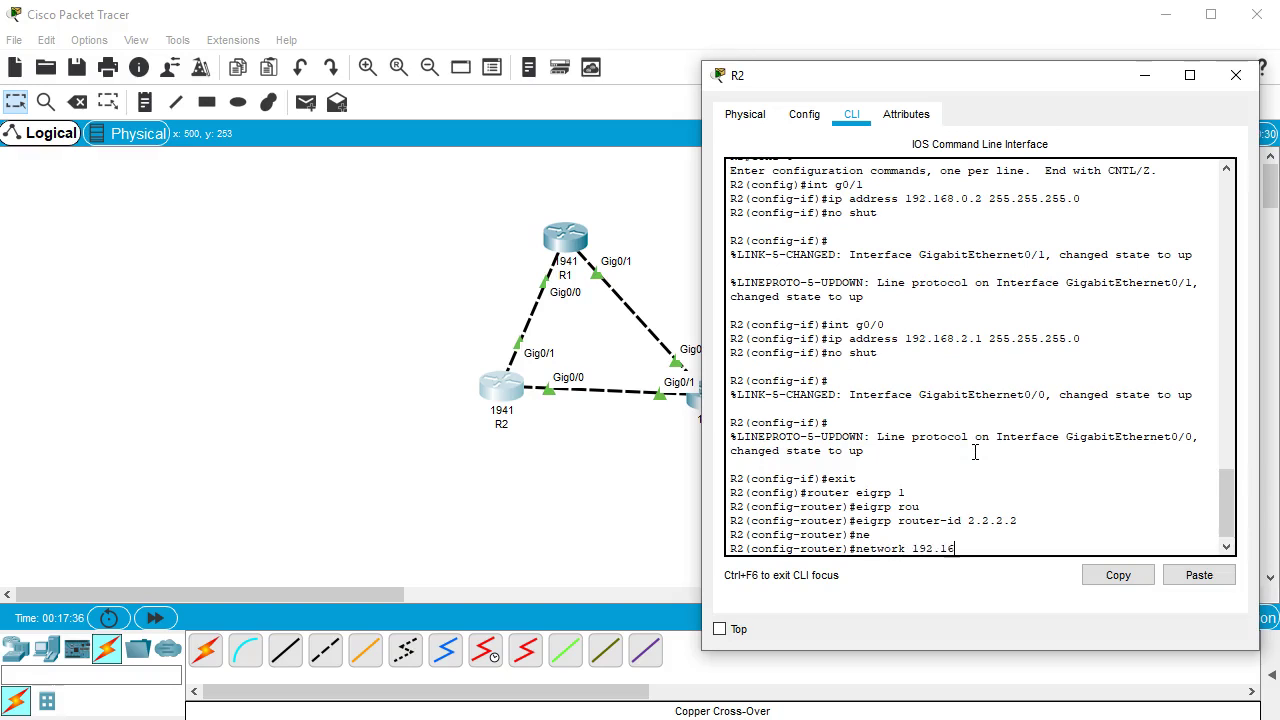
text(8.0.0 0.0.0.255)
key(Return)
key(Up)
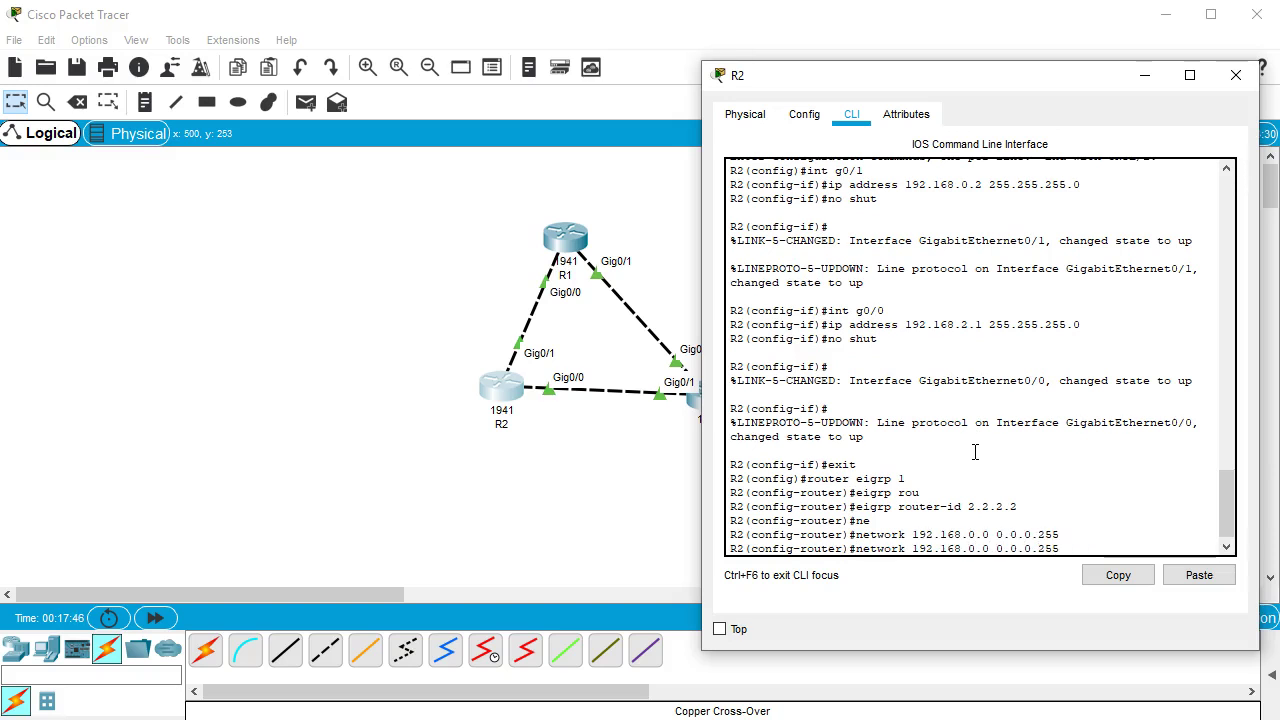
key(BackSpace)
text(2)
key(Return)
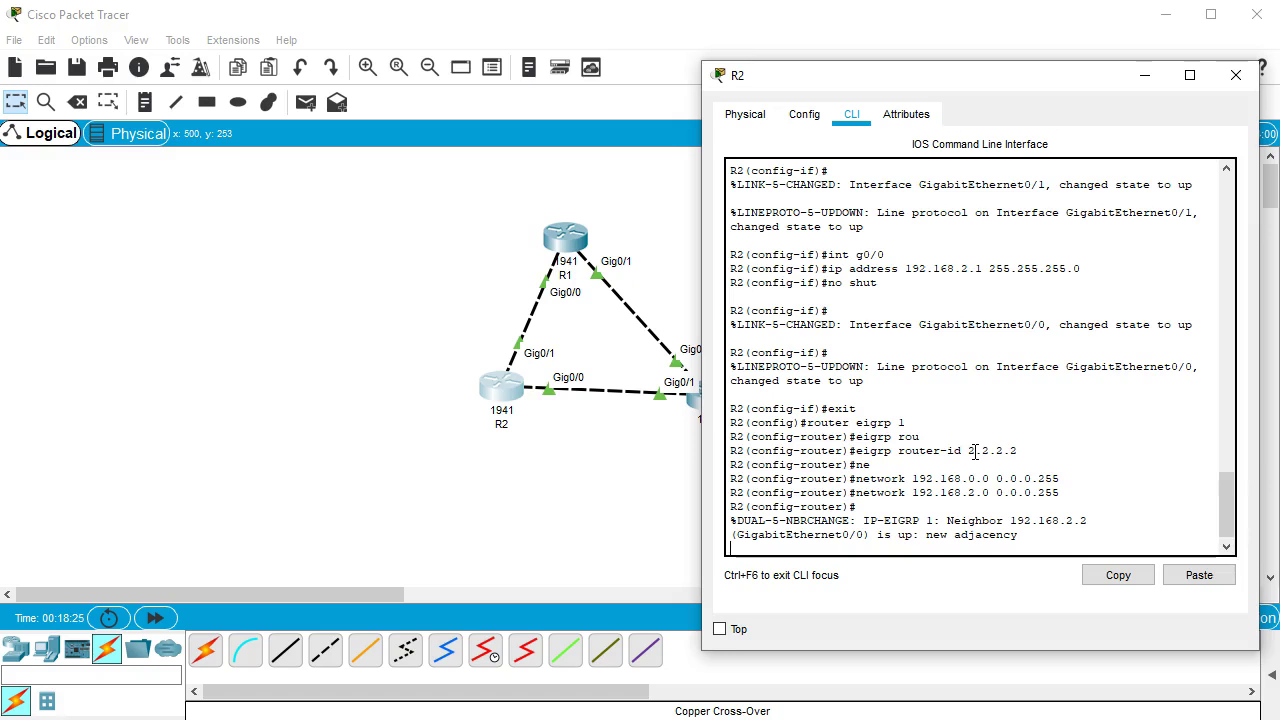
Leave R2's router configuration mode and close its window
text(exit)
key(Return)
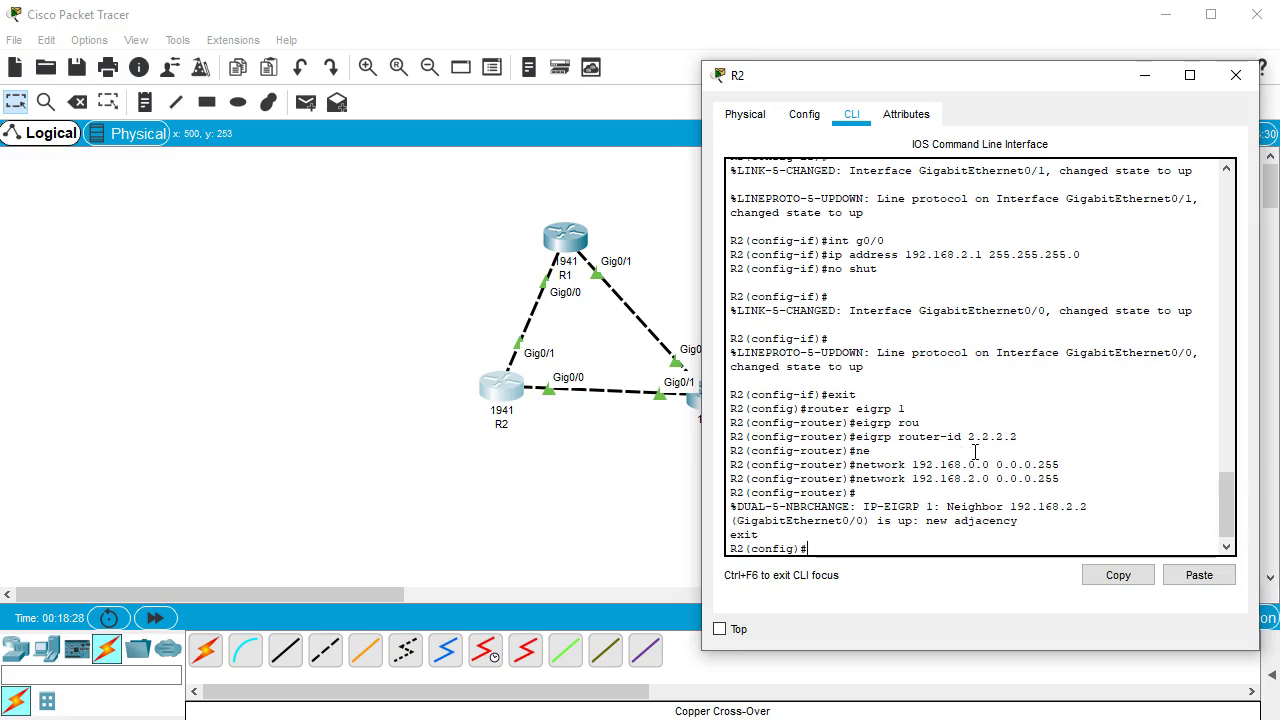
click(1236, 75)
Bring up R1's command line and exit interface configuration mode
click(545, 248)
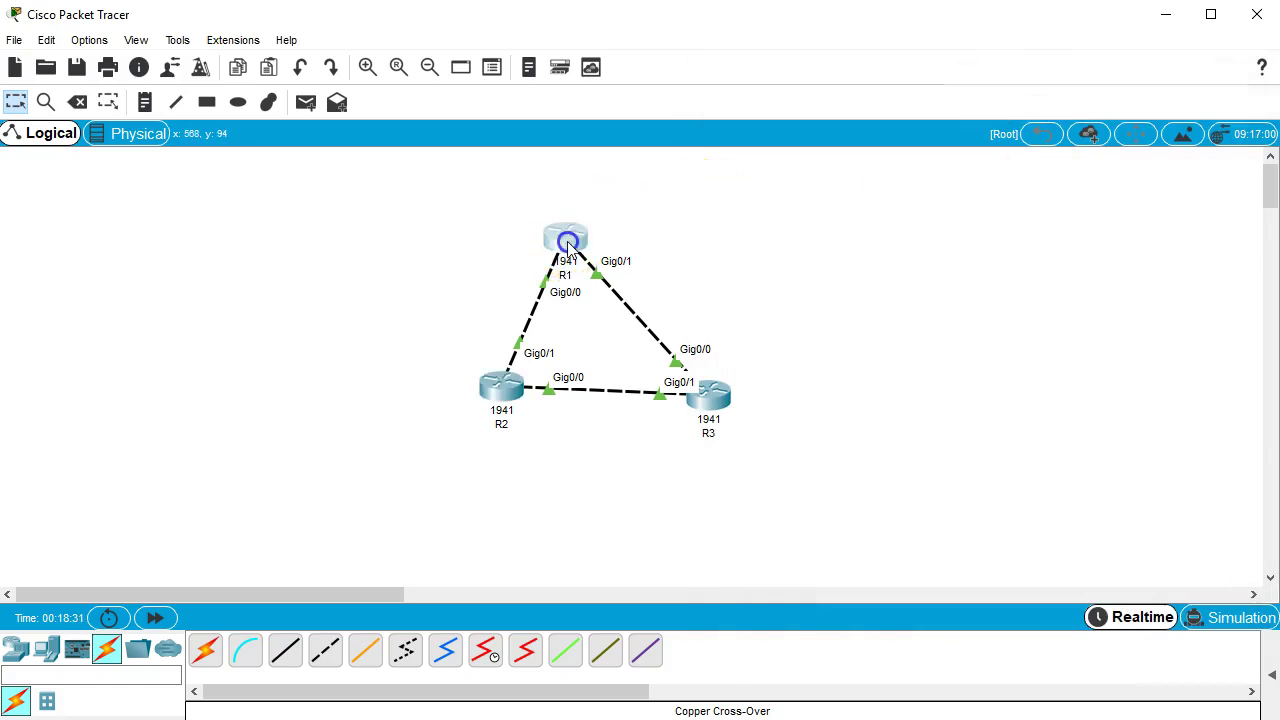
drag(488, 57, 959, 72)
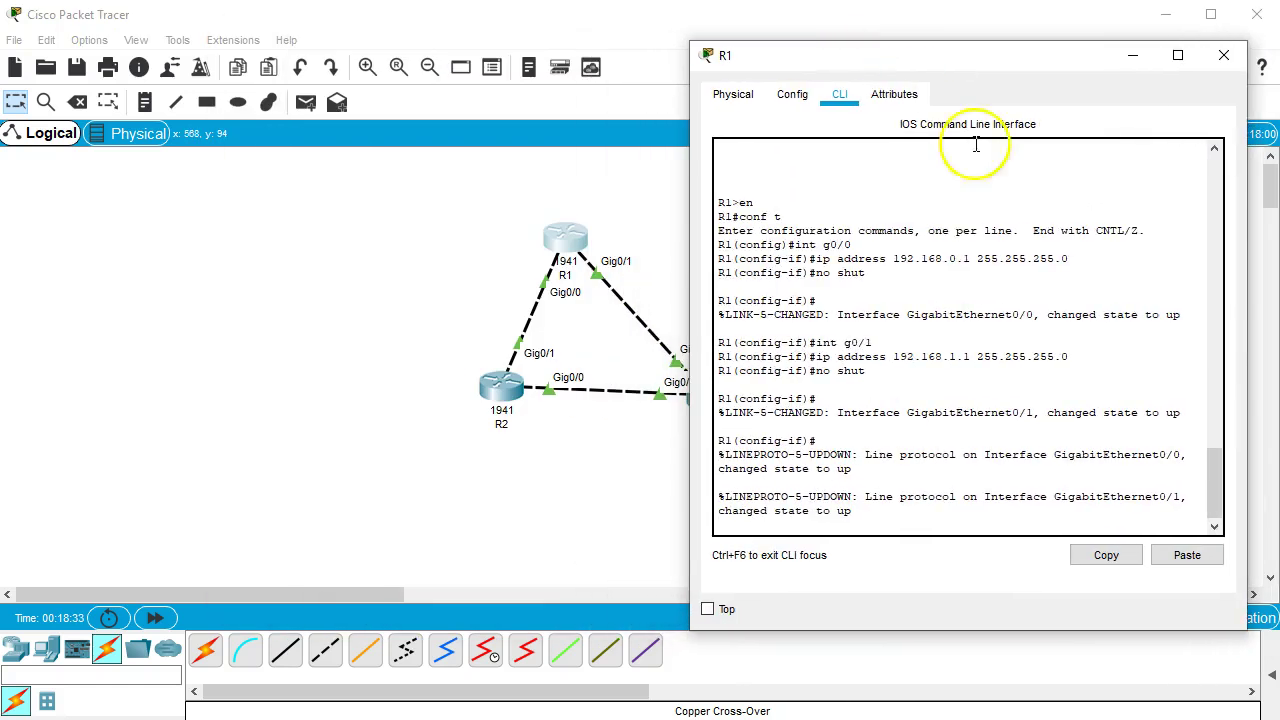
click(1006, 251)
key(Return)
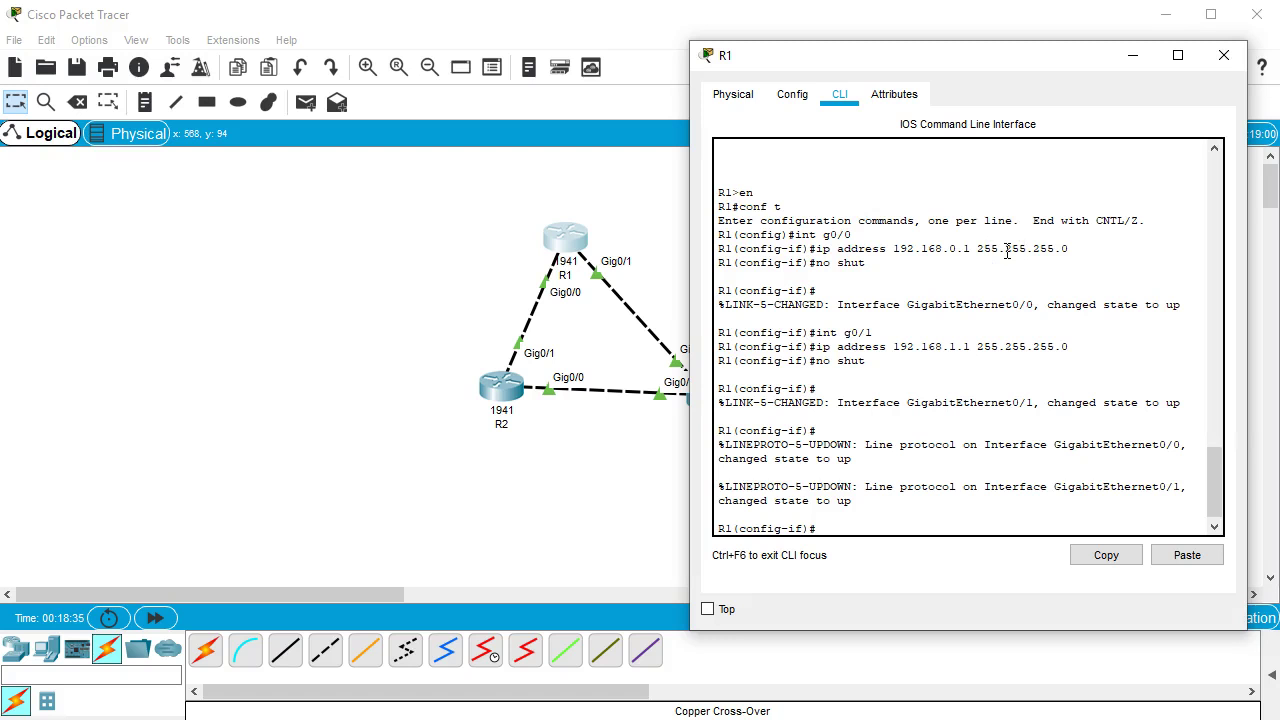
text(exit)
key(Return)
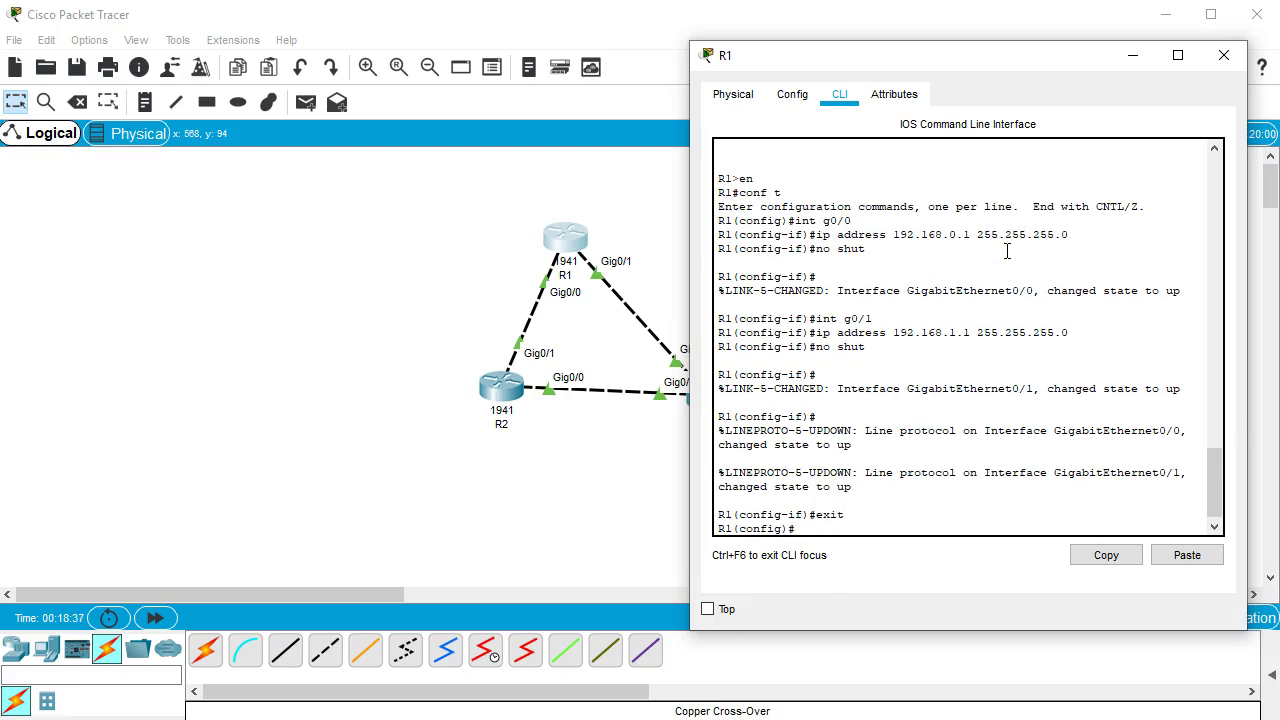
Start EIGRP process 1 on R1 with router ID 1.1.1.1
text(router eigrp 1)
key(Return)
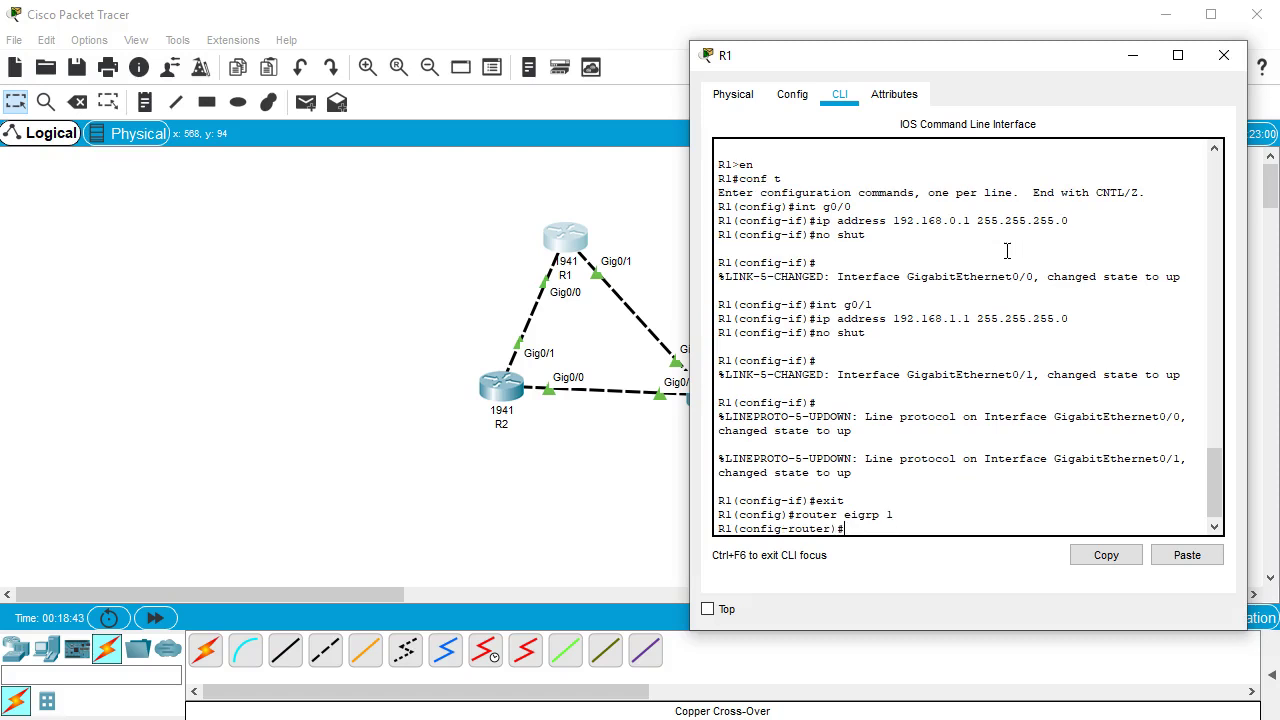
text(eigrp)
key(Tab)
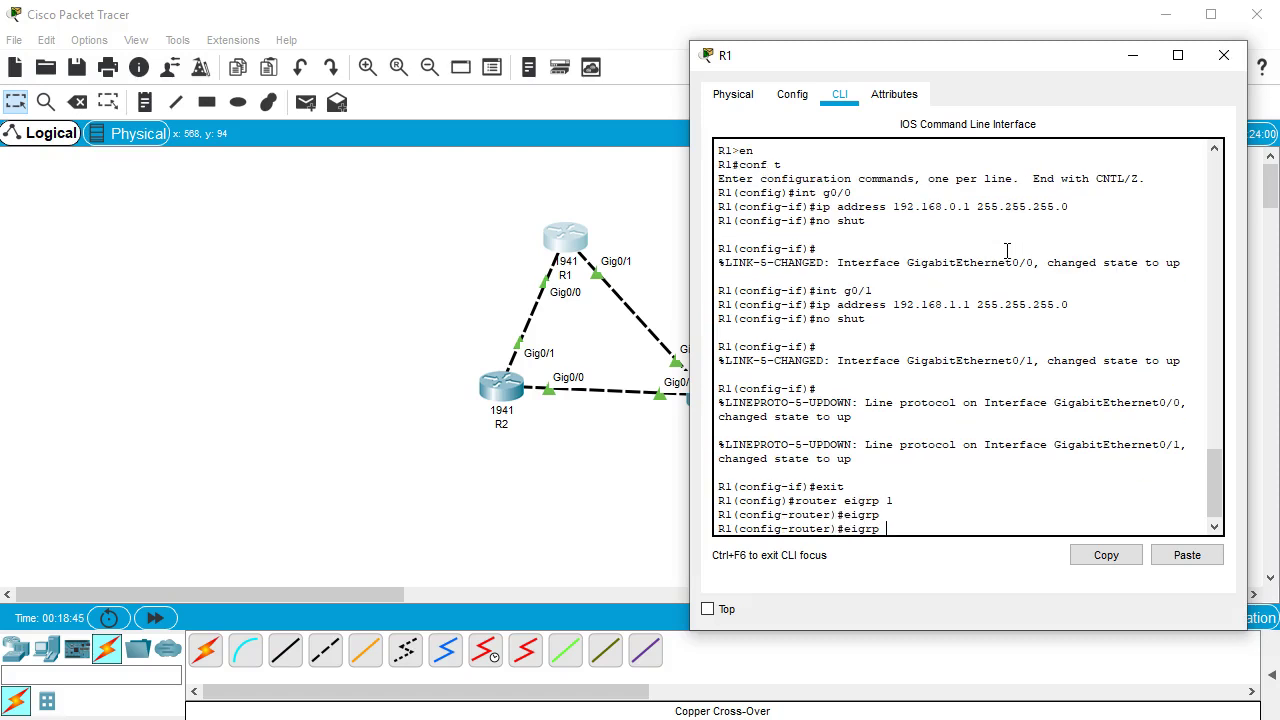
text(rout)
key(Tab)
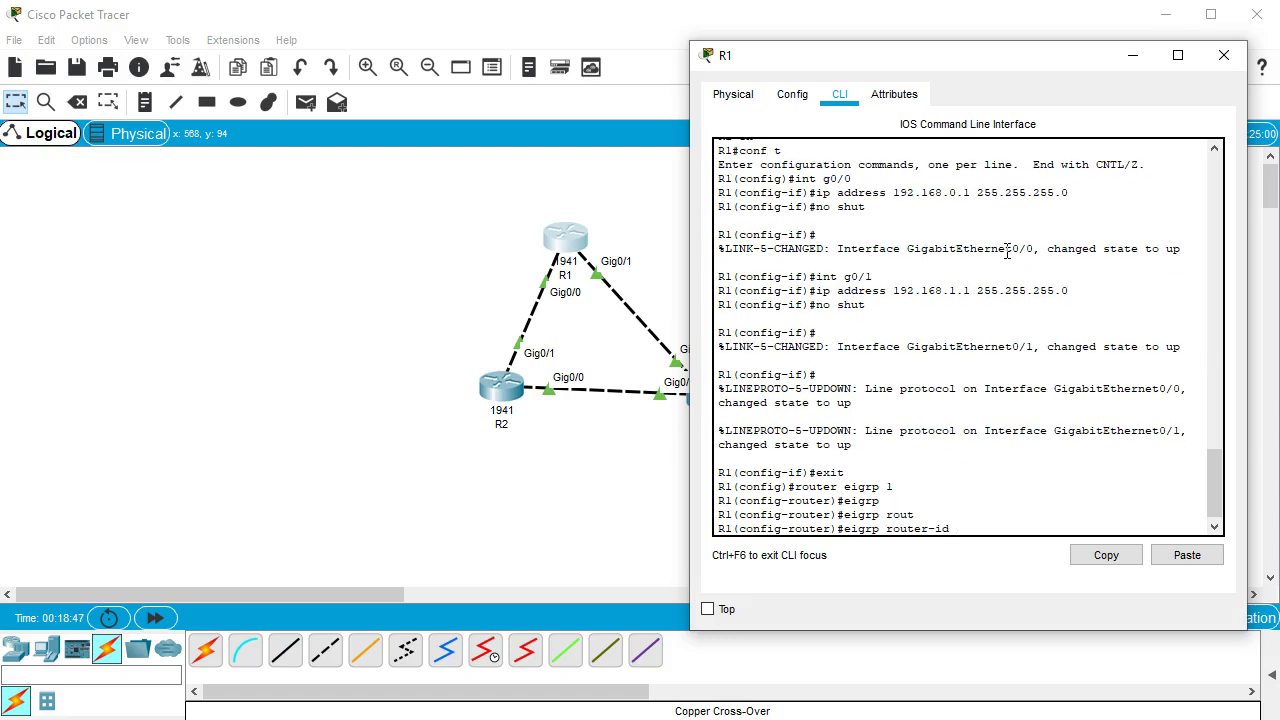
text(1.1.1.1)
key(Return)
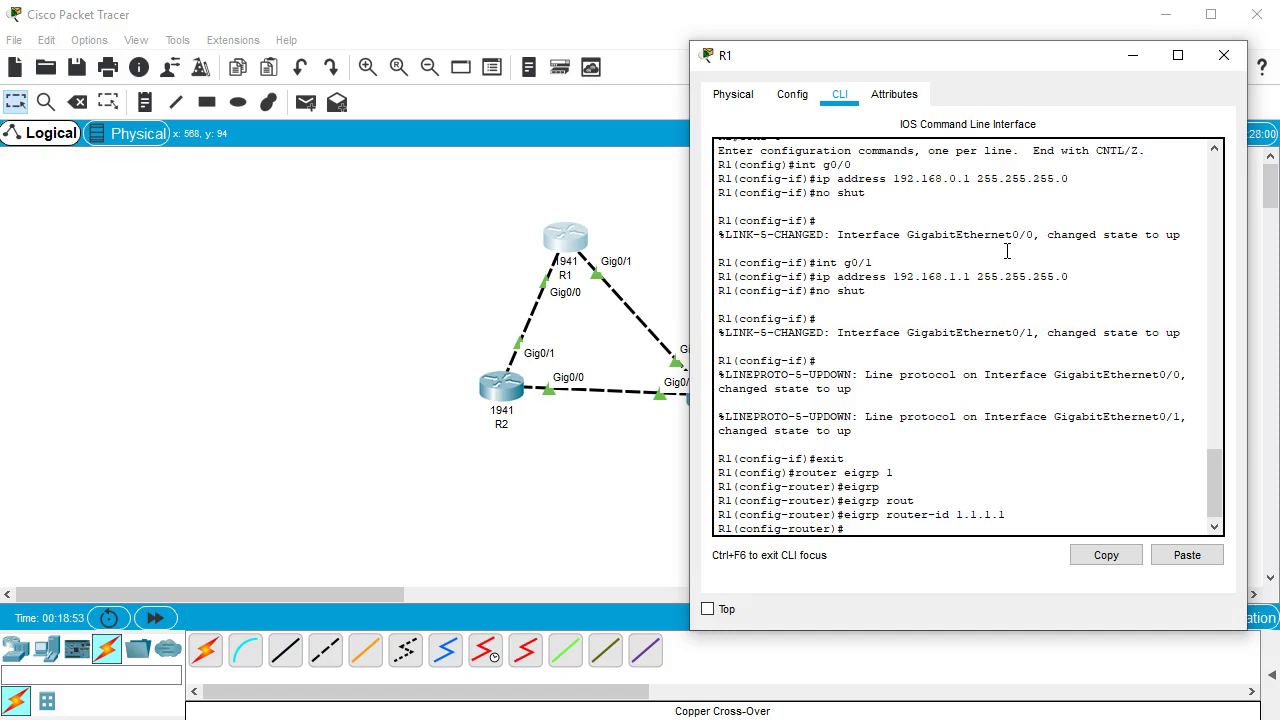
Type the network statement 192.168.0.0 0.0.0.255 for R1's EIGRP process
text(neto)
key(Tab)
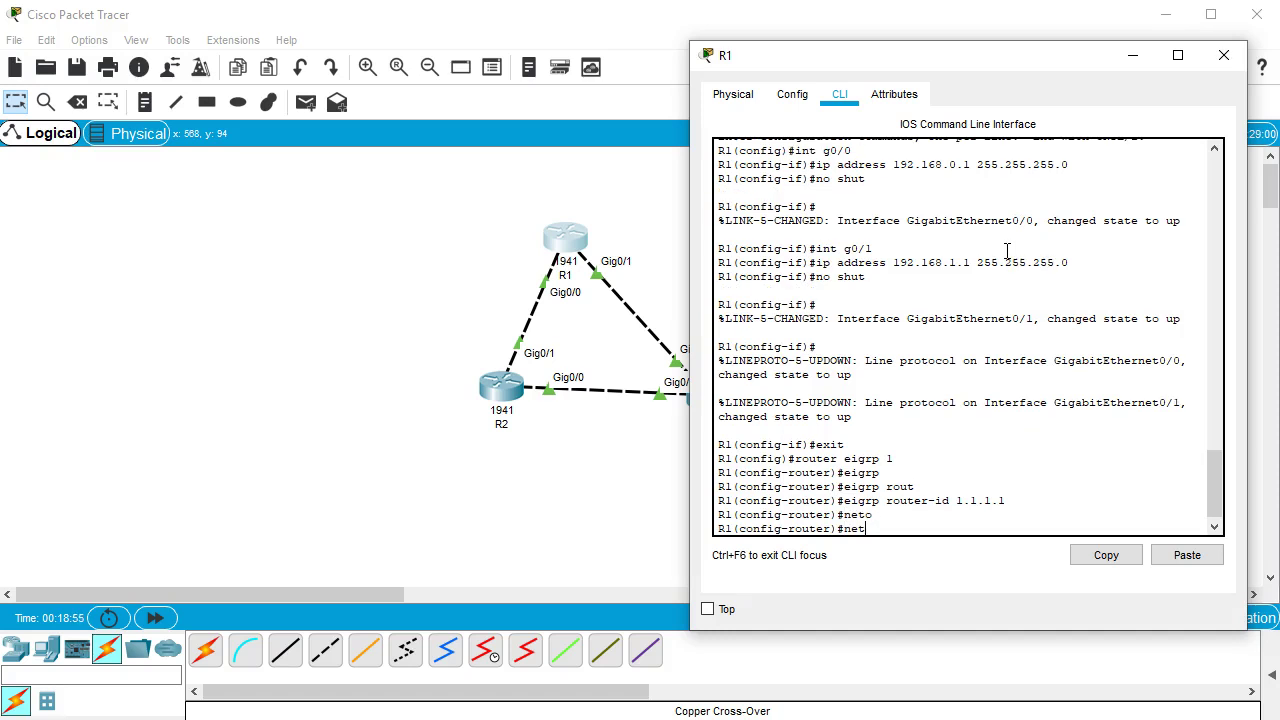
text(wo)
key(Tab)
text(192)
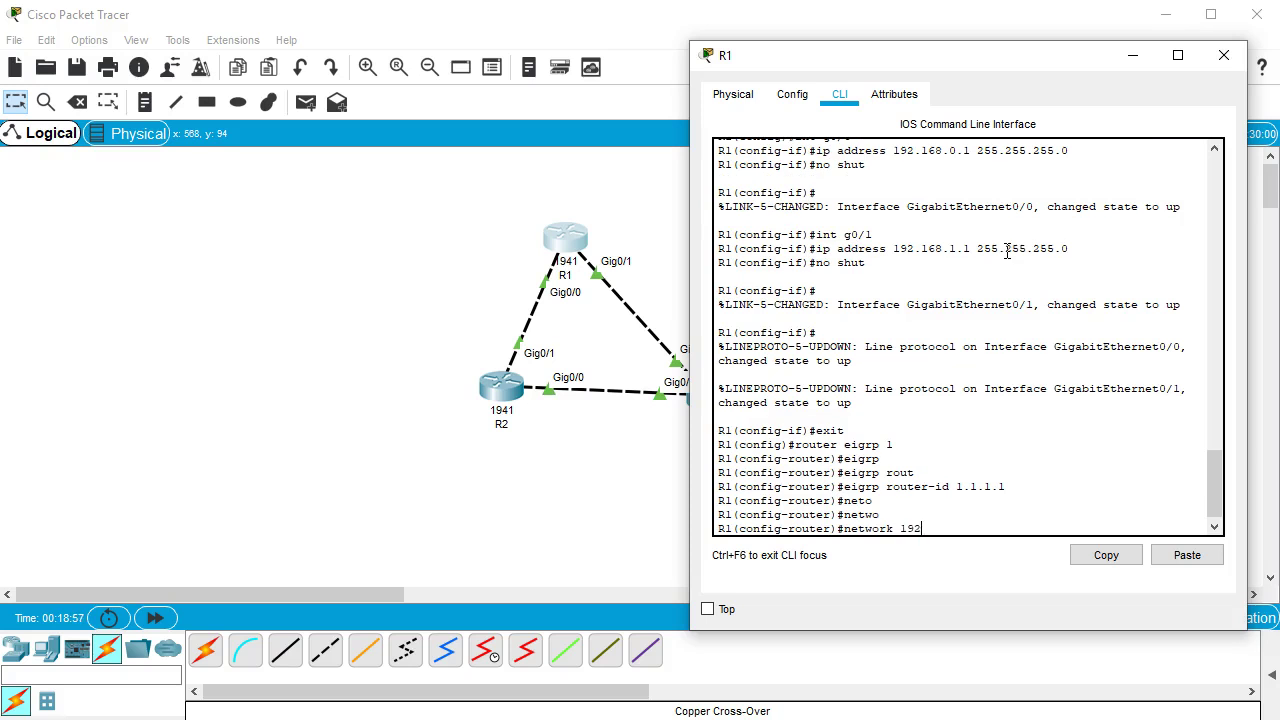
text(.168.0.0 0.0.0.255)
Advertise 192.168.0.0 and 192.168.1.0 0.0.0.255 in EIGRP, then exit router configuration
key(Return)
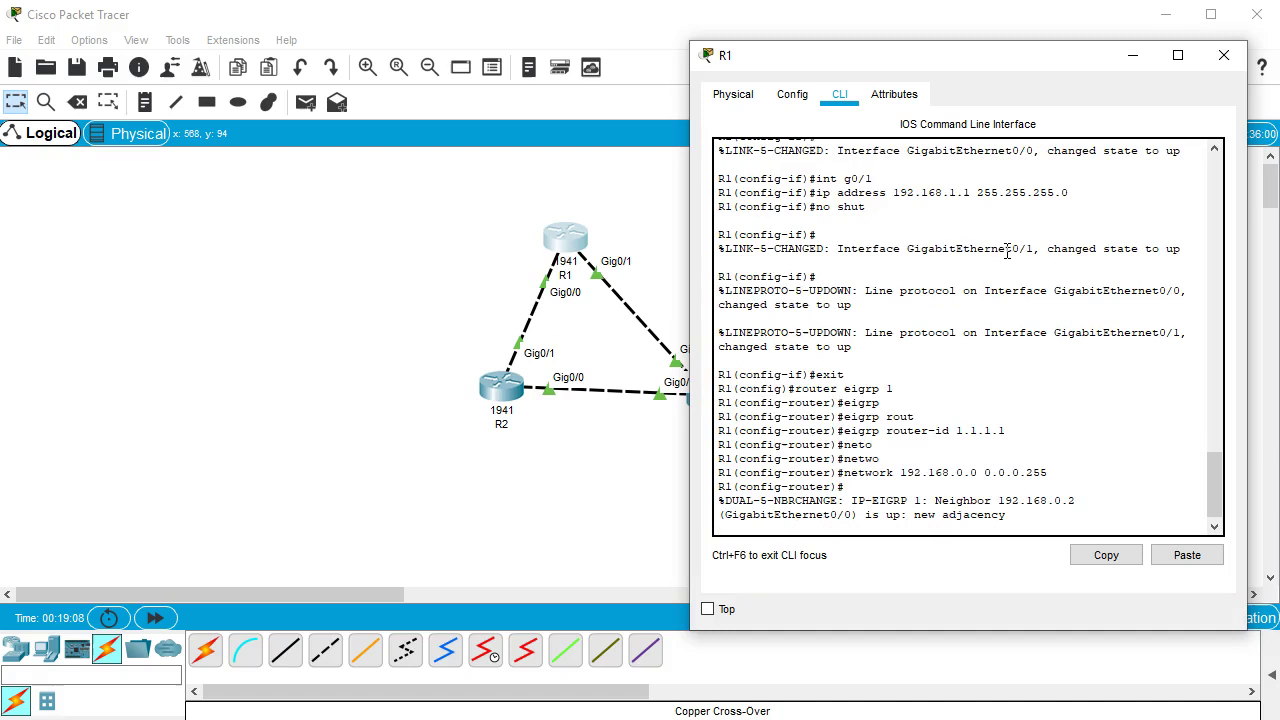
key(Return)
key(Up)
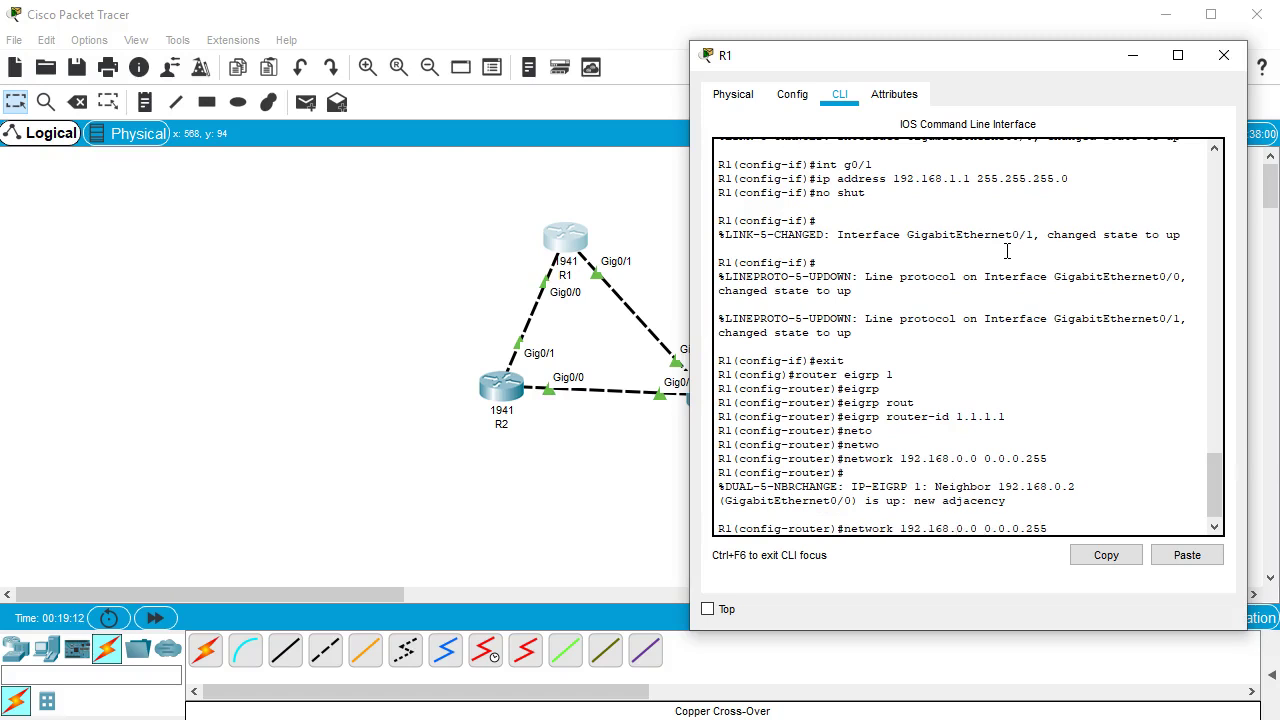
key(Left)
key(Left)
key(Left)
key(Left)
key(Left)
key(Left)
key(Left)
key(Left)
key(Left)
key(Left)
key(Left)
key(Left)
key(BackSpace)
text(1)
key(Return)
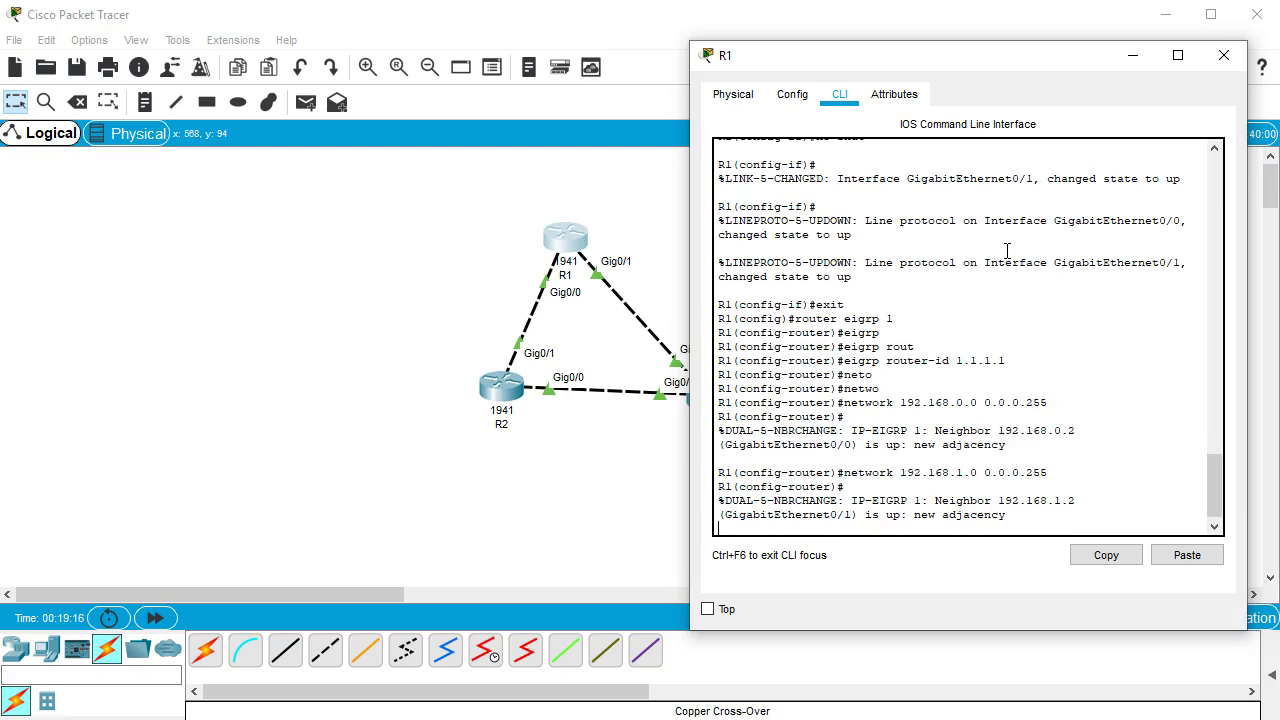
key(Return)
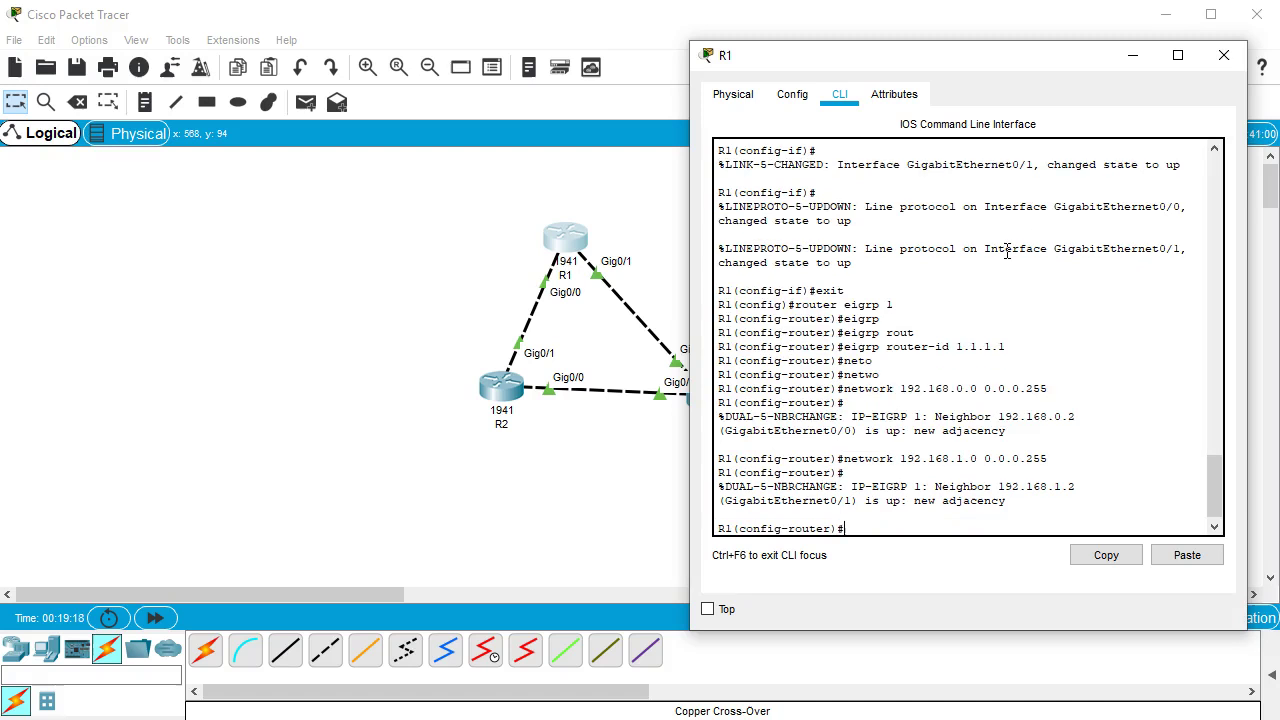
text(exit)
key(Return)
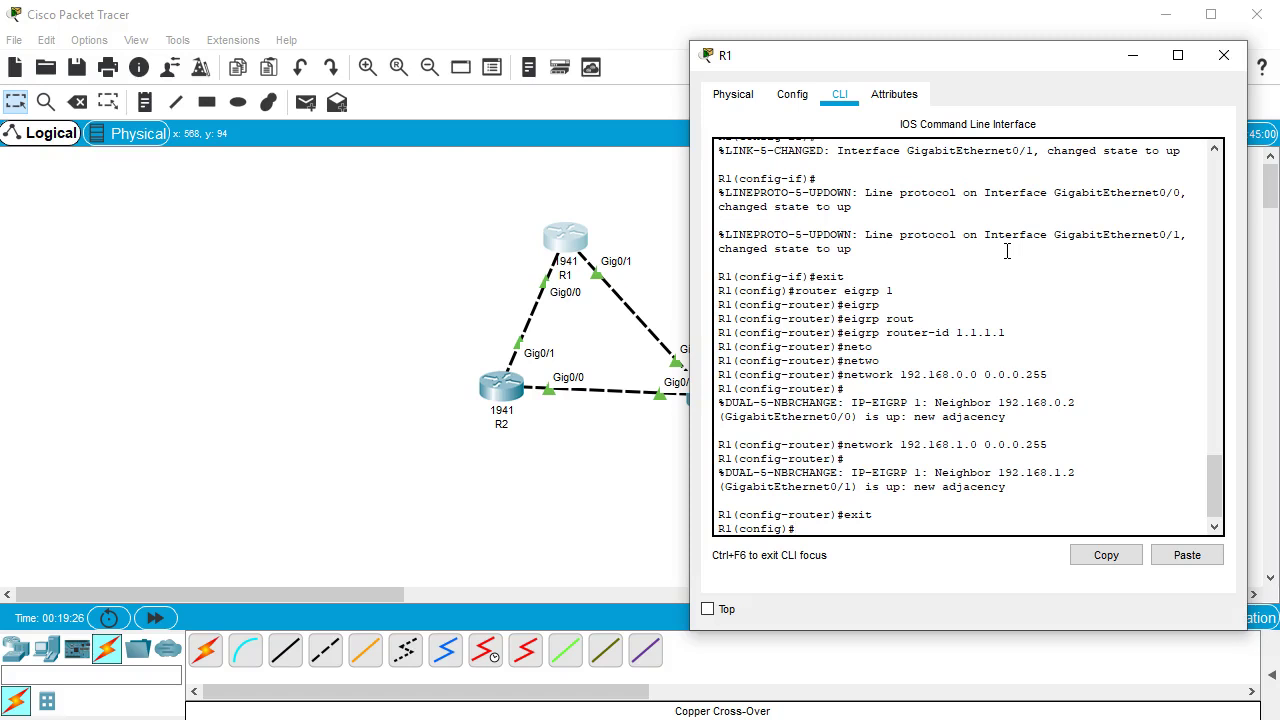
Return to privileged mode and run show ip eigrp neighbors on R1
text(exit)
key(Return)
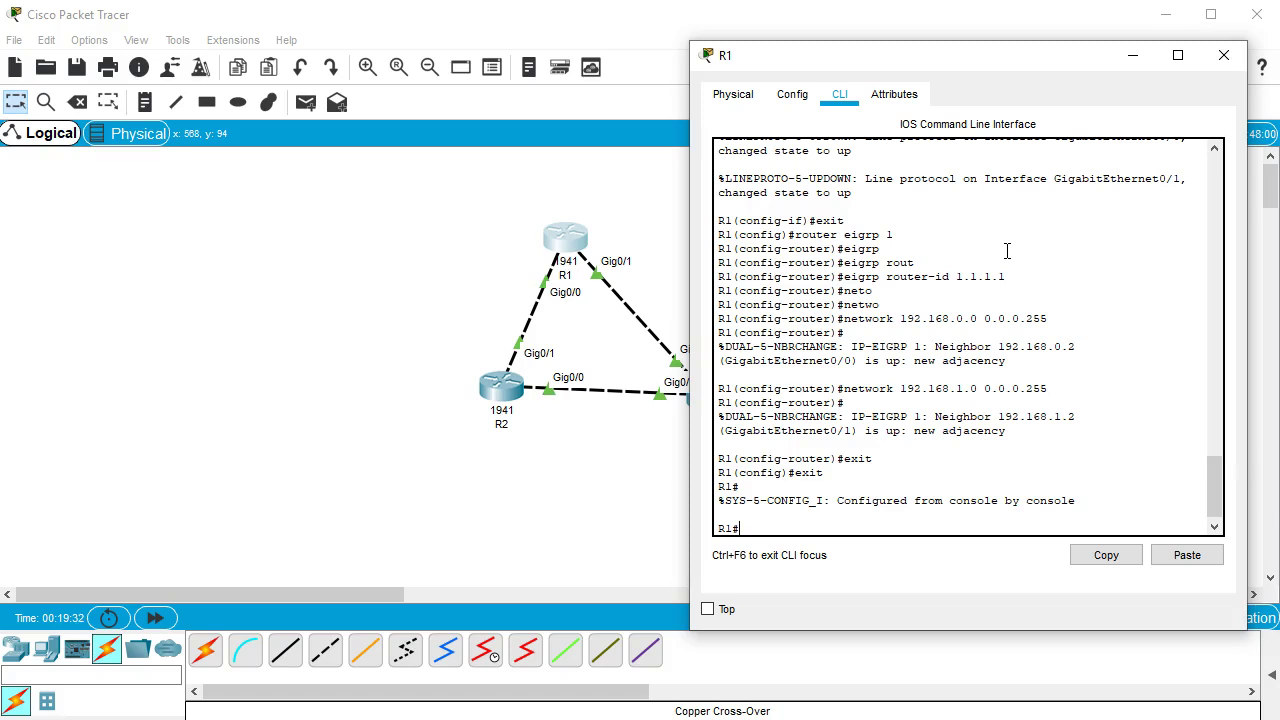
text(show ip eigrp nei)
key(Tab)
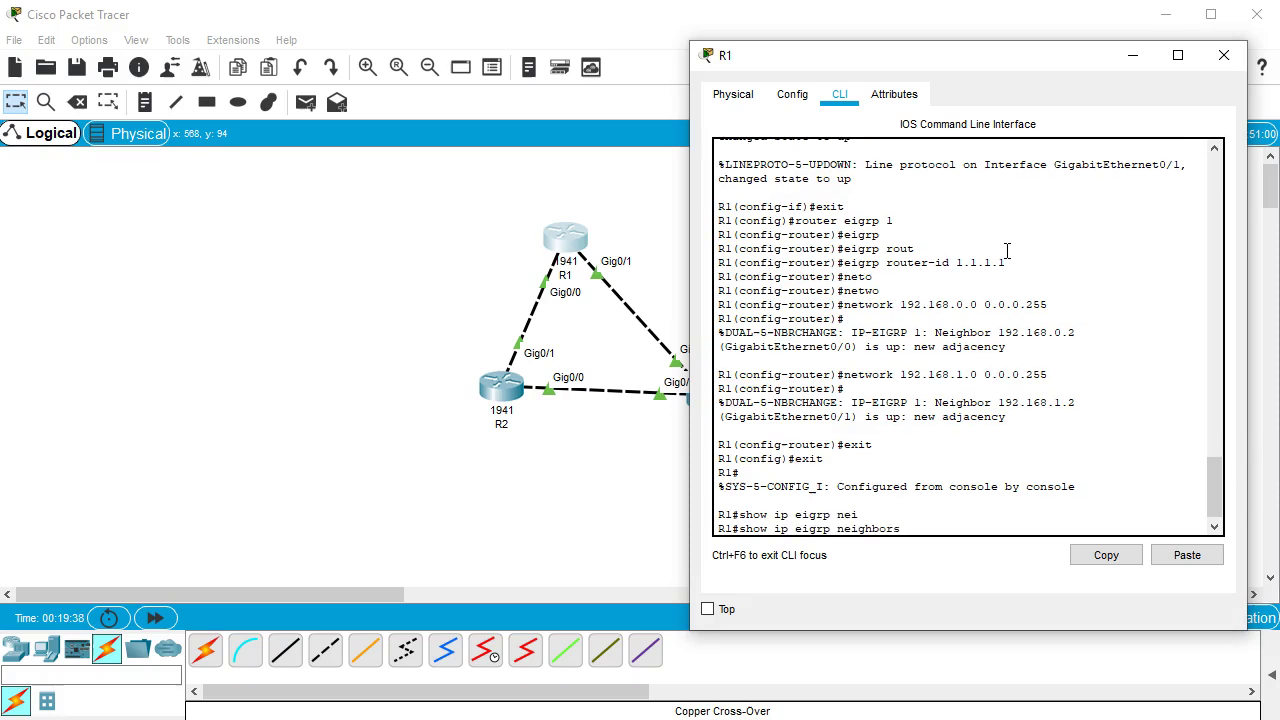
key(Return)
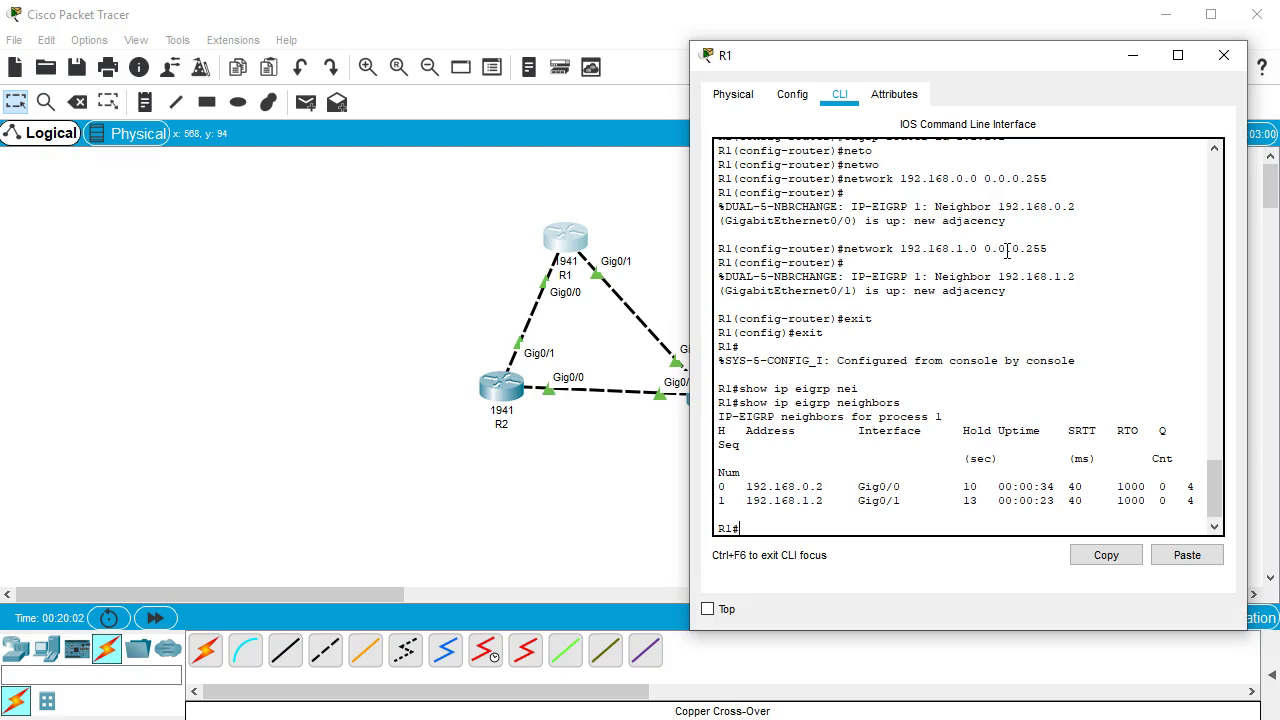
Run show ip protocols on R1 and highlight the eigrp 1 process line
text(show ip proto)
key(Tab)
key(Return)
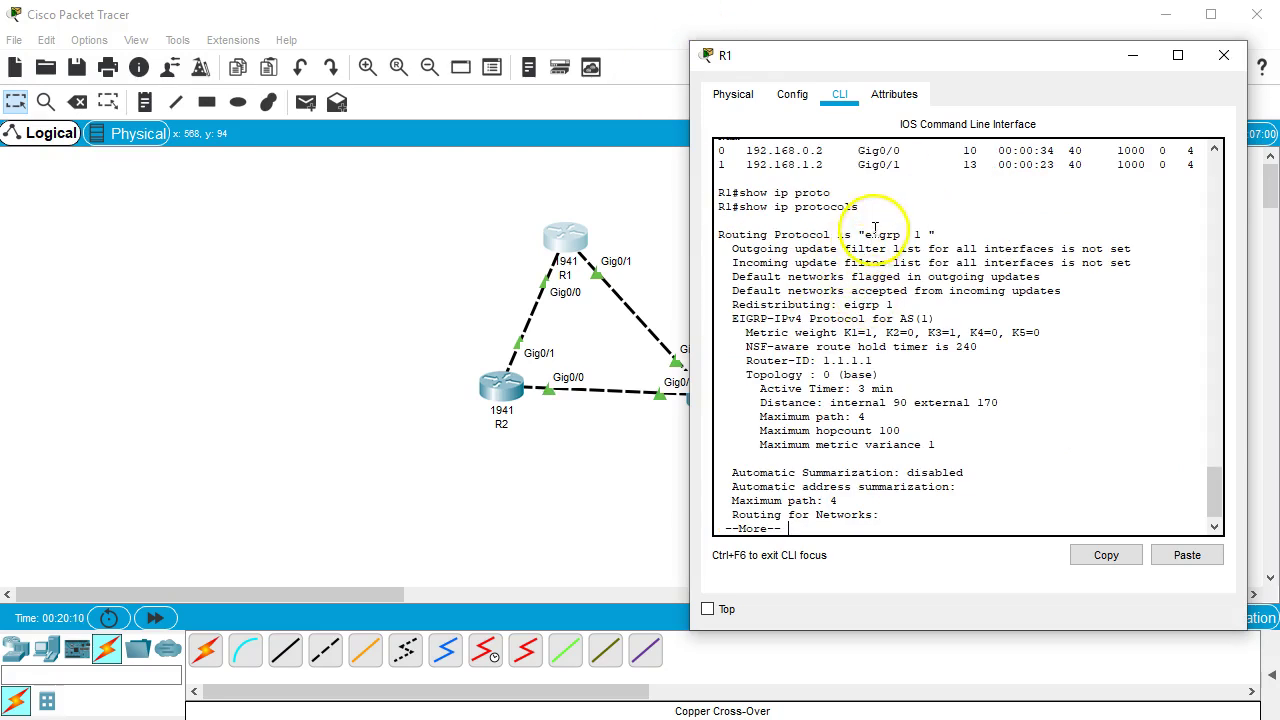
drag(870, 235, 912, 235)
click(910, 237)
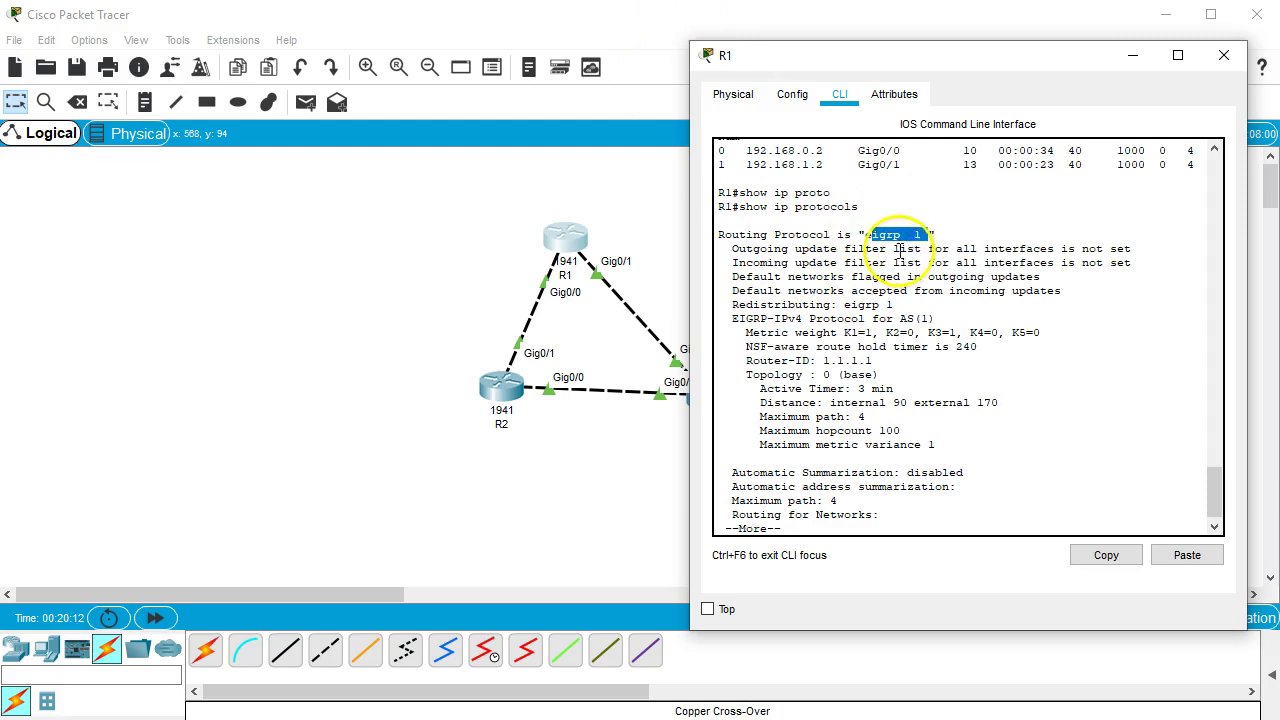
drag(873, 237, 930, 236)
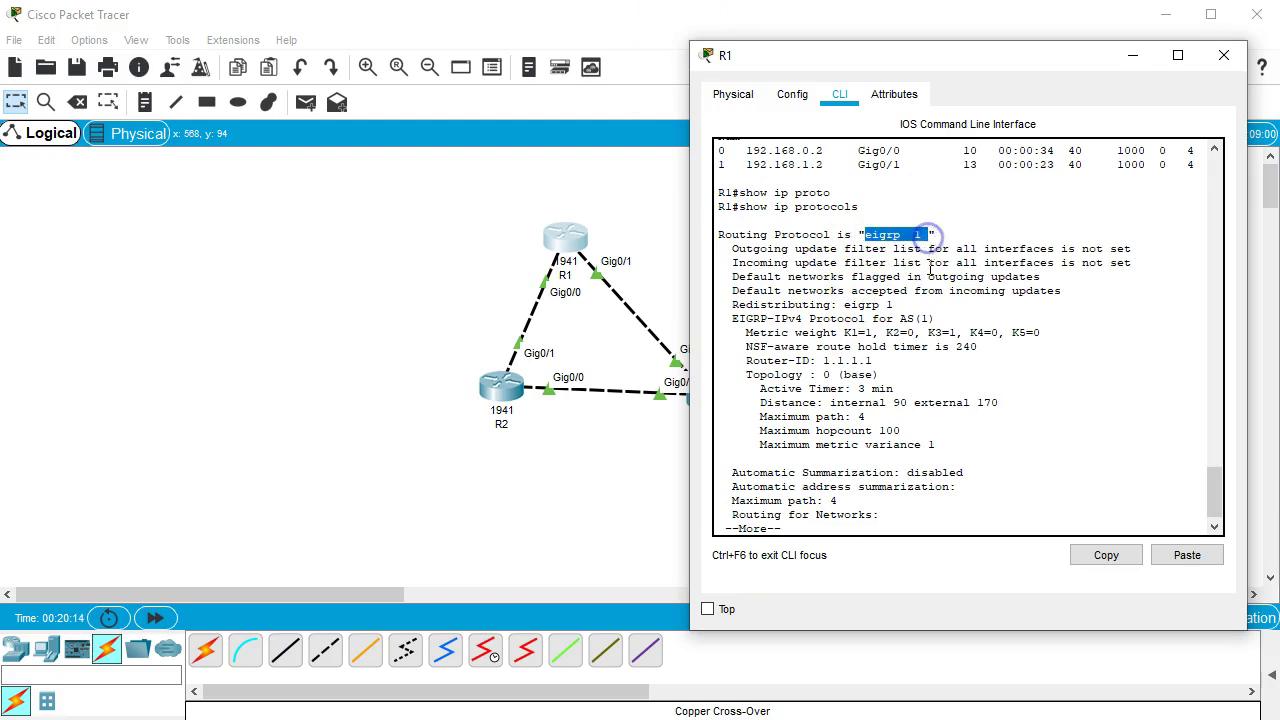
click(1000, 243)
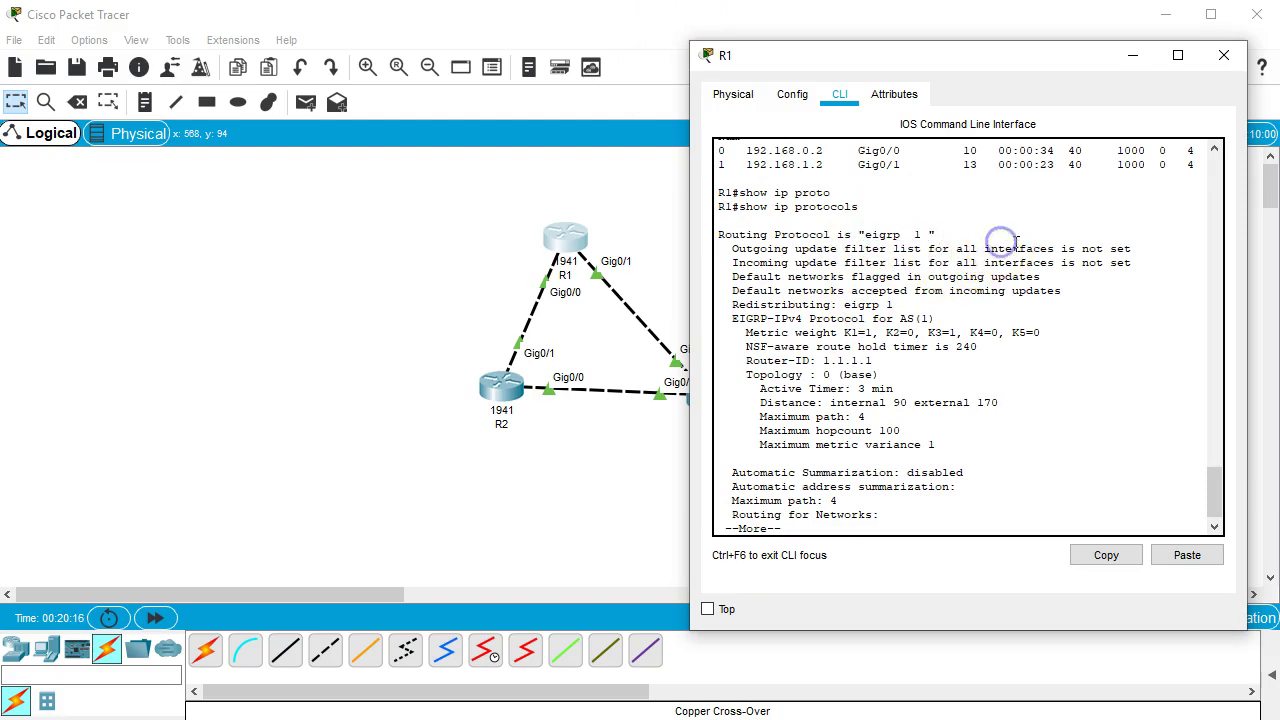
Highlight the Metric weight K-values line and finish the paged --More-- output
drag(745, 333, 1050, 337)
click(1050, 337)
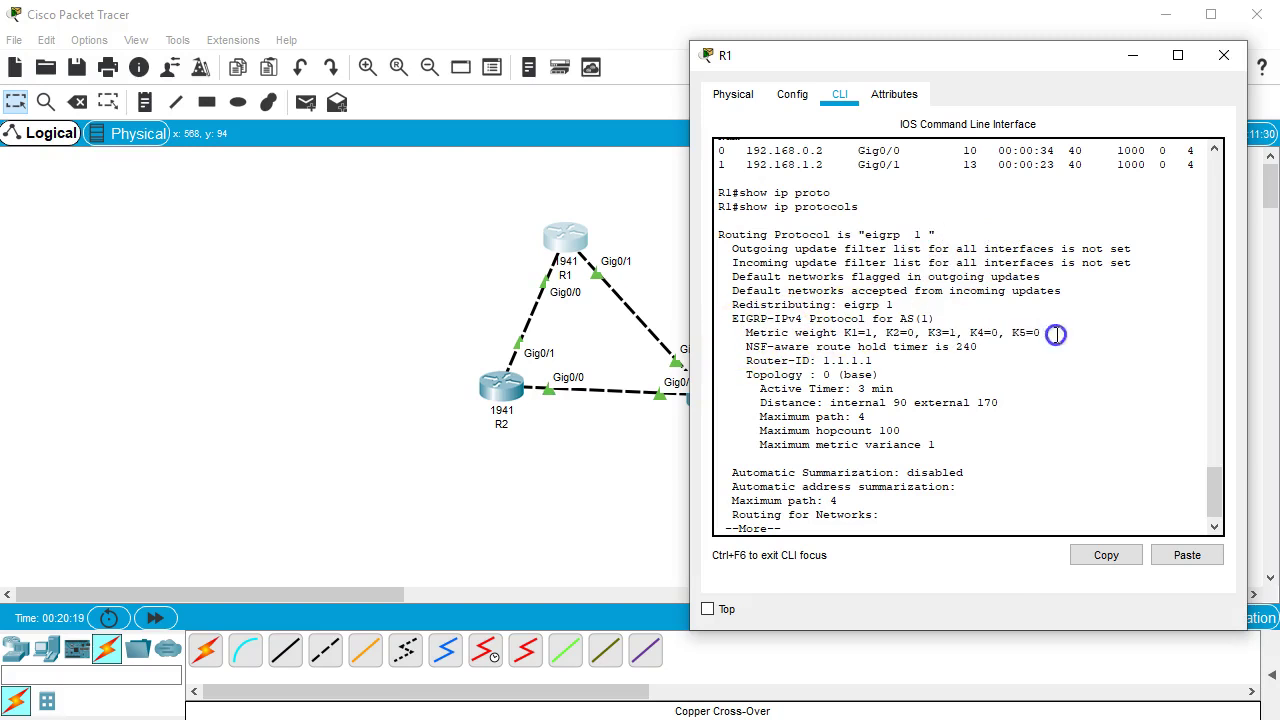
click(866, 337)
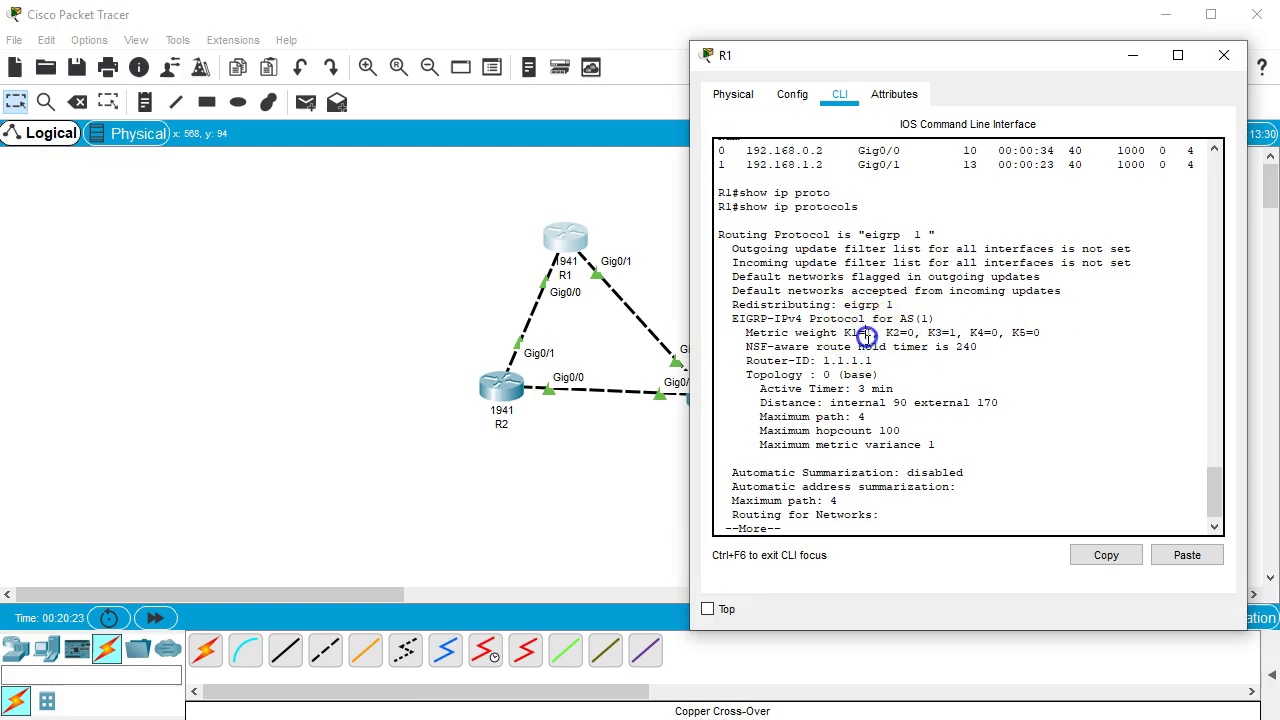
click(951, 334)
click(971, 348)
click(1014, 459)
key(q)
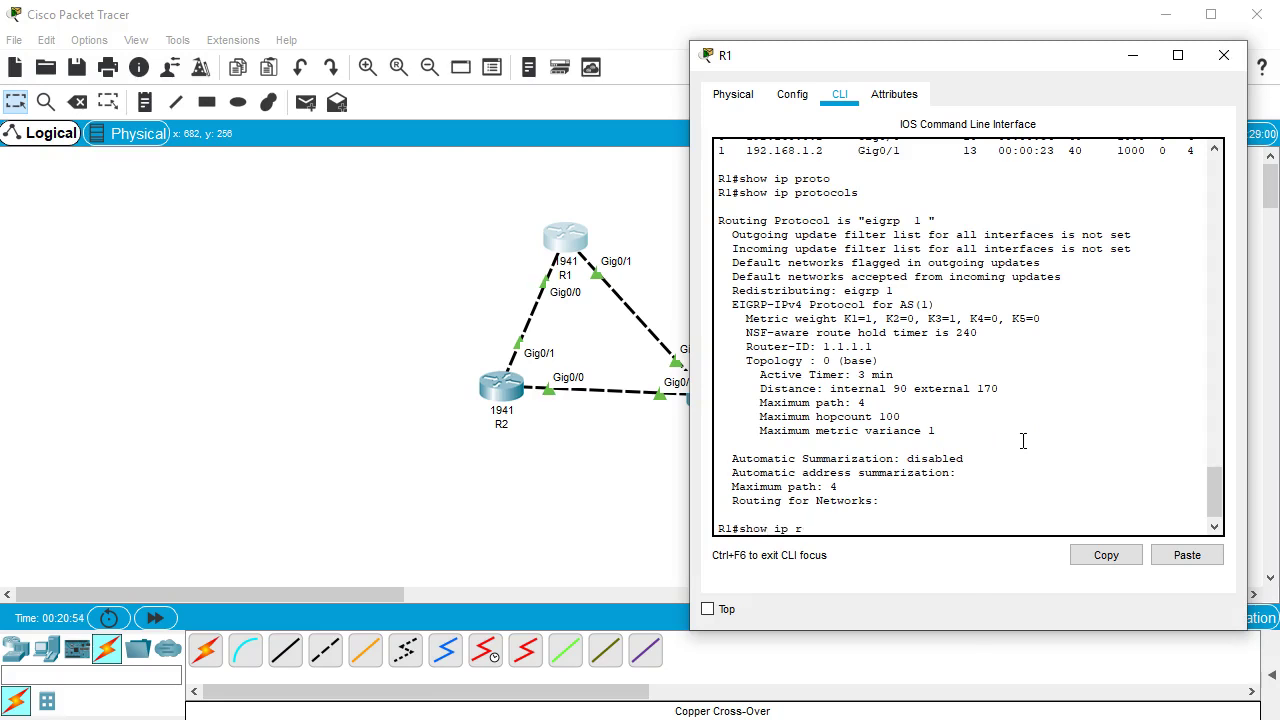
Show R1's routing table, highlight the D 192.168.2.0/24 route and legend, then close R1
key(Return)
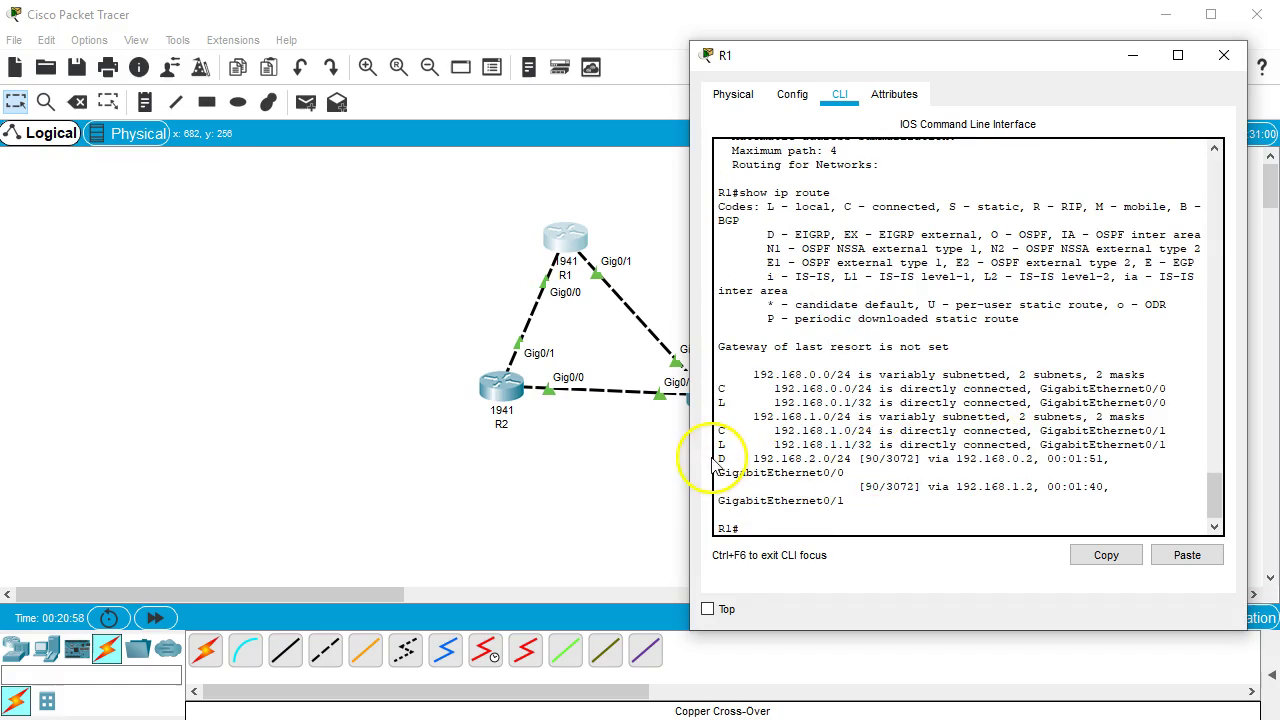
drag(718, 458, 1110, 460)
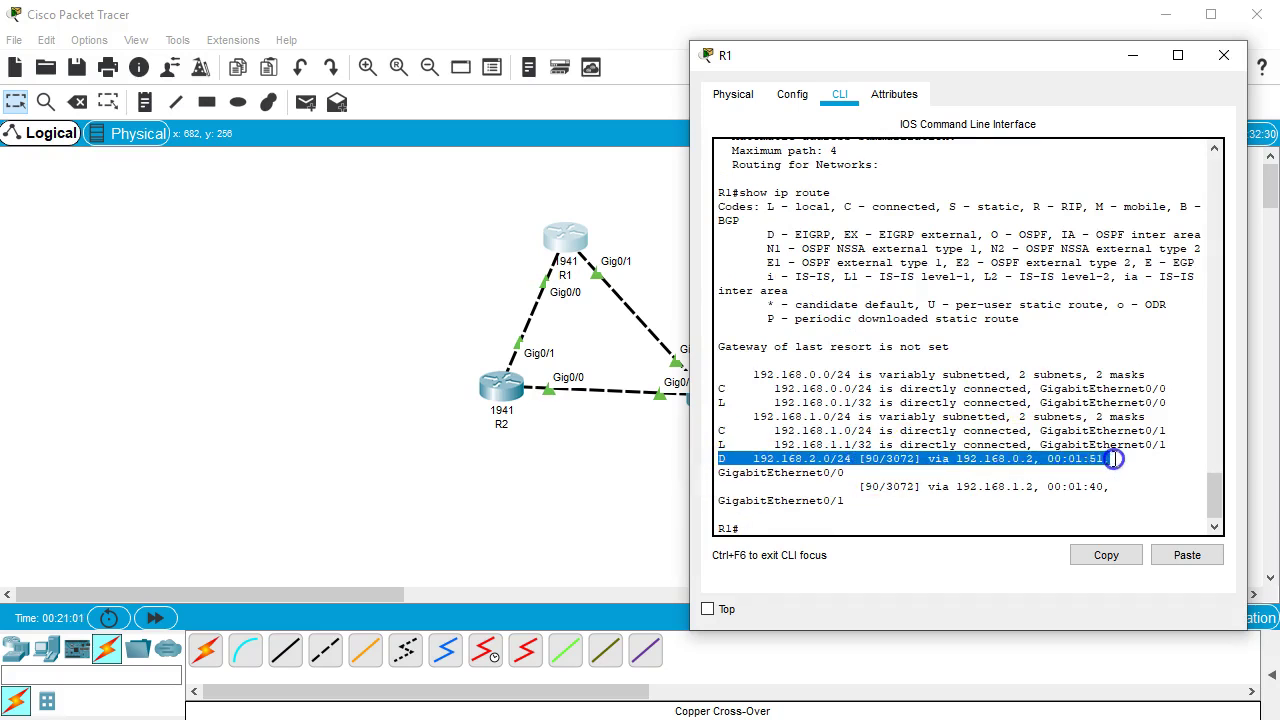
click(726, 459)
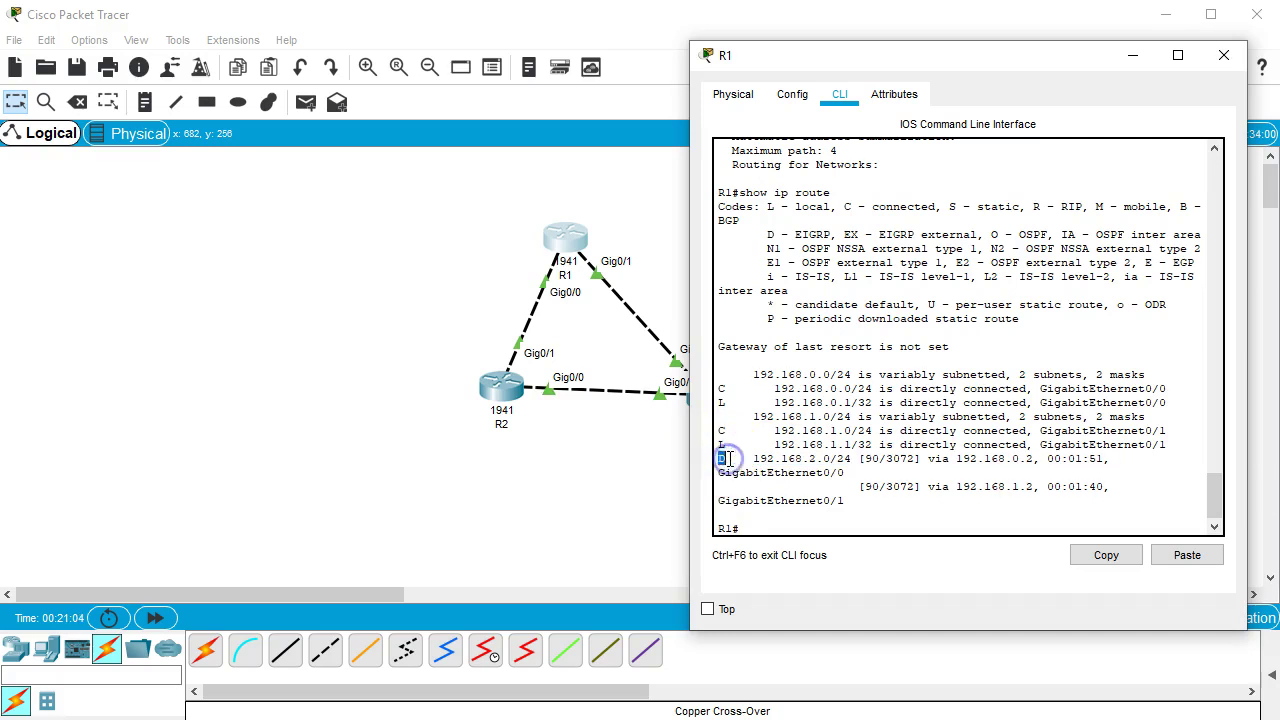
drag(766, 234, 789, 233)
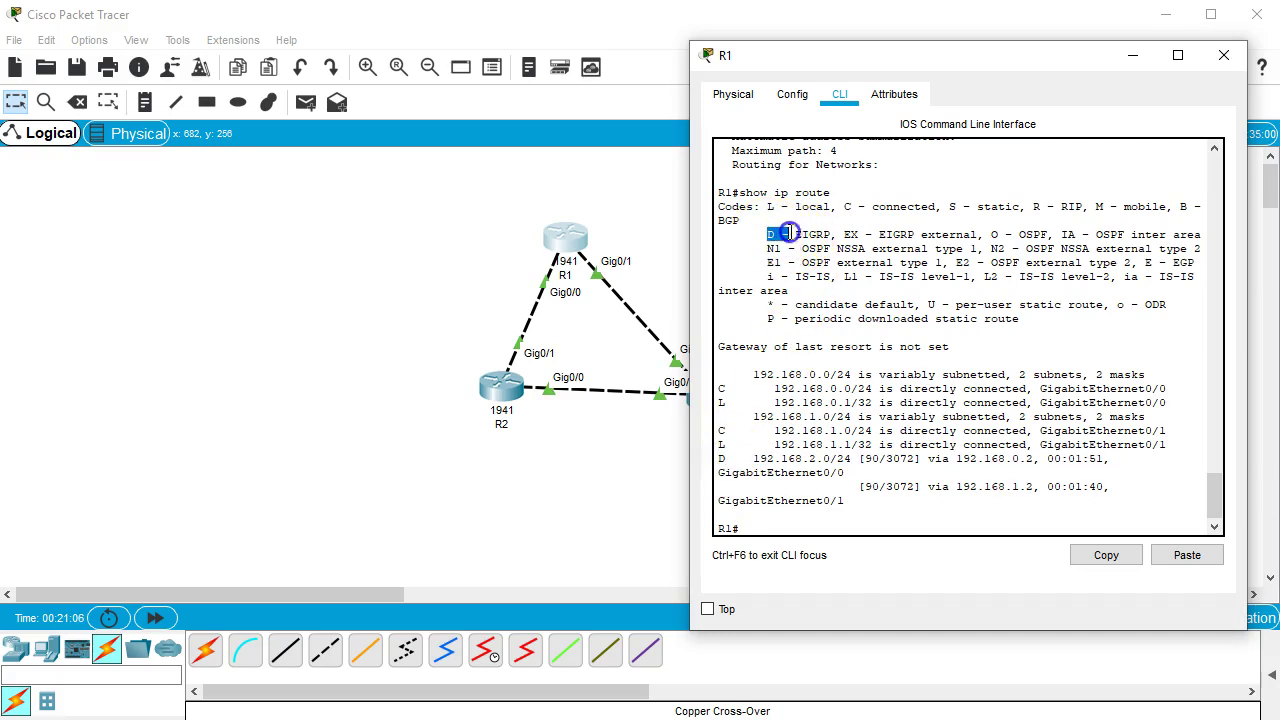
click(830, 240)
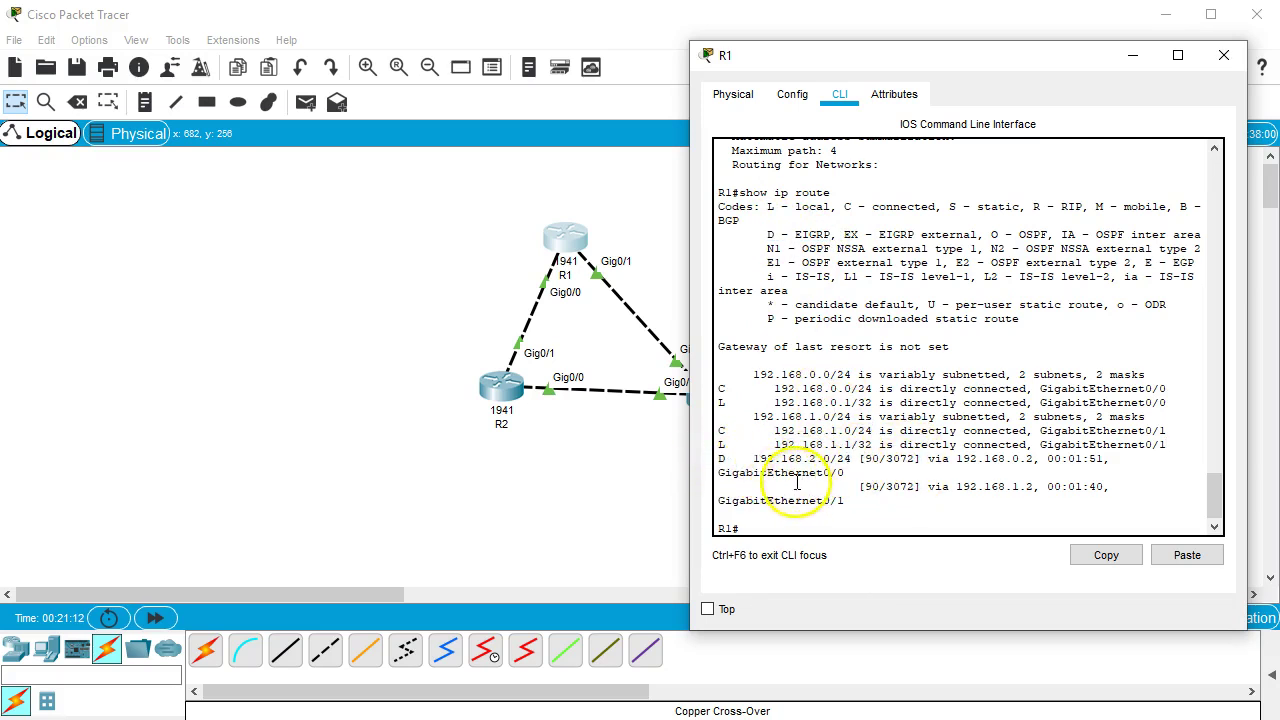
drag(717, 474, 860, 507)
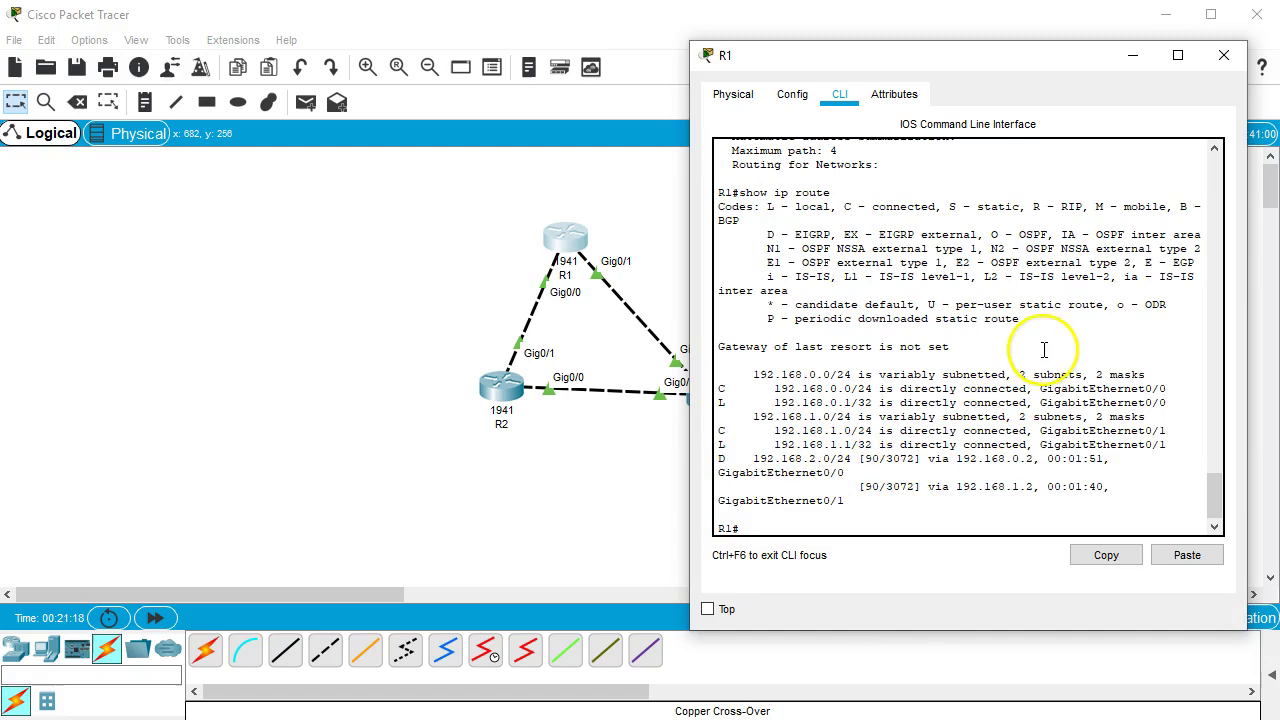
click(1224, 56)
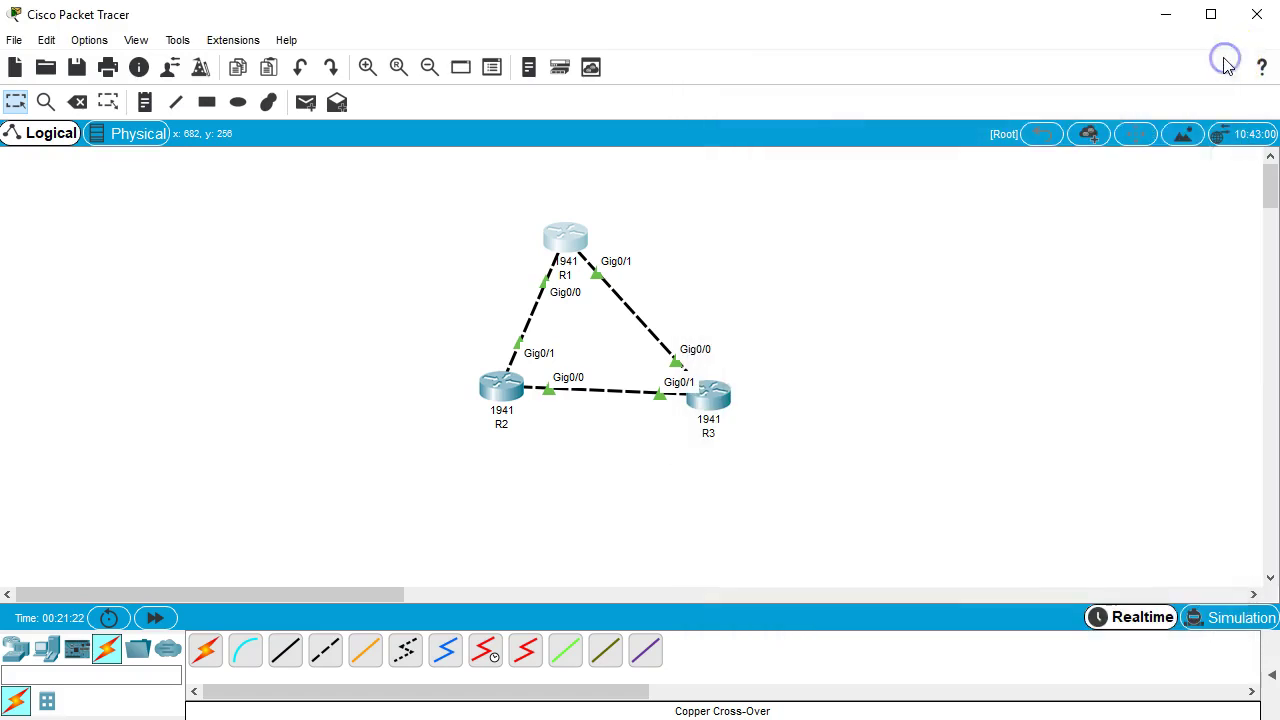